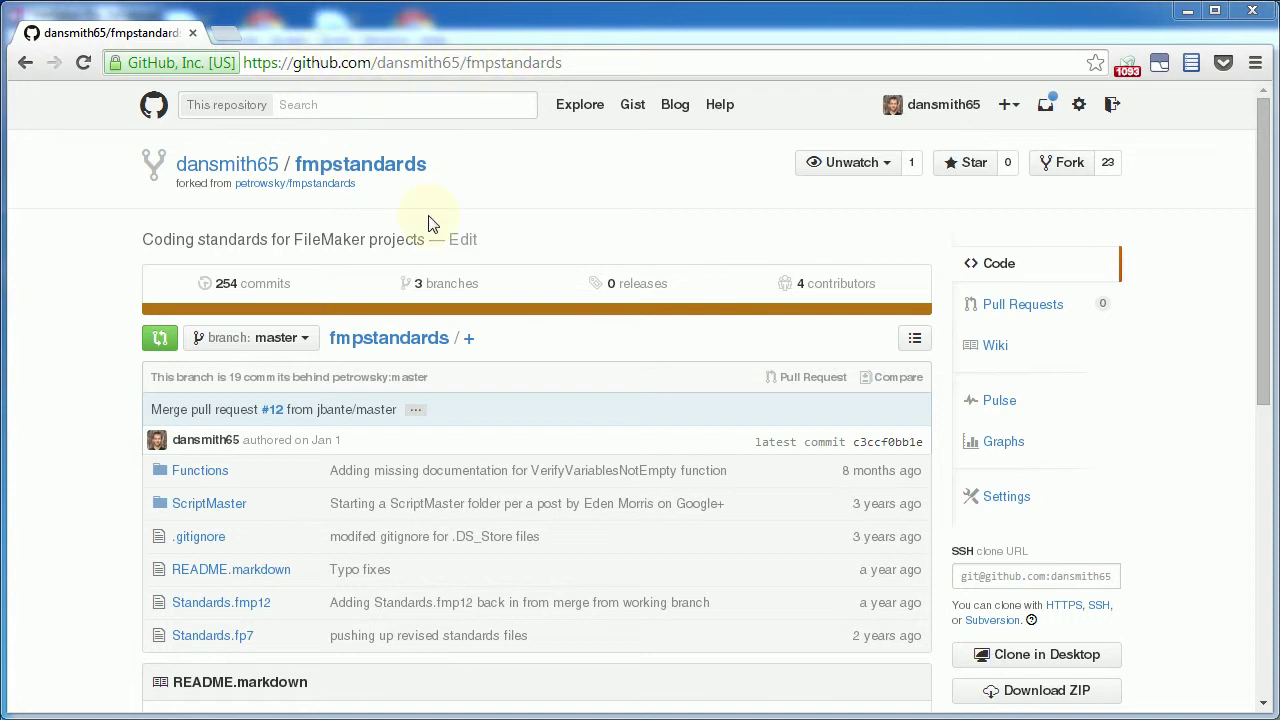
Download Log.fmp12 from the Functions/Log folder in the log branch of the fmpstandards repository.
{"action": "left_click", "coordinate": [268, 342]}
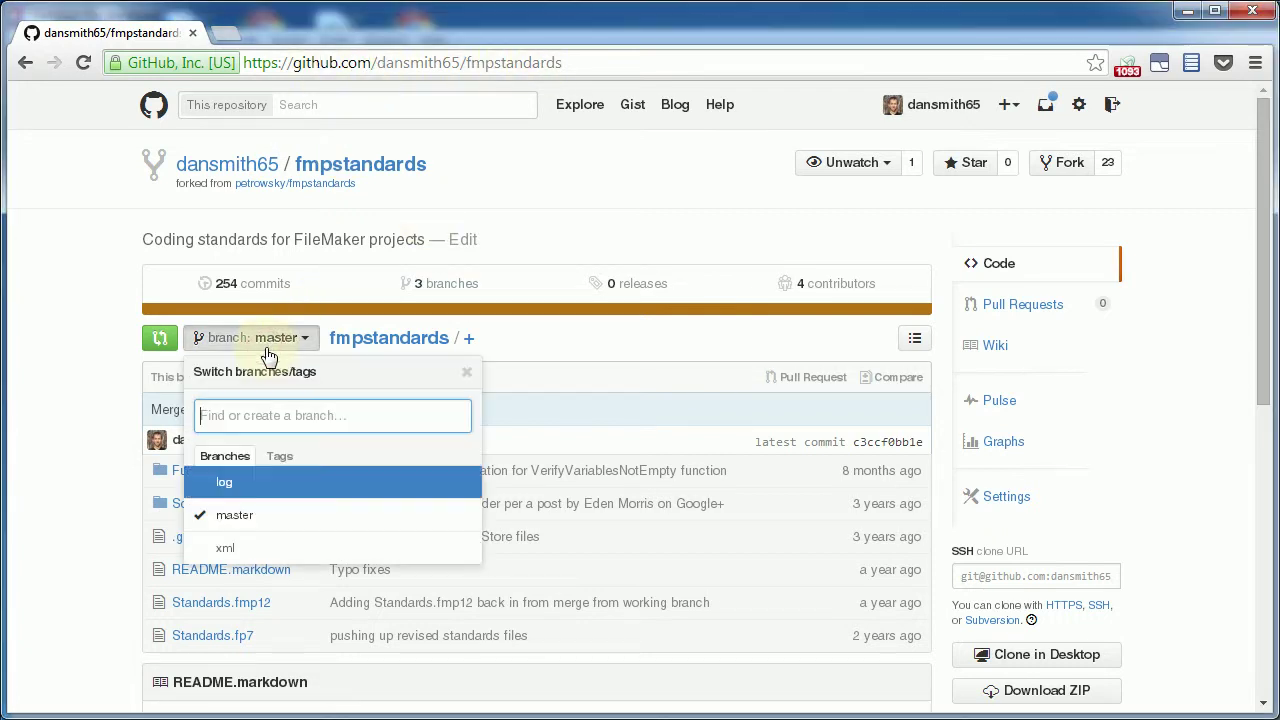
{"action": "left_click", "coordinate": [240, 483]}
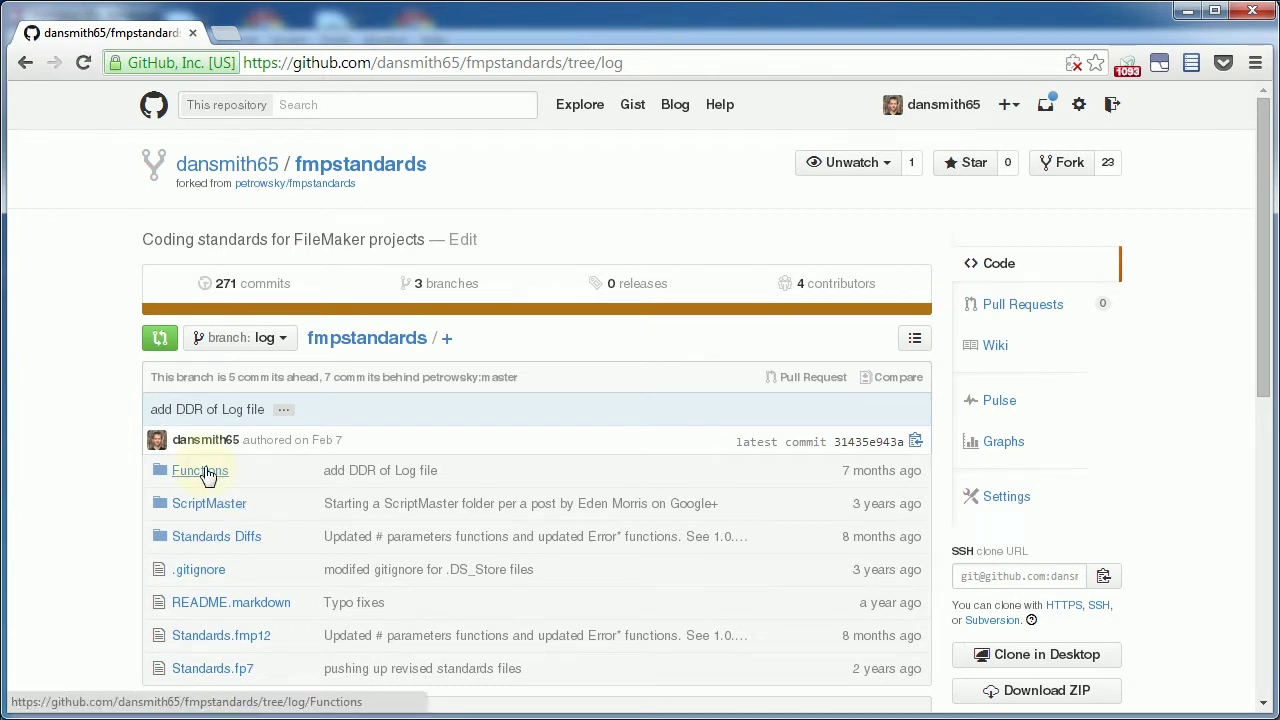
{"action": "left_click", "coordinate": [205, 472]}
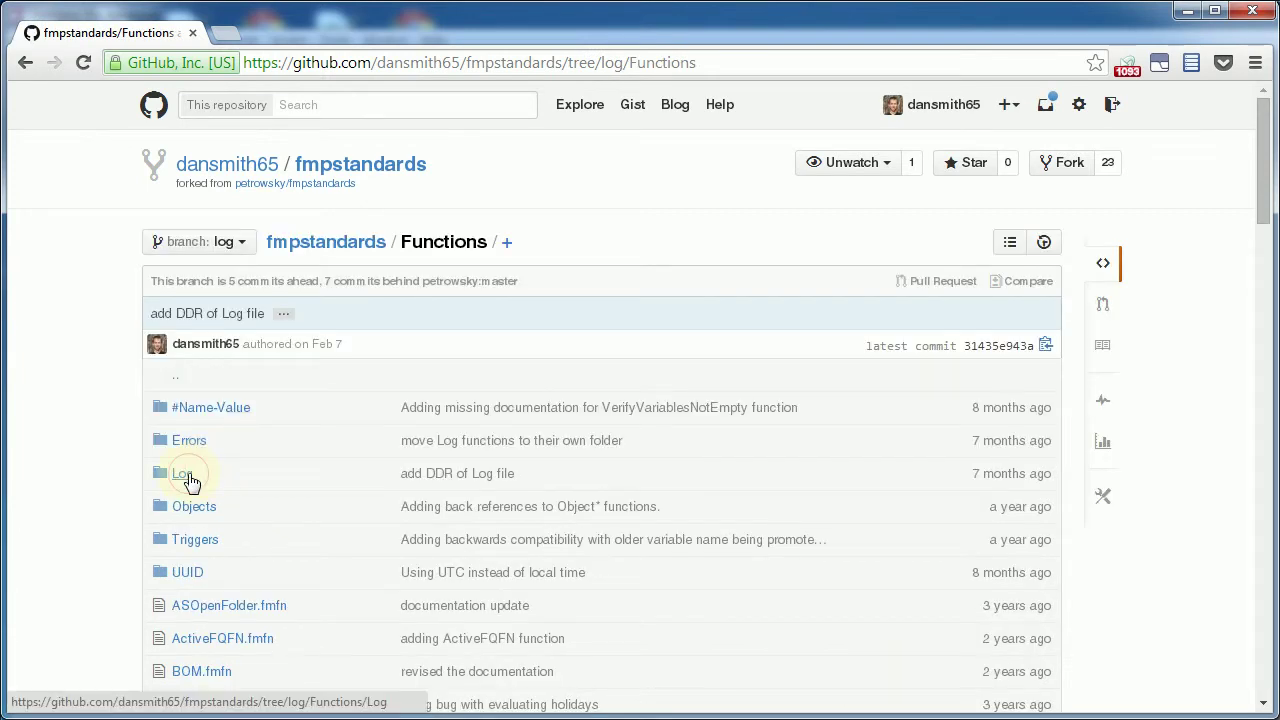
{"action": "left_click", "coordinate": [205, 474]}
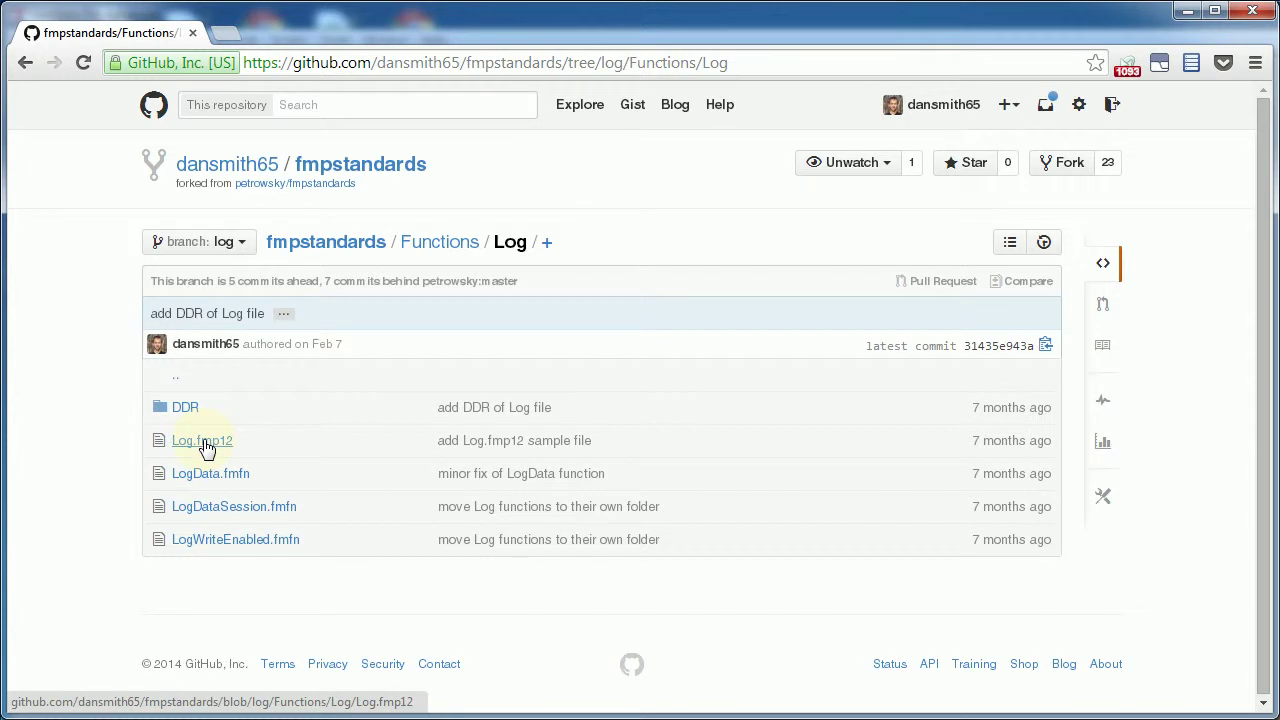
{"action": "left_click", "coordinate": [205, 442]}
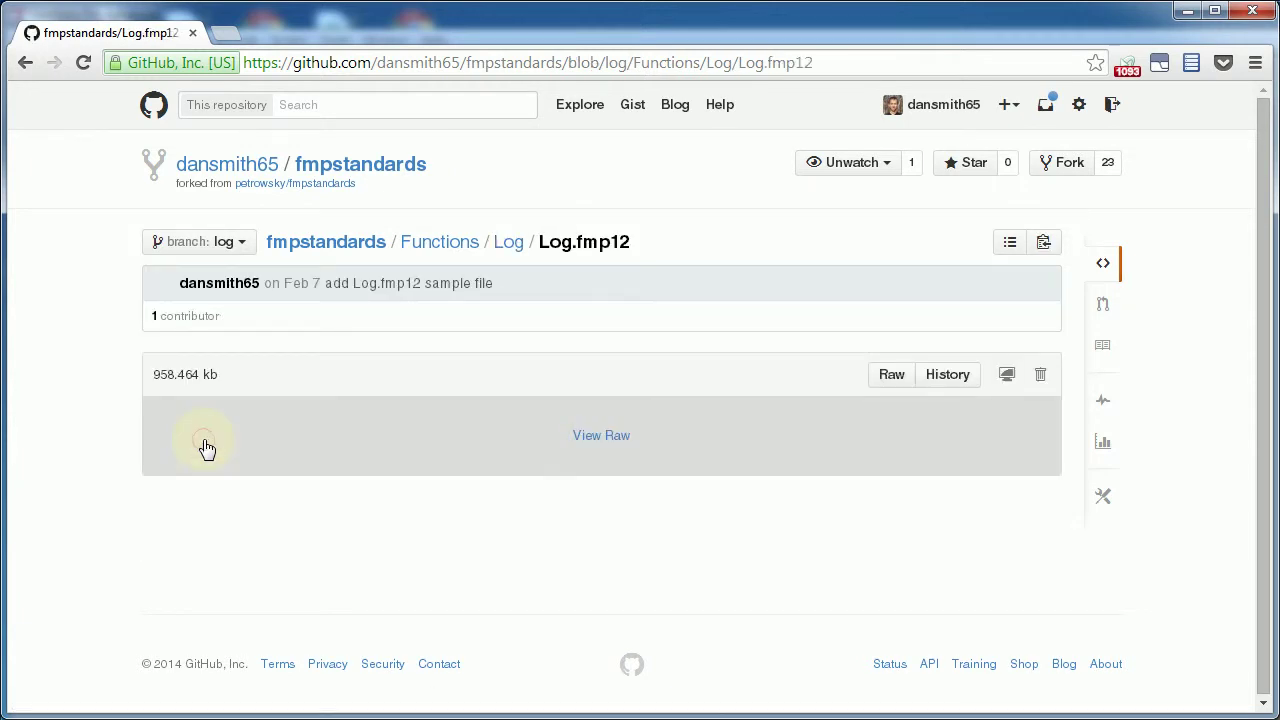
{"action": "left_click", "coordinate": [602, 435]}
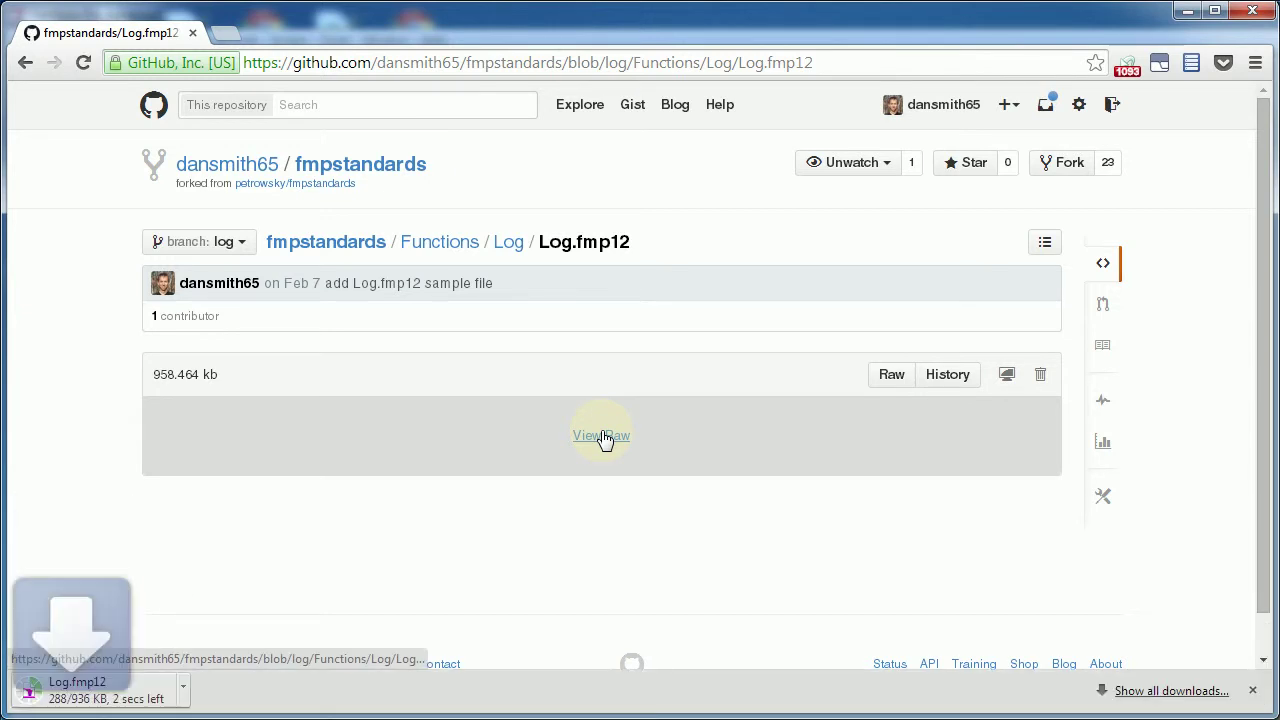
Transfer the downloaded Log file from Downloads into the demo folder on RamDrive (R:), and minimize the browser.
{"action": "left_click", "coordinate": [209, 687]}
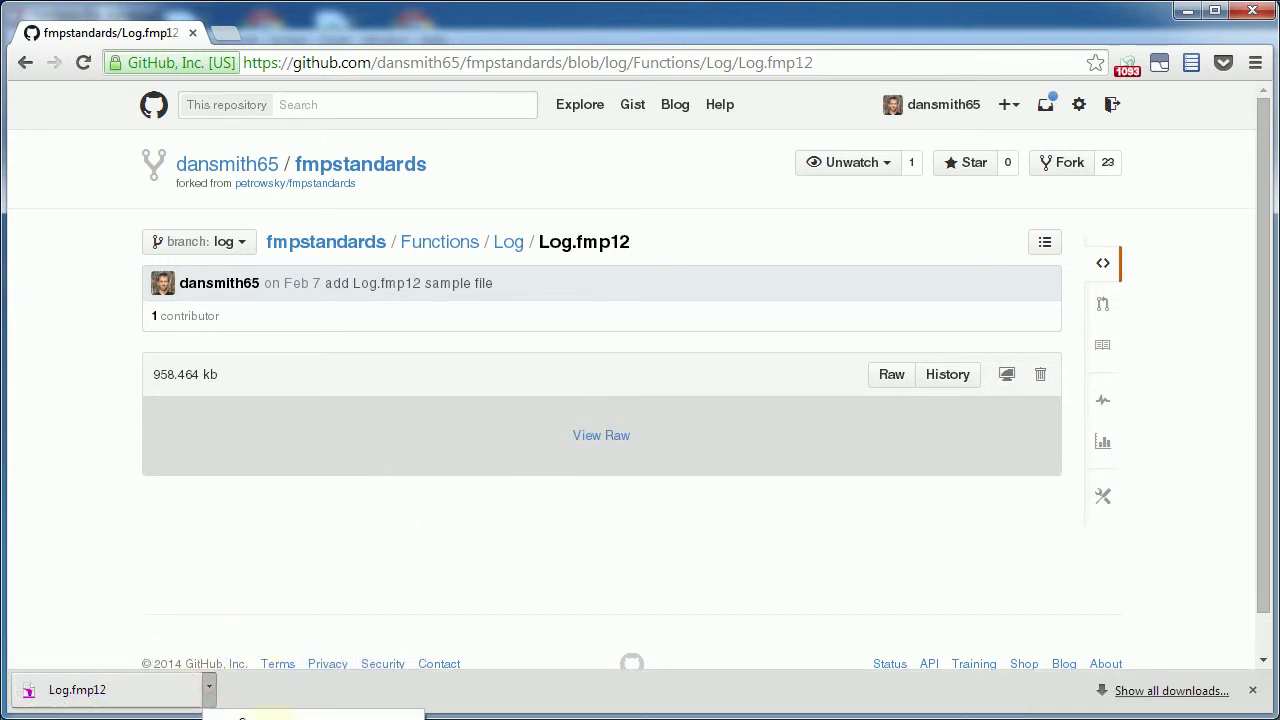
{"action": "left_click", "coordinate": [270, 719]}
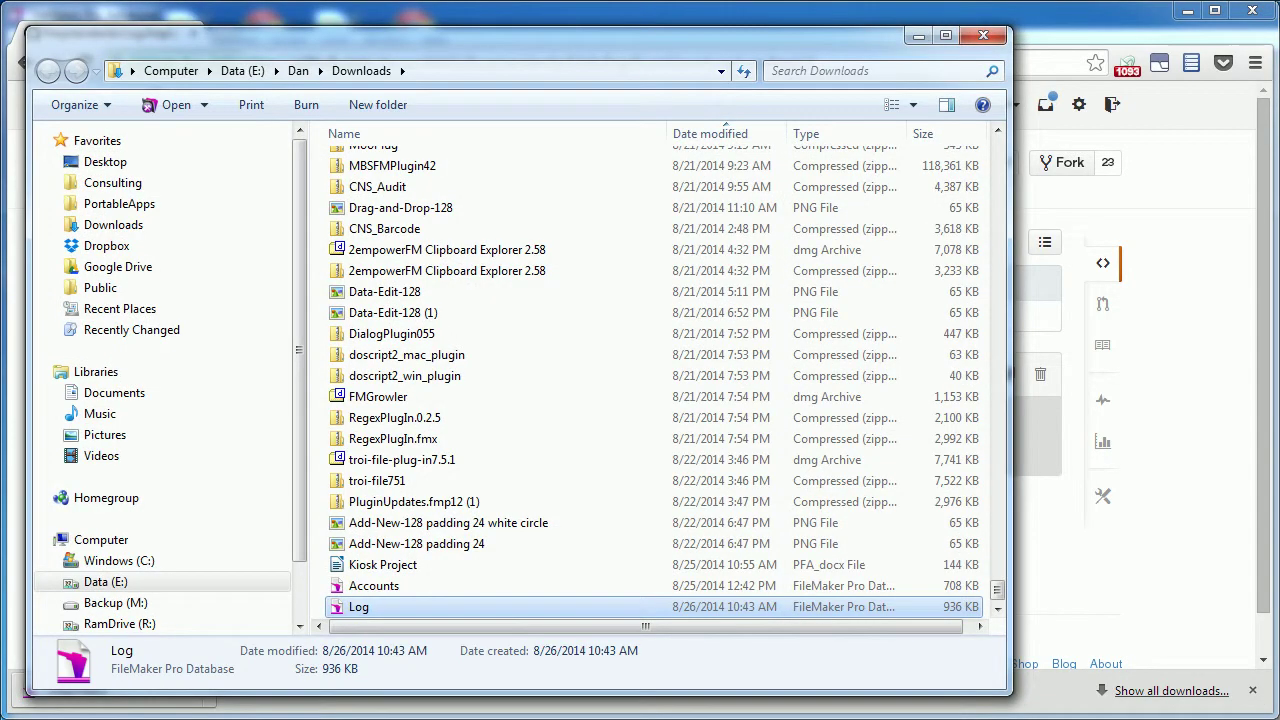
{"action": "left_click", "coordinate": [372, 586]}
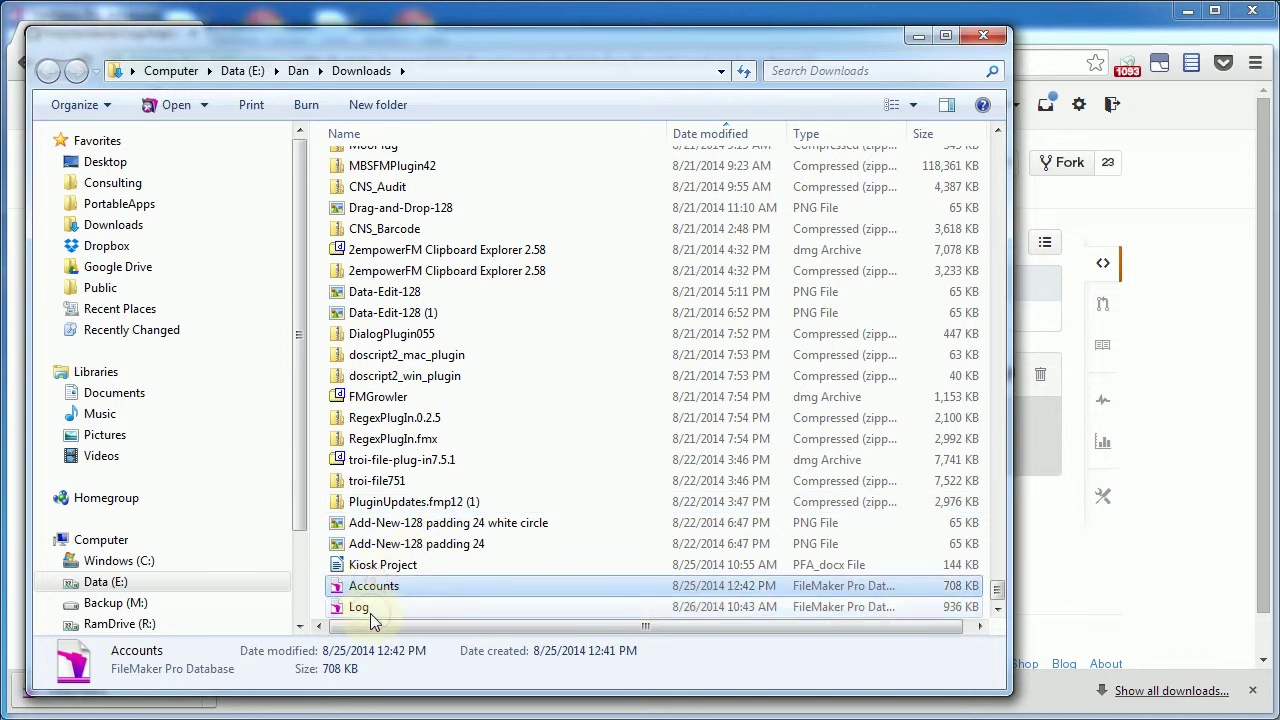
{"action": "left_click", "coordinate": [370, 610]}
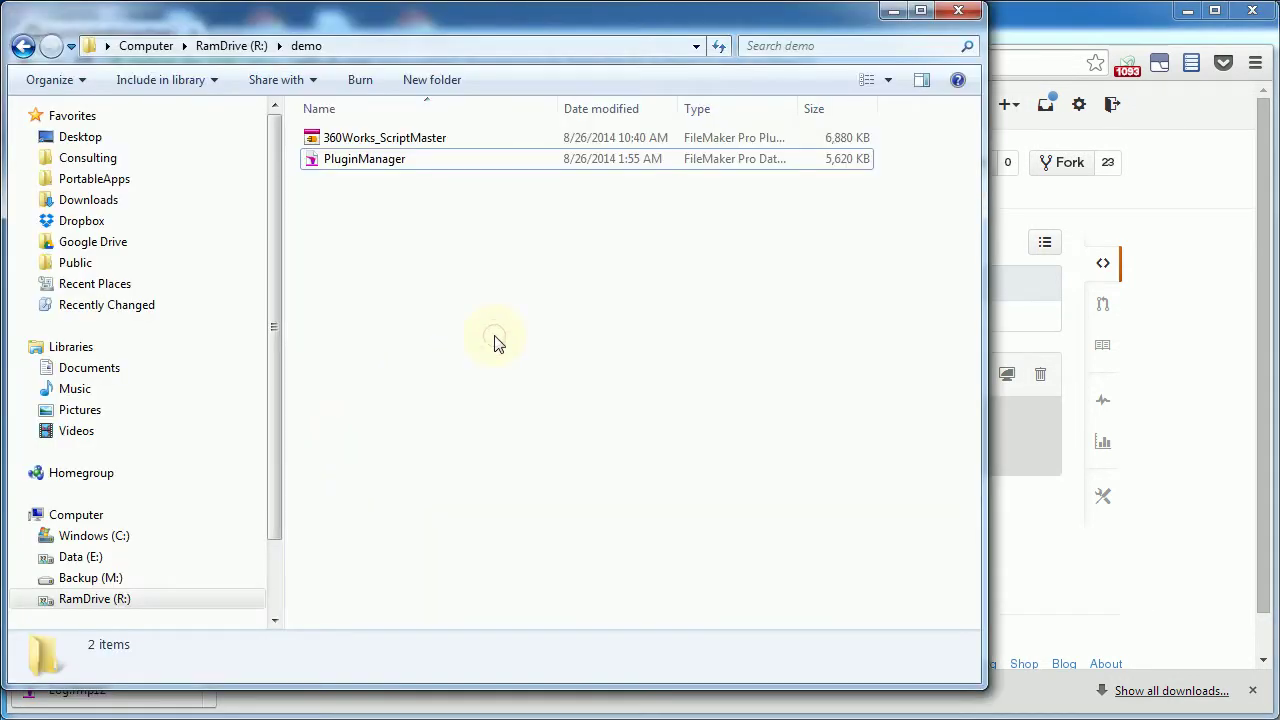
{"action": "left_click", "coordinate": [440, 270]}
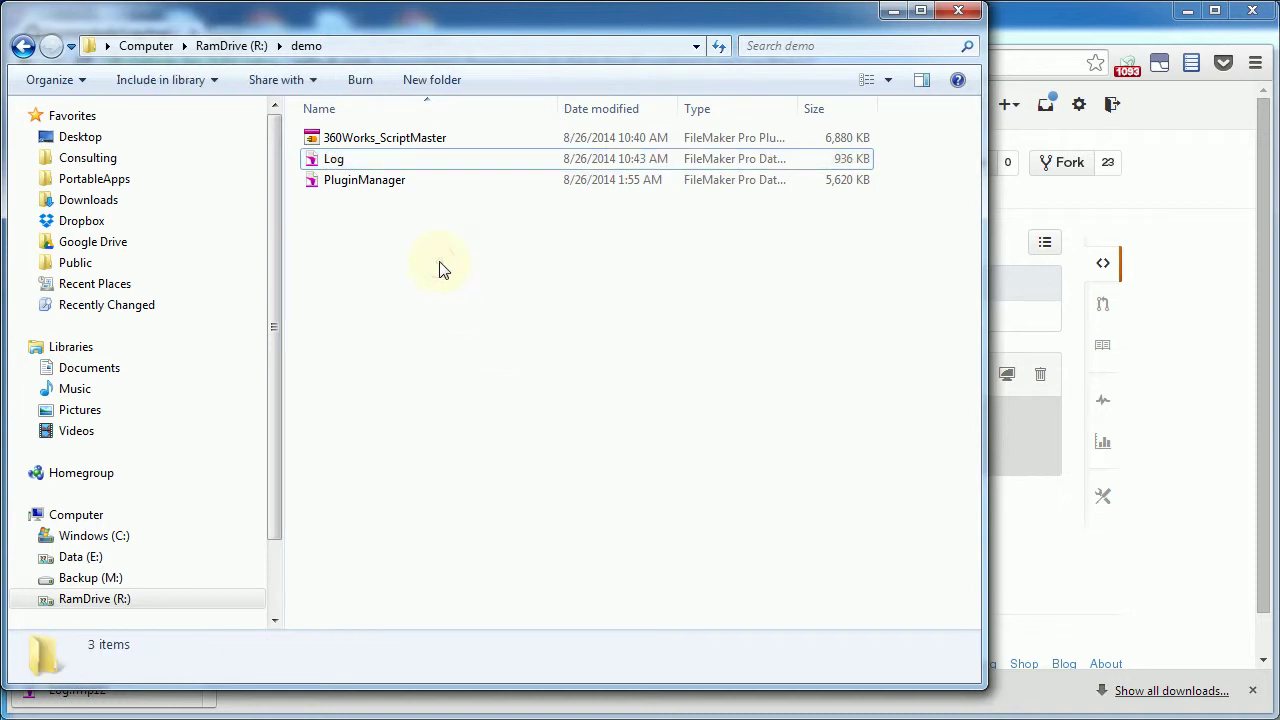
{"action": "left_click", "coordinate": [1187, 20]}
{"action": "left_click", "coordinate": [1187, 14]}
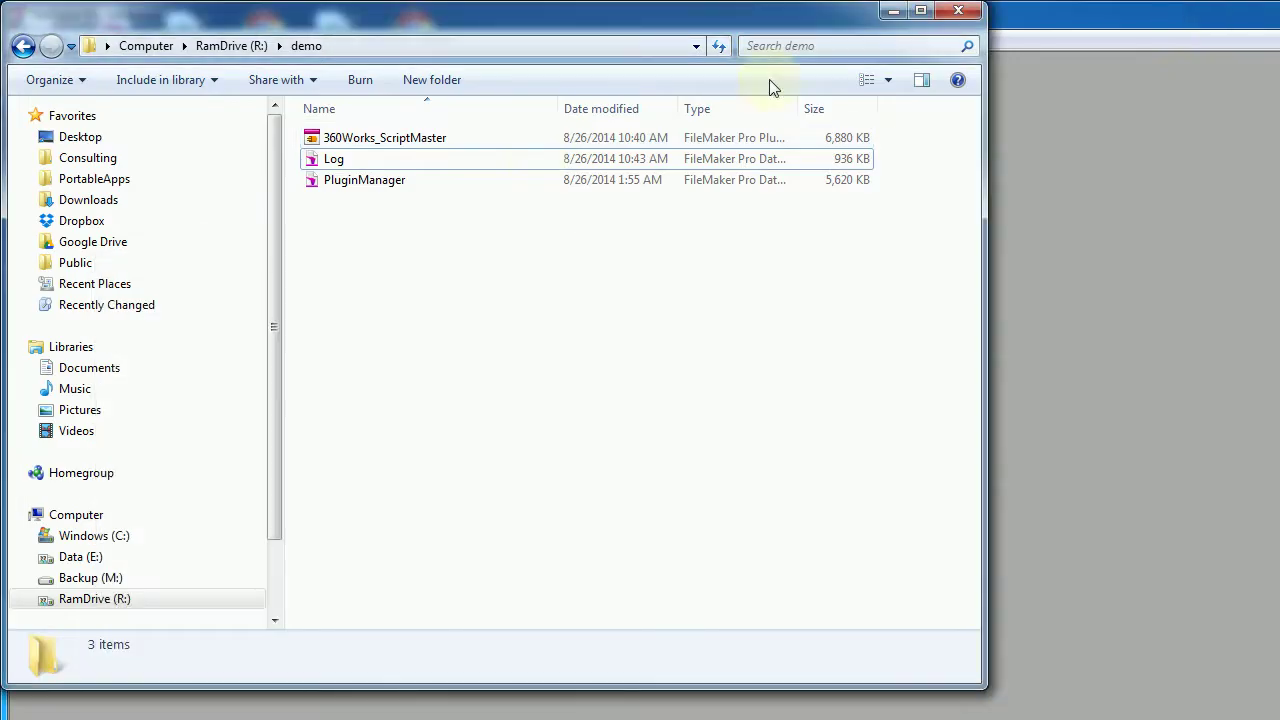
Switch to the PluginManager database in FileMaker Pro and check its list of installed plugins.
{"action": "left_click", "coordinate": [1169, 349]}
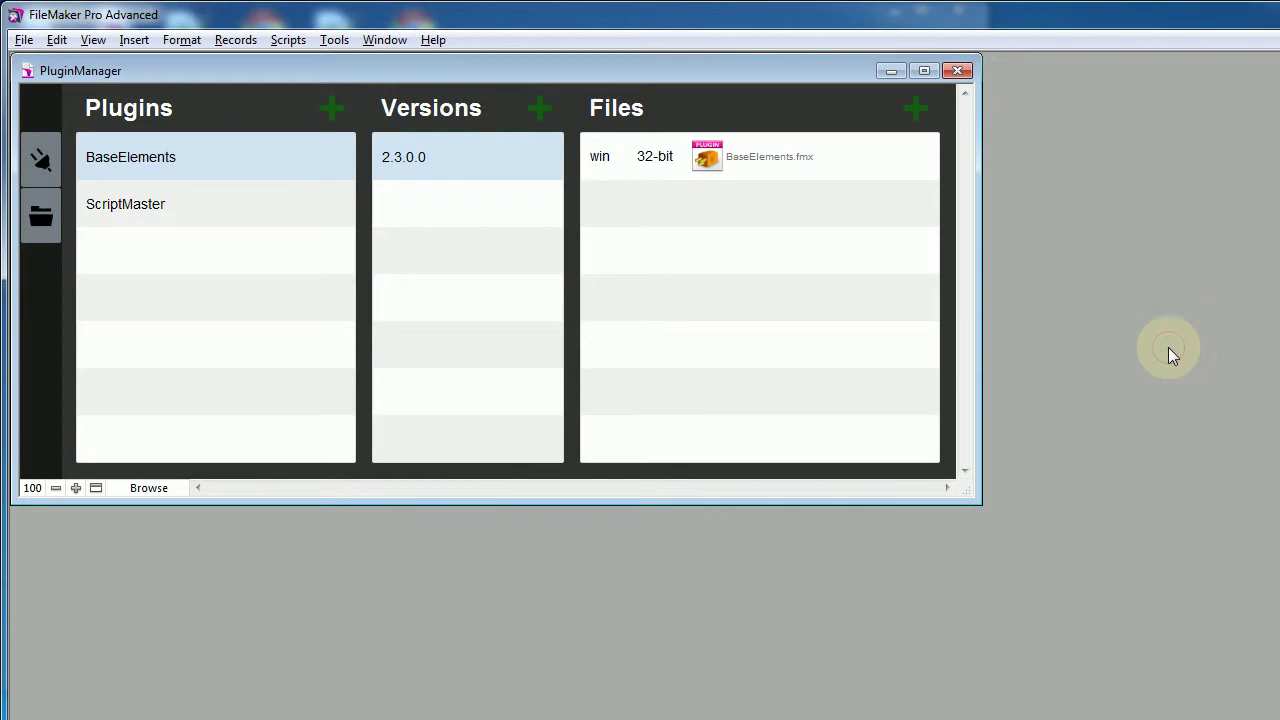
{"action": "left_click", "coordinate": [44, 166]}
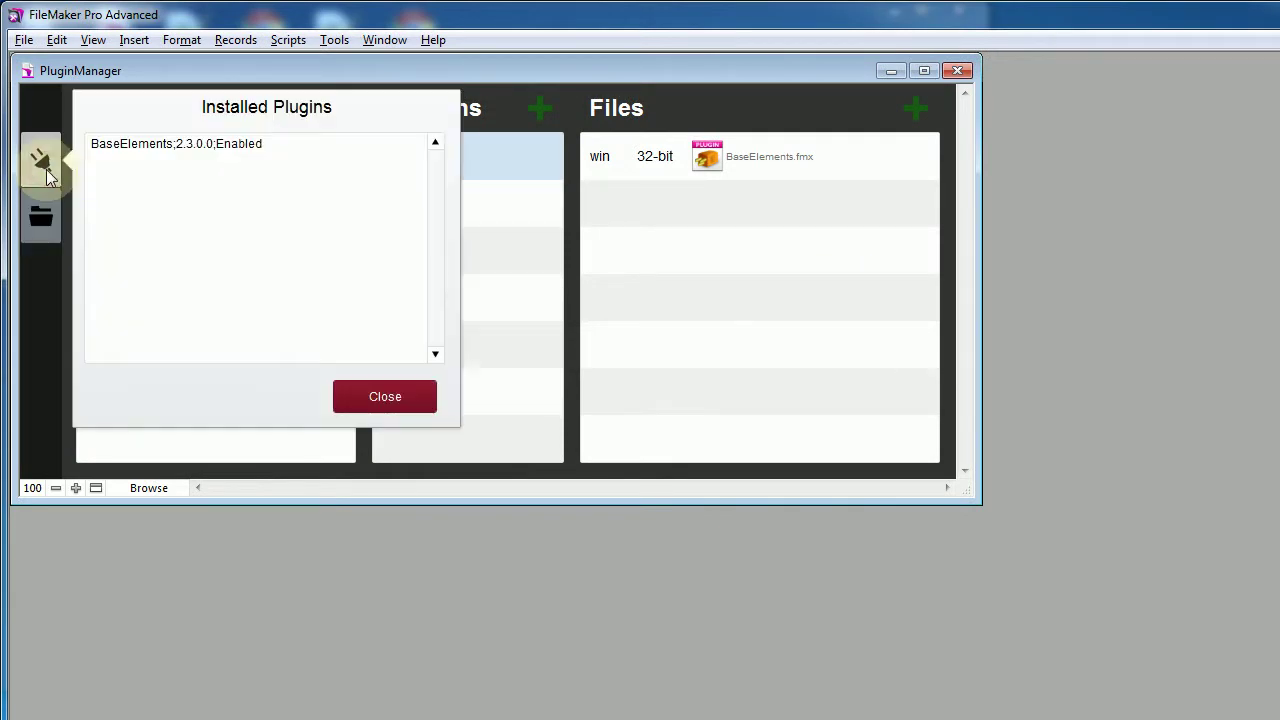
{"action": "left_click", "coordinate": [401, 399]}
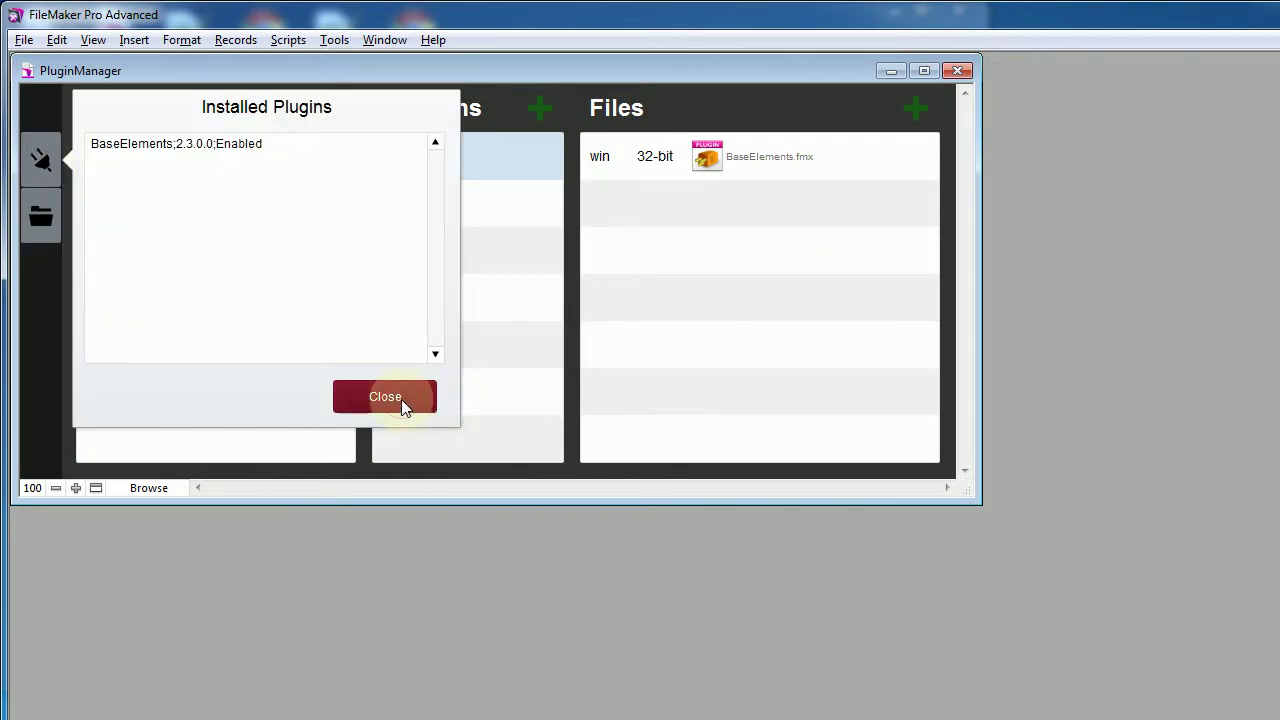
Open the Log database from the demo folder in File Explorer and bring up its script manager.
{"action": "key", "text": "alt+Tab"}
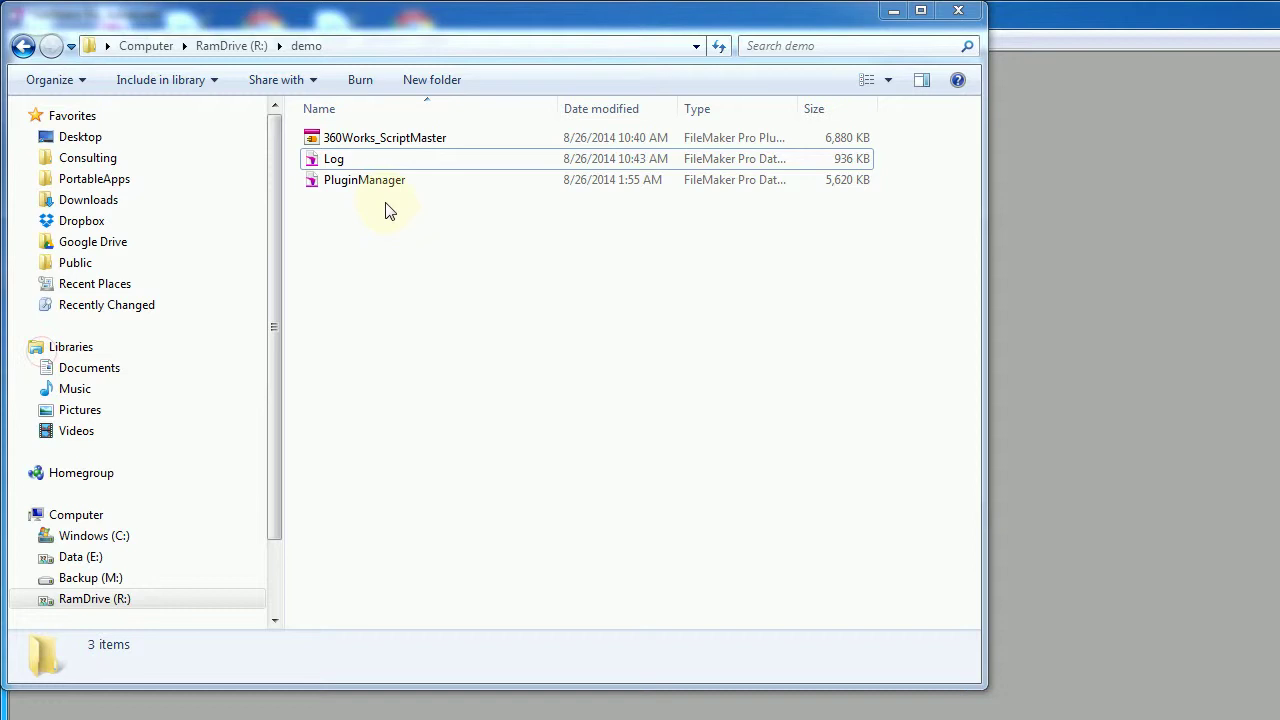
{"action": "double_click", "coordinate": [322, 161]}
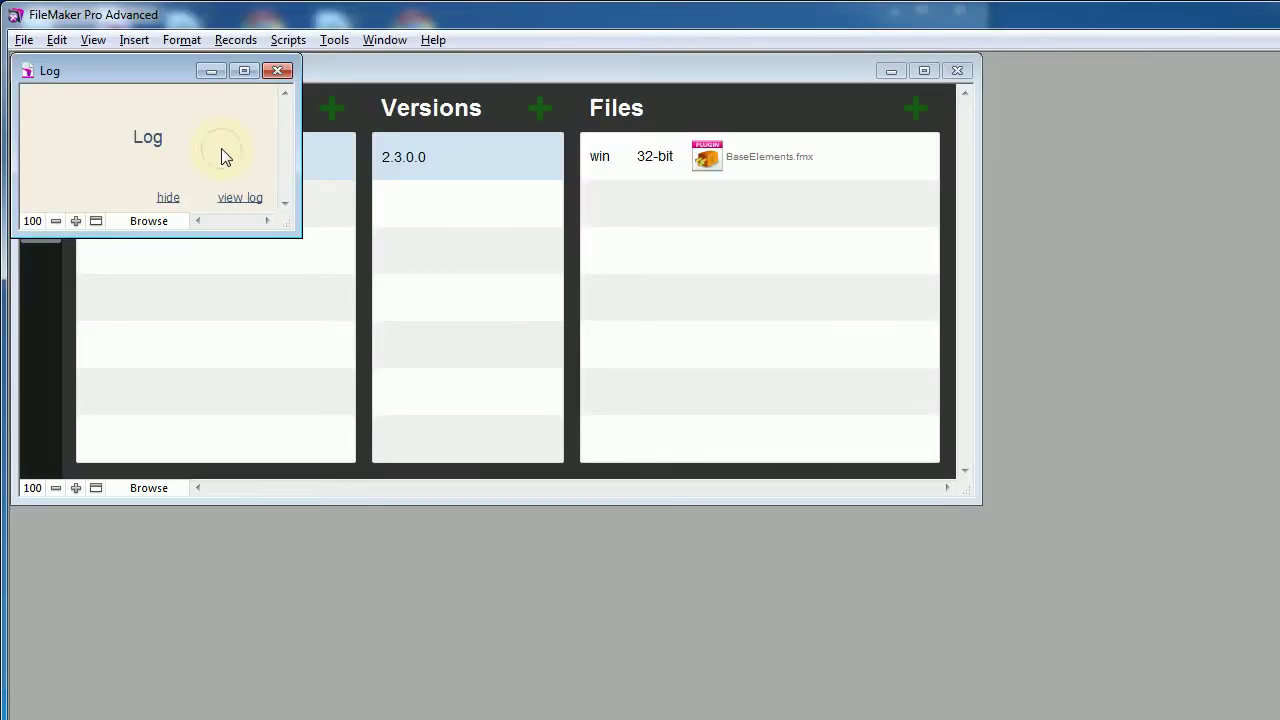
{"action": "key", "text": "ctrl+shift+s"}
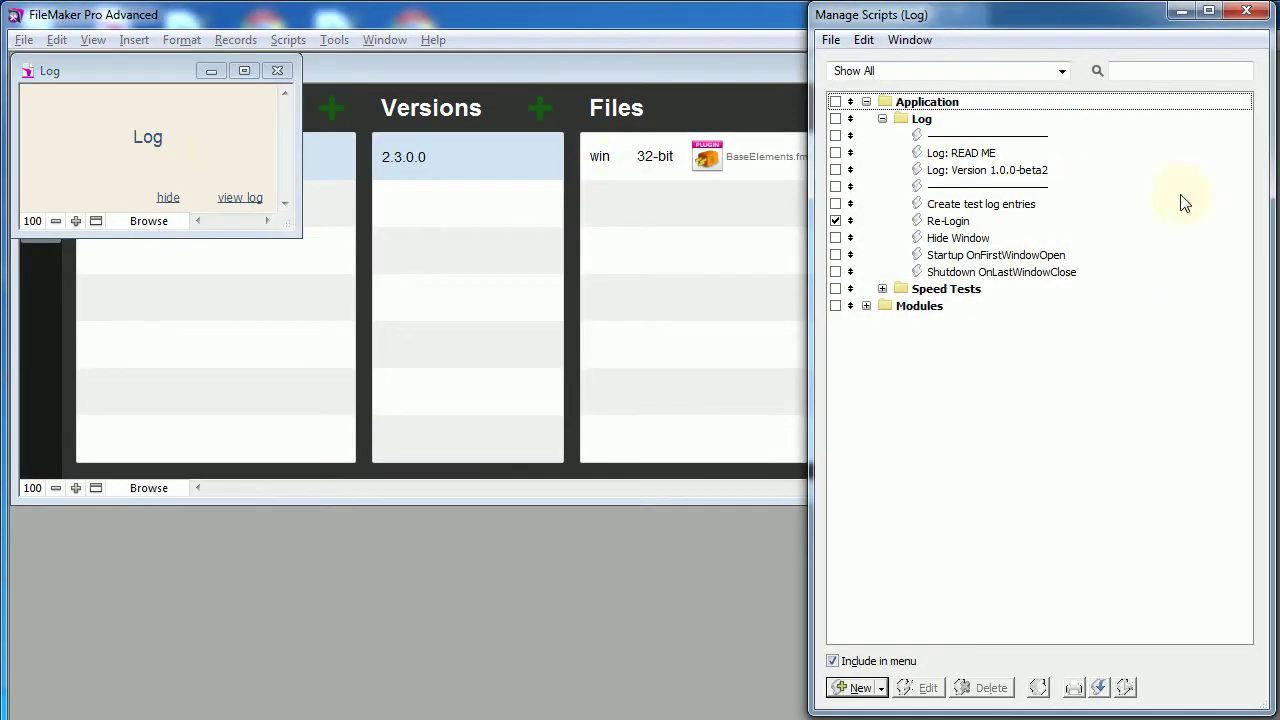
Copy the collapsed Logger script folder from the Log file's Modules folder.
{"action": "left_click", "coordinate": [866, 306]}
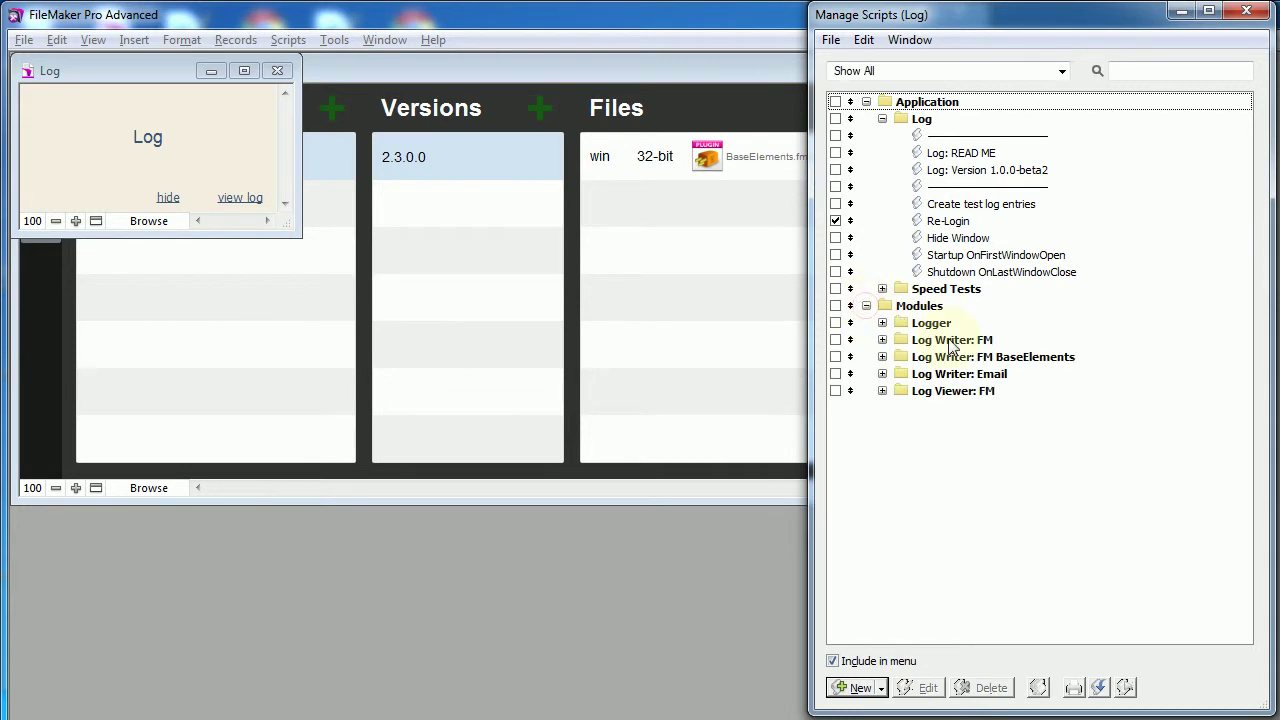
{"action": "left_click", "coordinate": [935, 324]}
{"action": "left_click", "coordinate": [882, 323]}
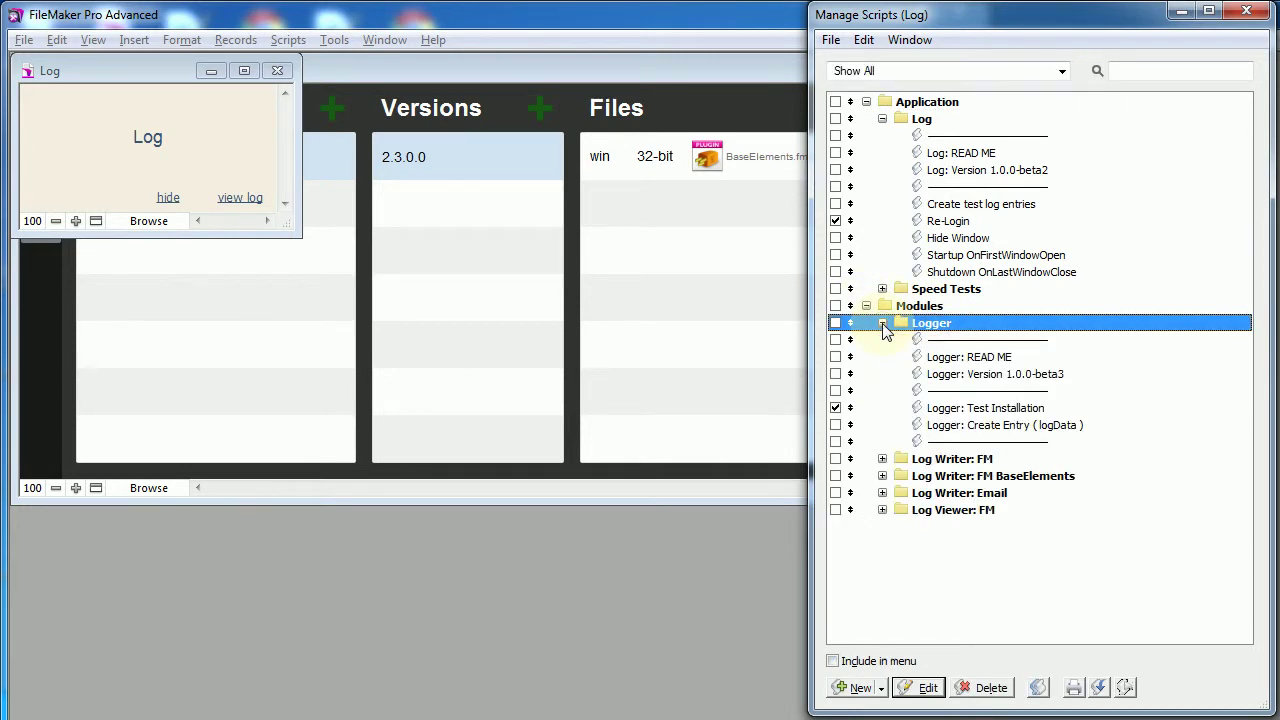
{"action": "left_click", "coordinate": [882, 323]}
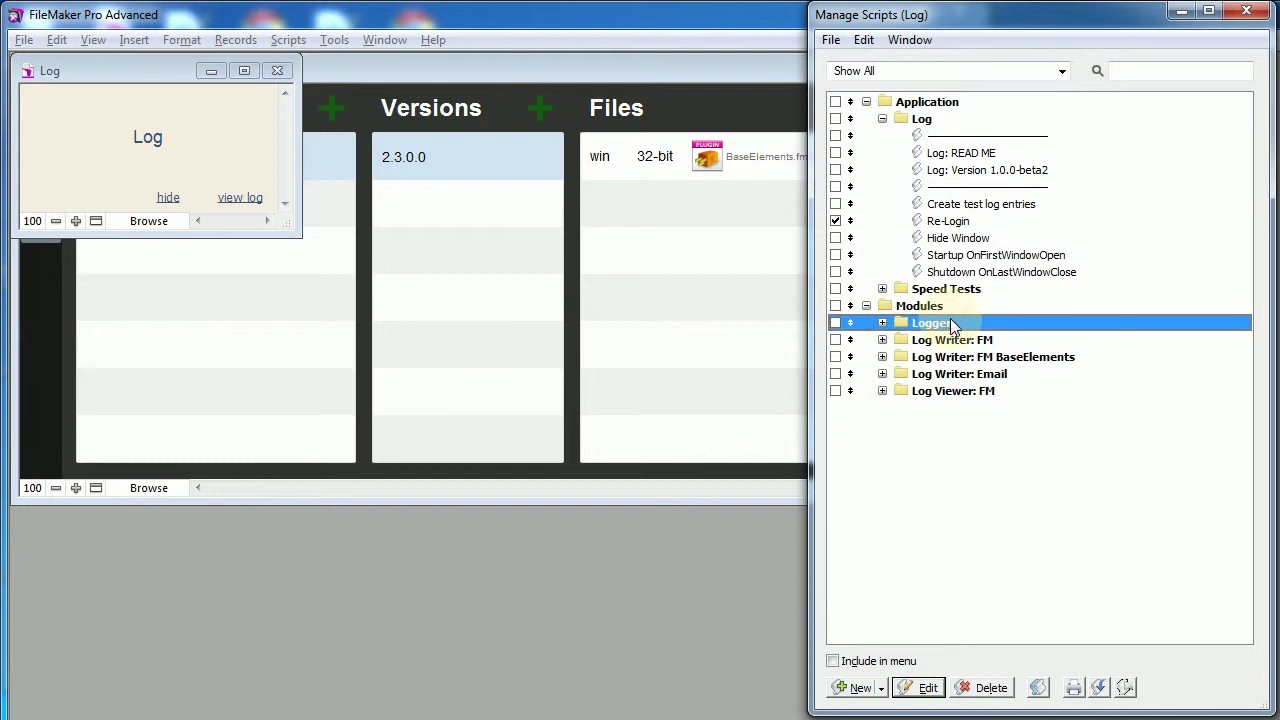
Paste the Logger folder below the PluginManager folder in the PluginManager file's Modules scripts and expand it.
{"action": "left_click", "coordinate": [603, 472]}
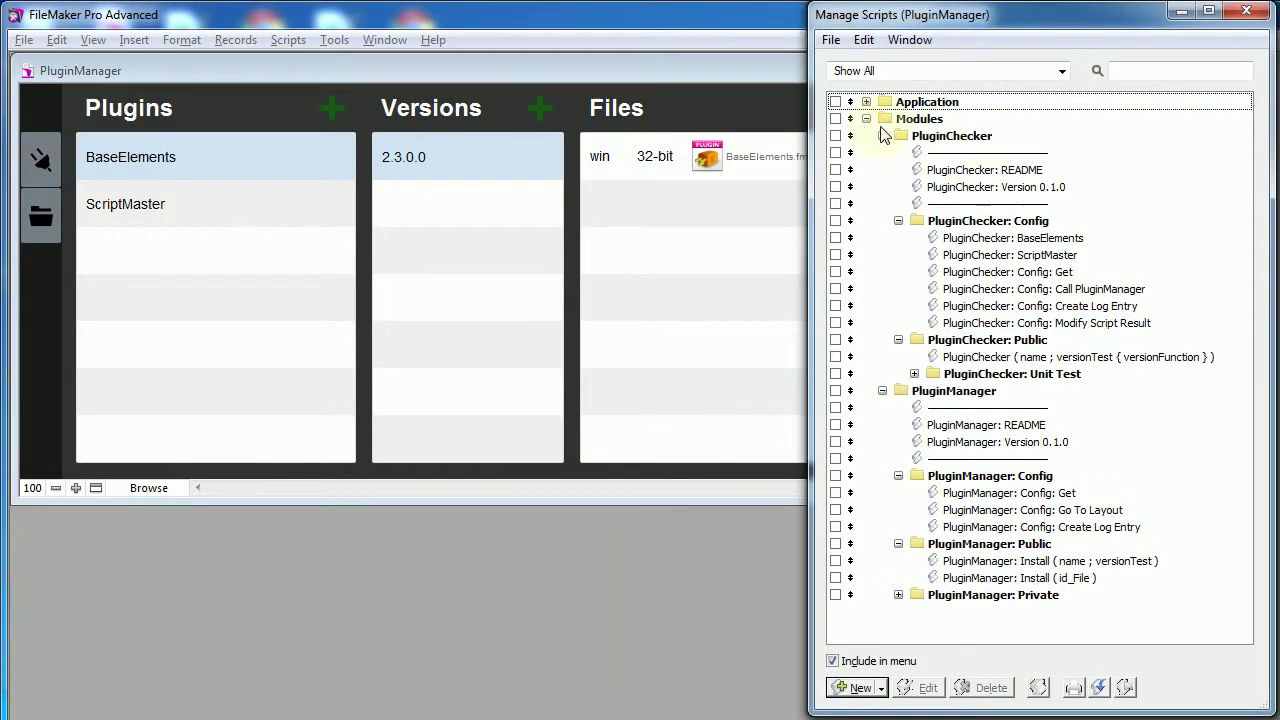
{"action": "left_click", "coordinate": [882, 137]}
{"action": "left_click", "coordinate": [883, 154]}
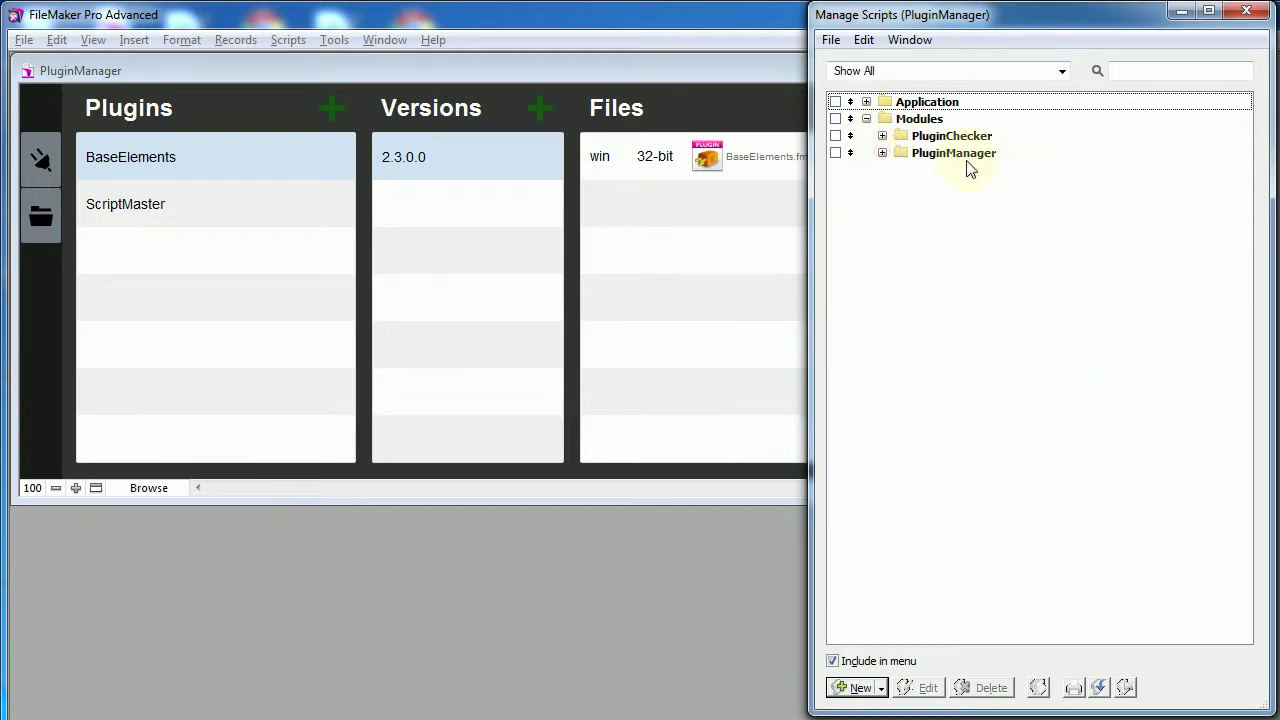
{"action": "left_click", "coordinate": [961, 167]}
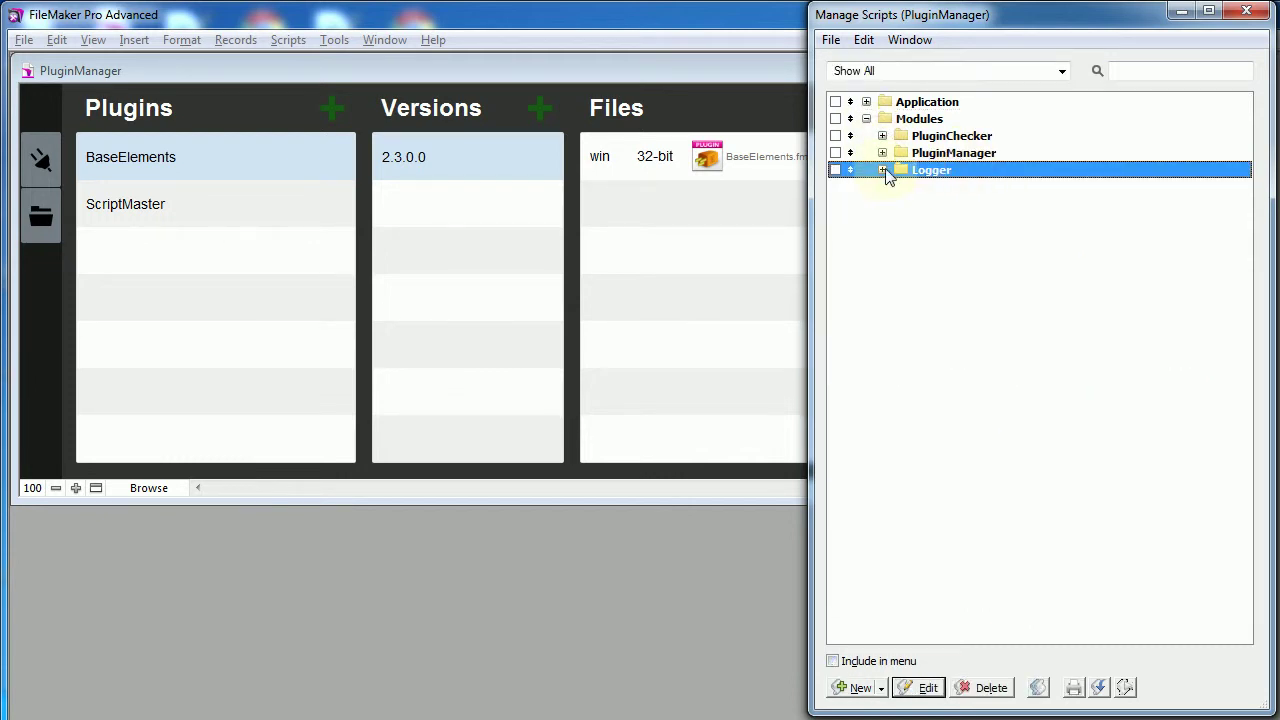
{"action": "left_click", "coordinate": [882, 171]}
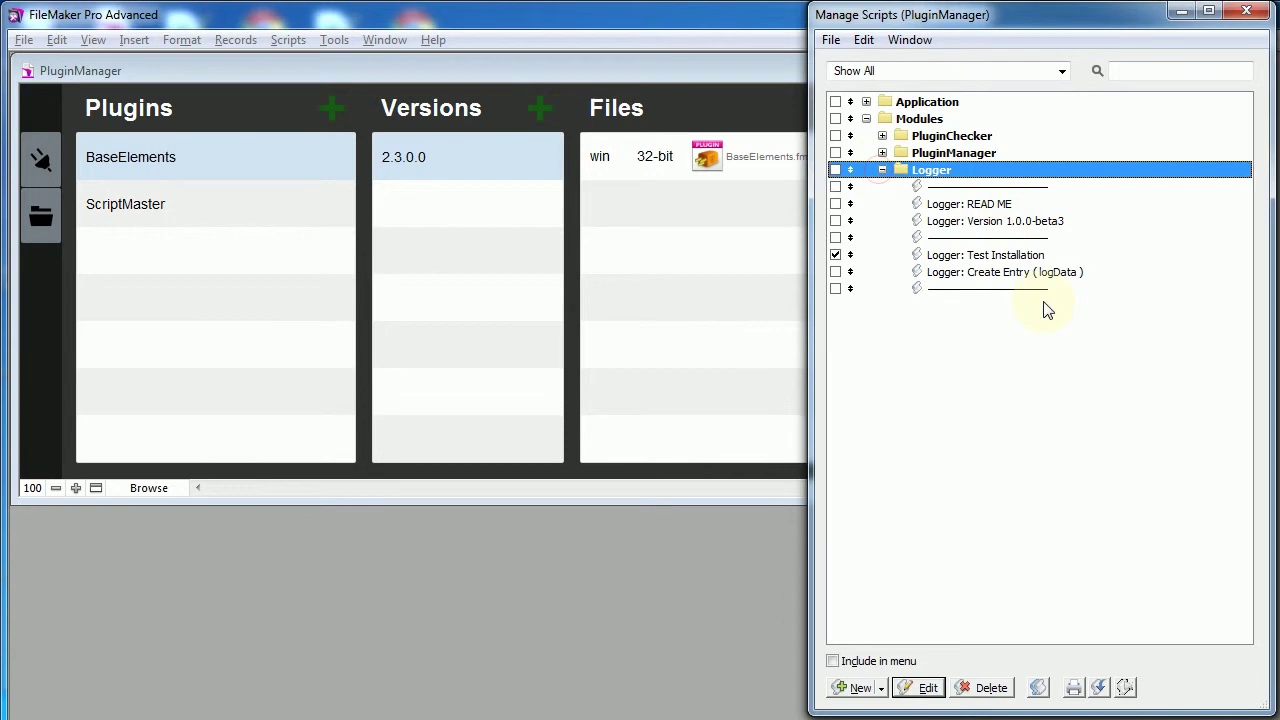
Select the Logger: Test Installation script and bring up the Log file's log list.
{"action": "left_click", "coordinate": [1024, 264]}
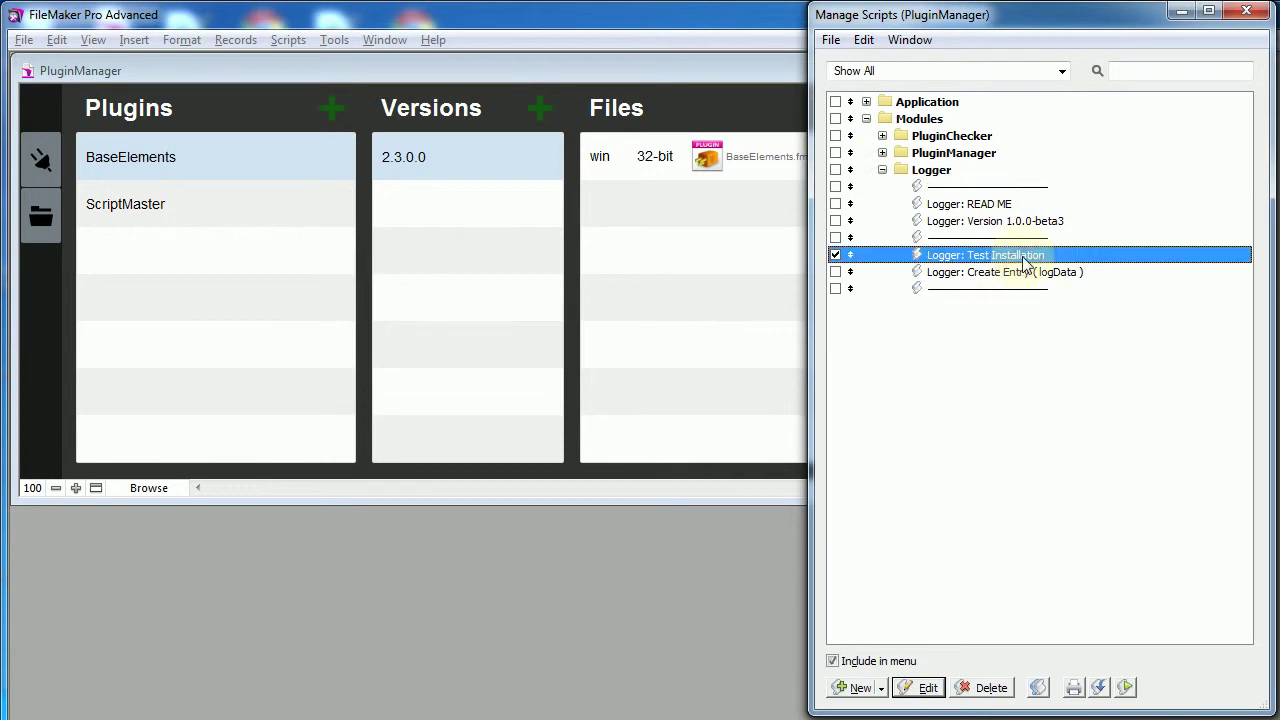
{"action": "left_click", "coordinate": [380, 41]}
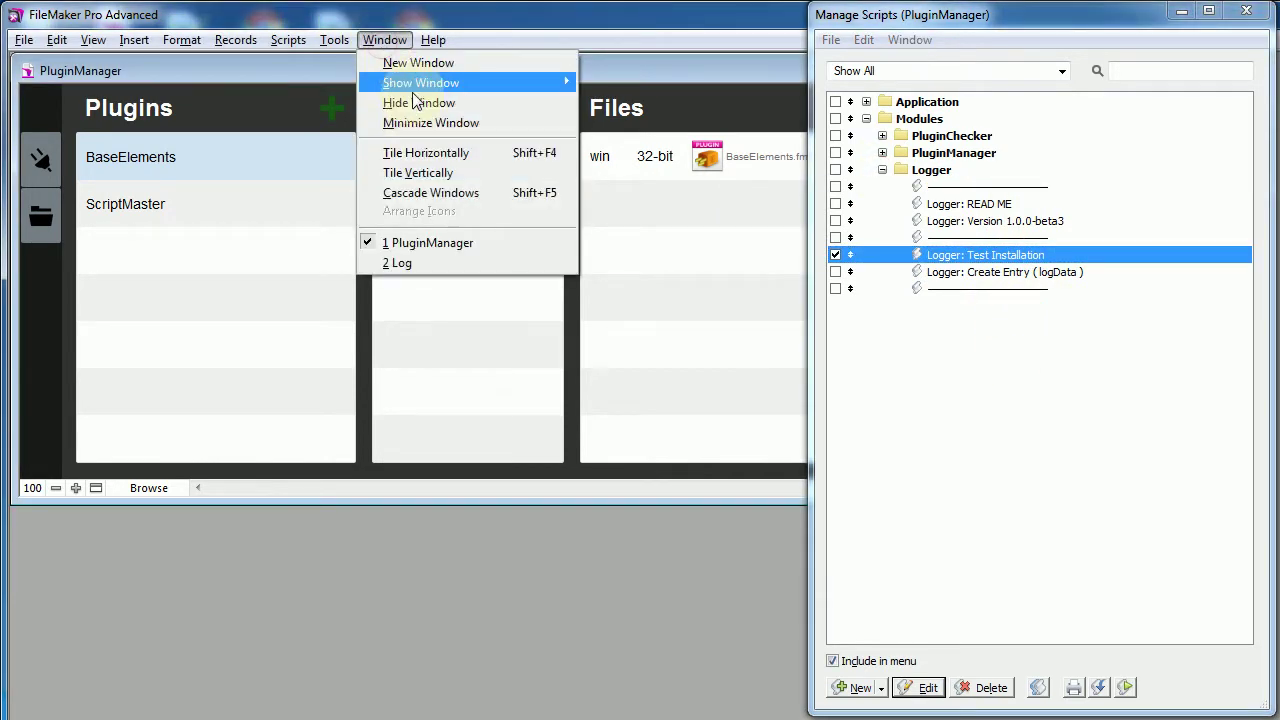
{"action": "left_click", "coordinate": [420, 263]}
{"action": "left_click_drag", "start_coordinate": [143, 77], "coordinate": [153, 474]}
{"action": "left_click", "coordinate": [229, 599]}
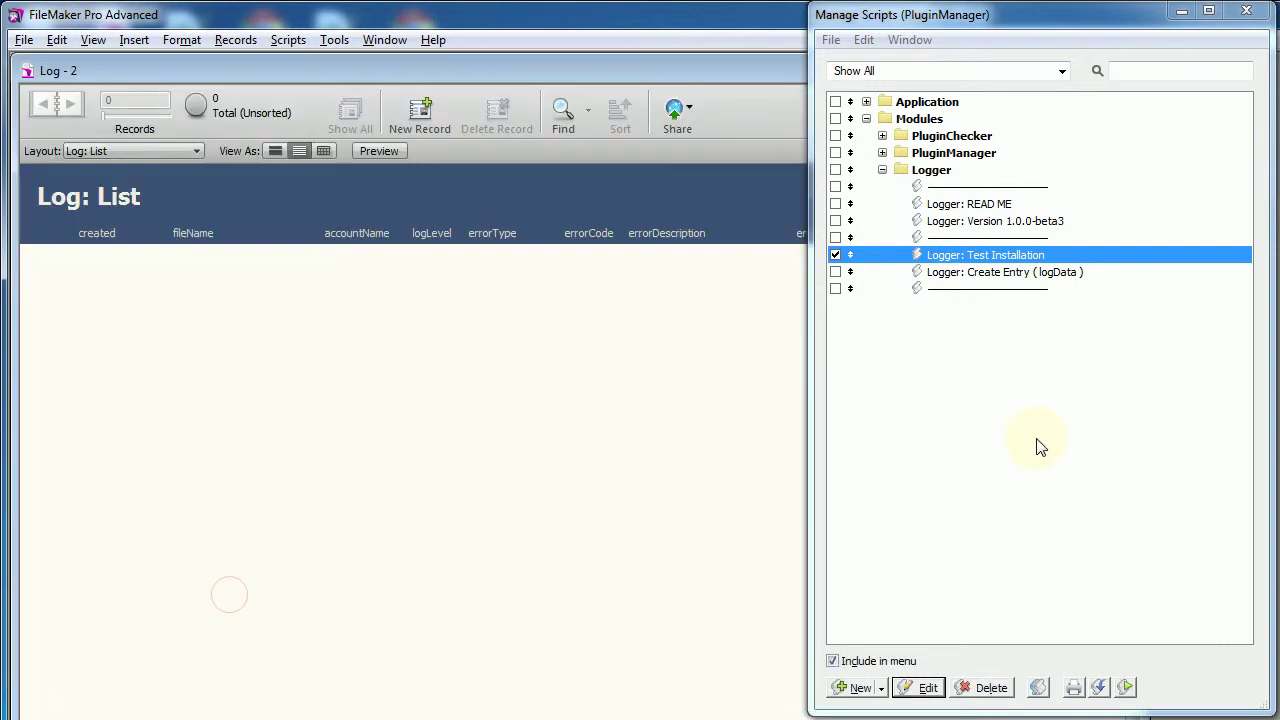
Run the Logger: Test Installation script and check the log list for a new entry.
{"action": "left_click", "coordinate": [1125, 684]}
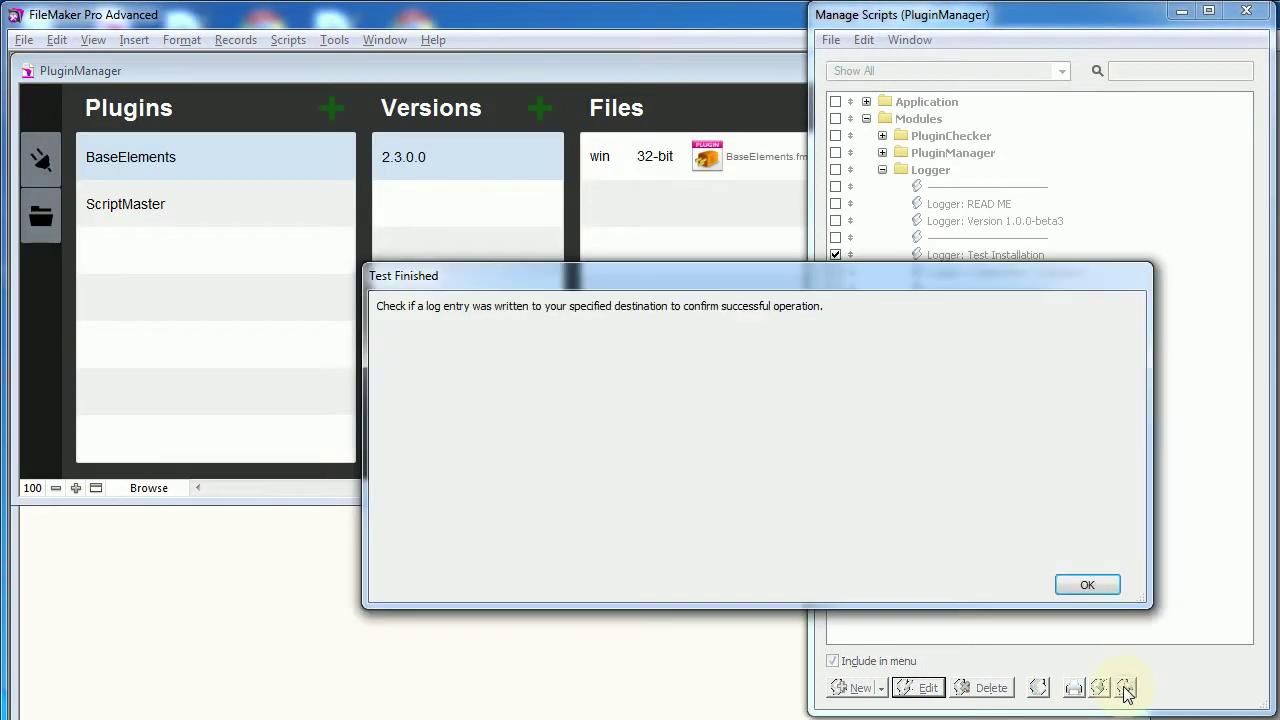
{"action": "left_click", "coordinate": [1090, 588]}
{"action": "left_click", "coordinate": [664, 697]}
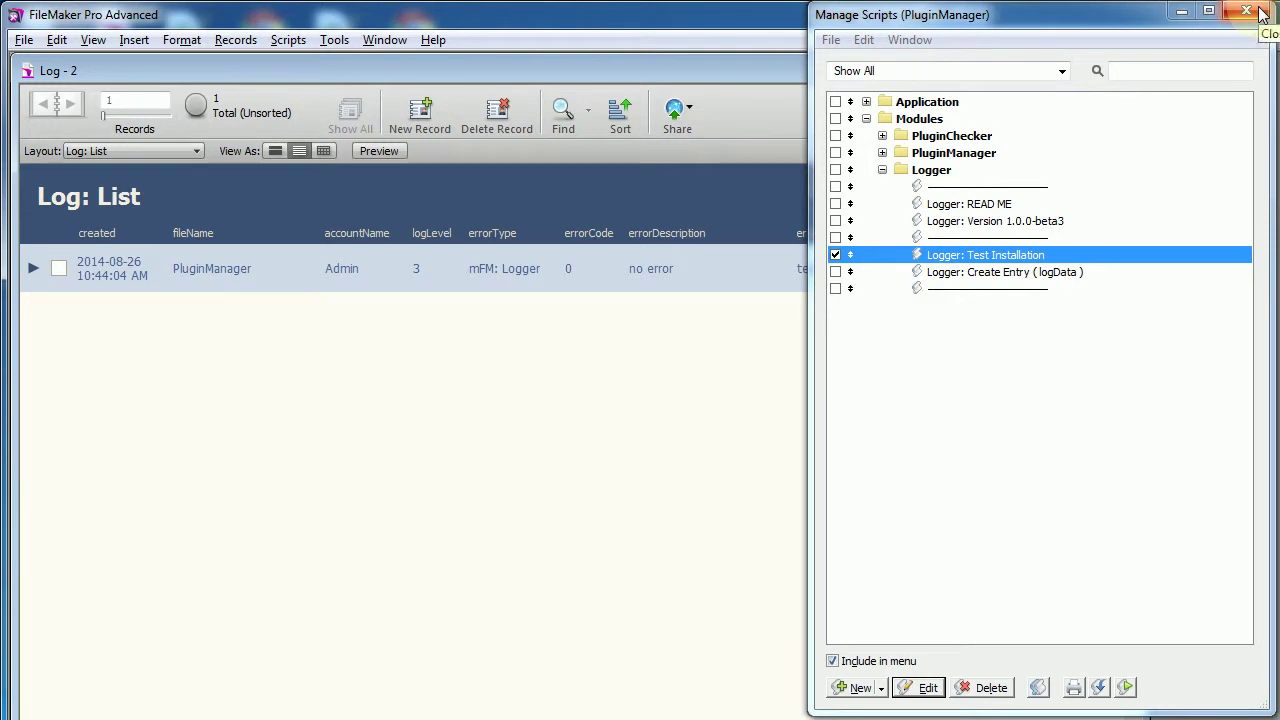
Expand the PluginManager script folder and open the PluginManager: Config: Create Log Entry script for editing.
{"action": "left_click", "coordinate": [882, 152]}
{"action": "left_click", "coordinate": [970, 152]}
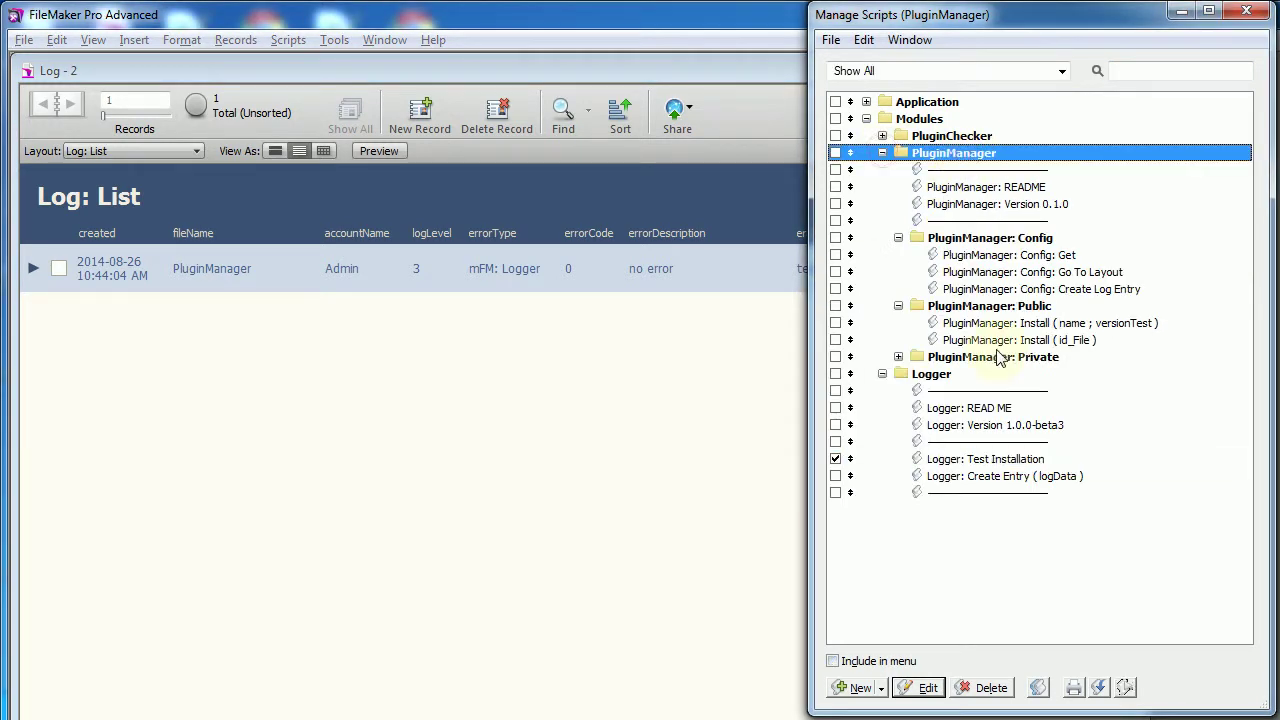
{"action": "left_click", "coordinate": [1096, 289]}
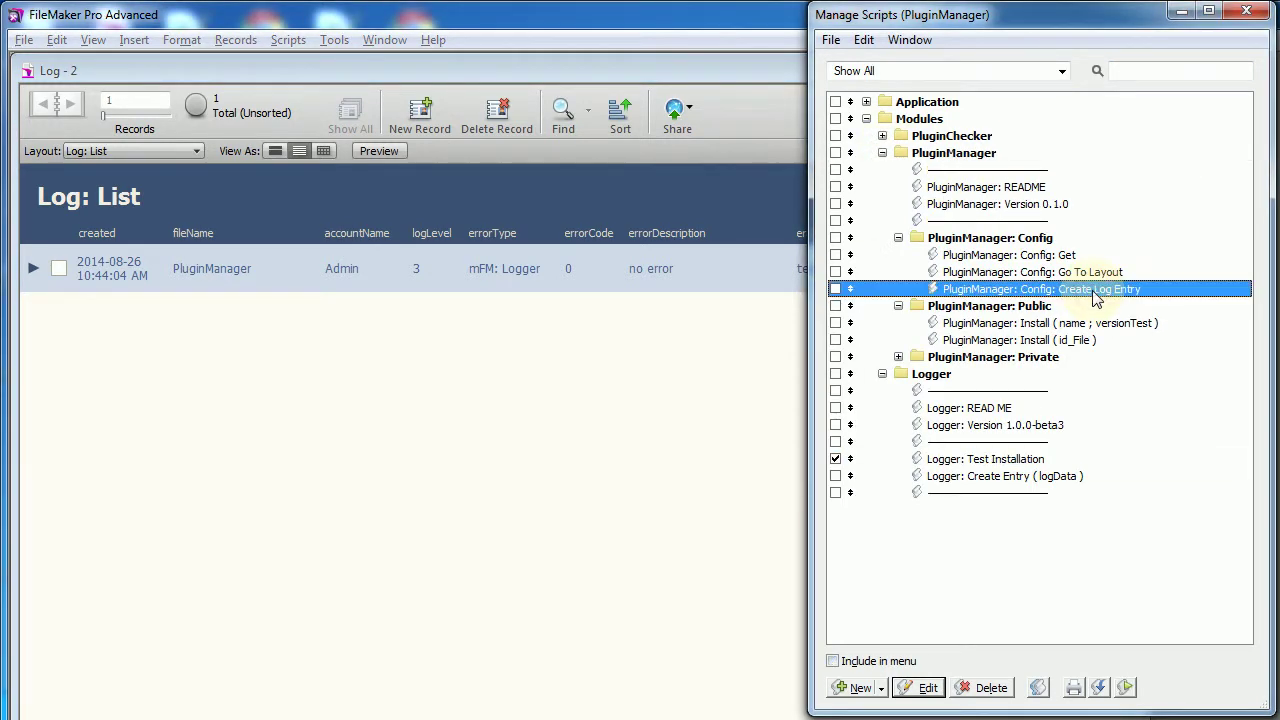
{"action": "double_click", "coordinate": [1096, 289]}
Add a Perform Script step below the second comment after the header, calling Logger: Create Entry ( logData ) with parameter Get ( ScriptParameter ).
{"action": "left_click", "coordinate": [1125, 387]}
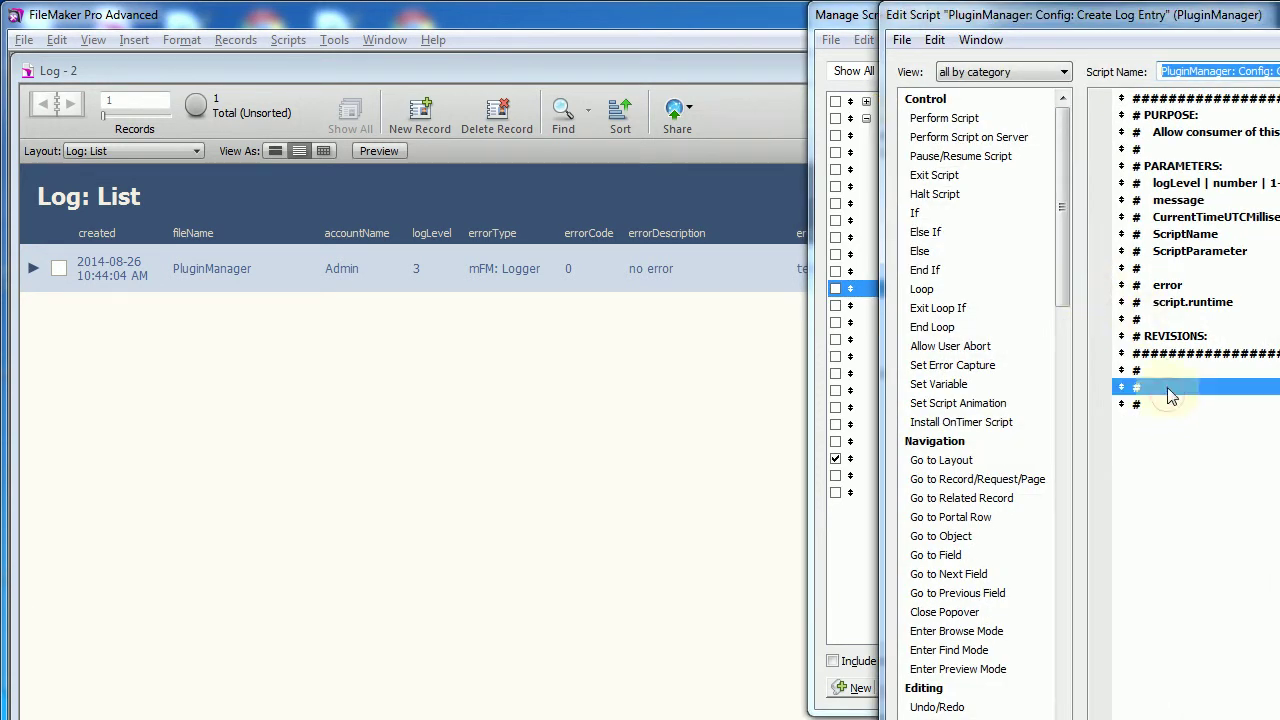
{"action": "double_click", "coordinate": [975, 120]}
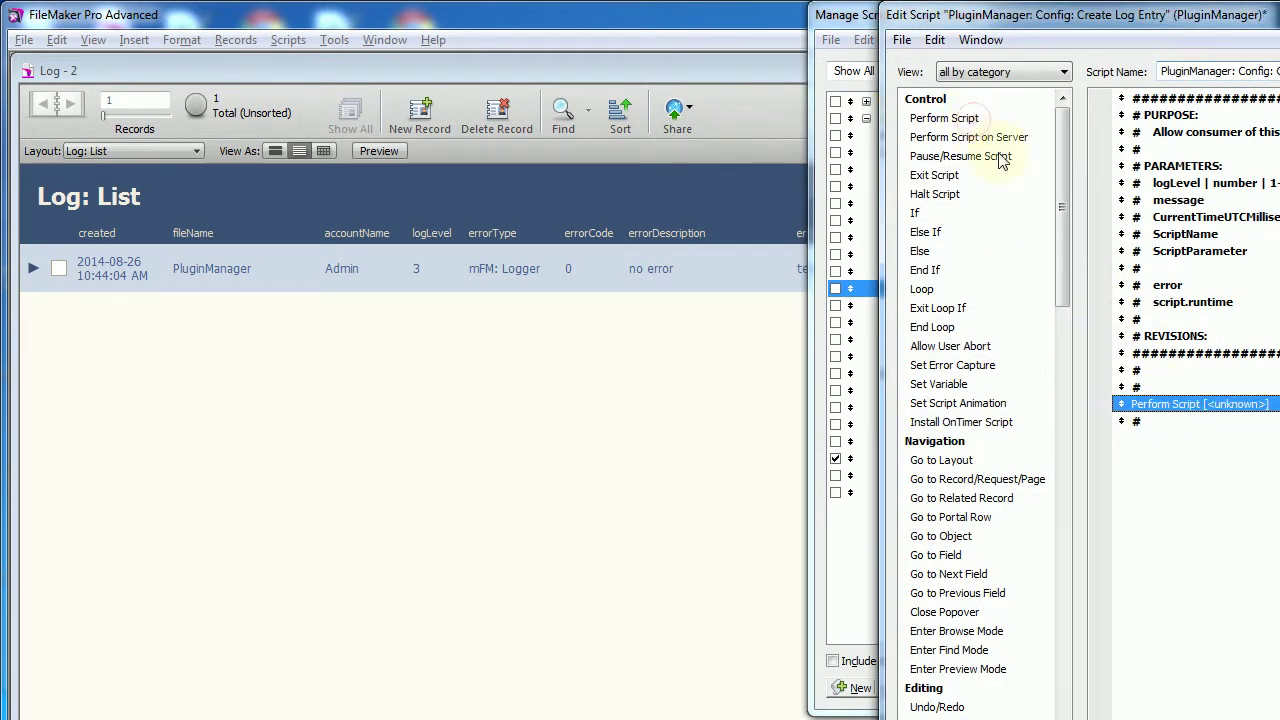
{"action": "double_click", "coordinate": [1240, 408]}
{"action": "left_click_drag", "start_coordinate": [1102, 14], "coordinate": [720, 14]}
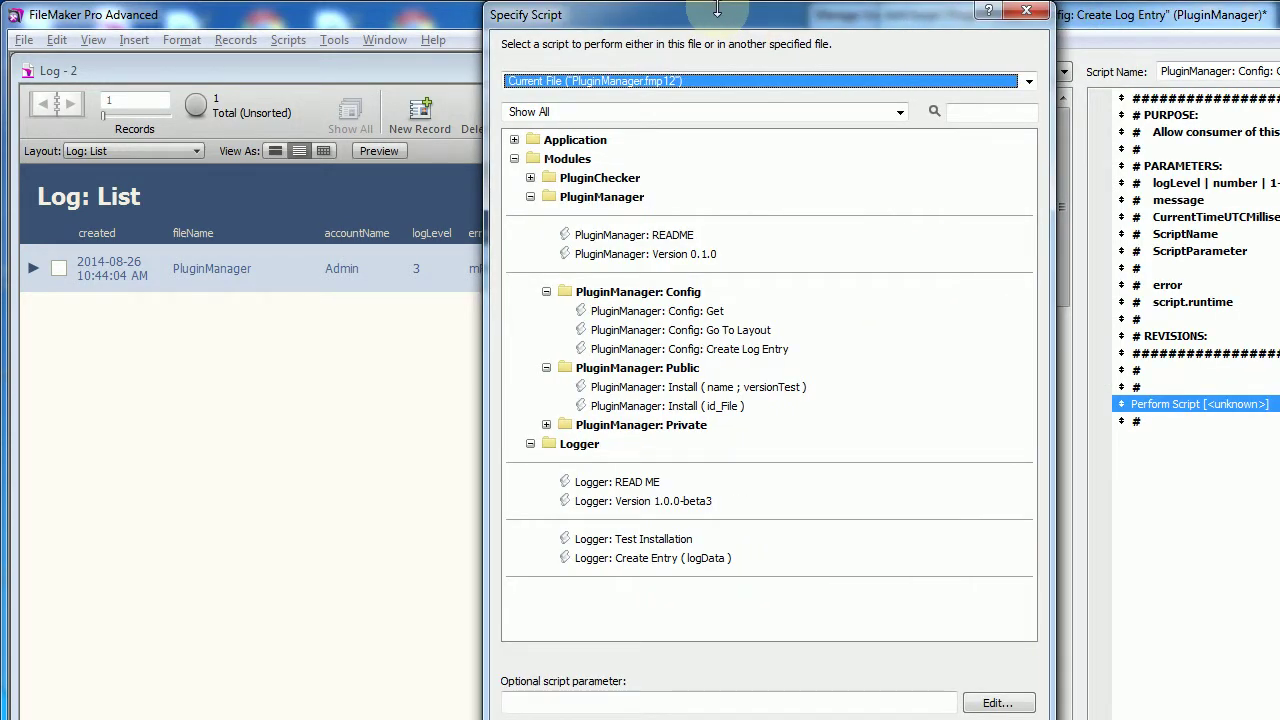
{"action": "left_click", "coordinate": [576, 444]}
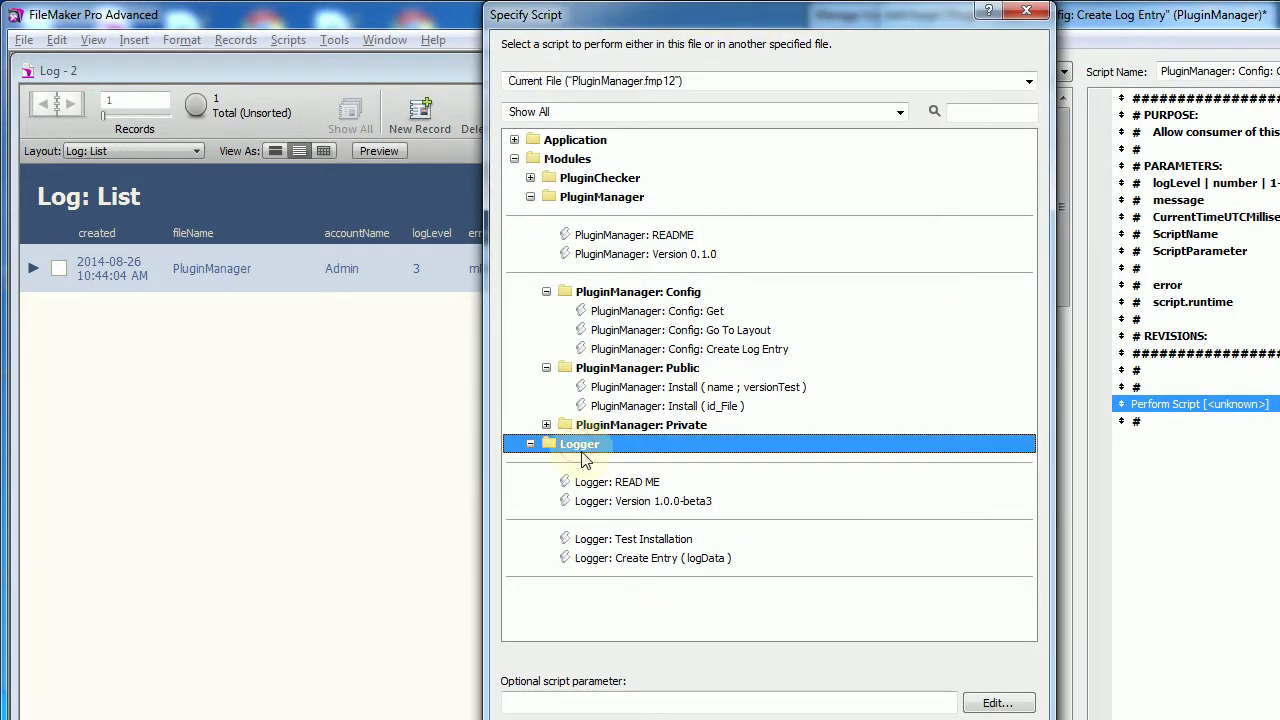
{"action": "left_click", "coordinate": [660, 563]}
{"action": "left_click", "coordinate": [711, 698]}
{"action": "type", "text": "gs"}
{"action": "key", "text": "Return"}
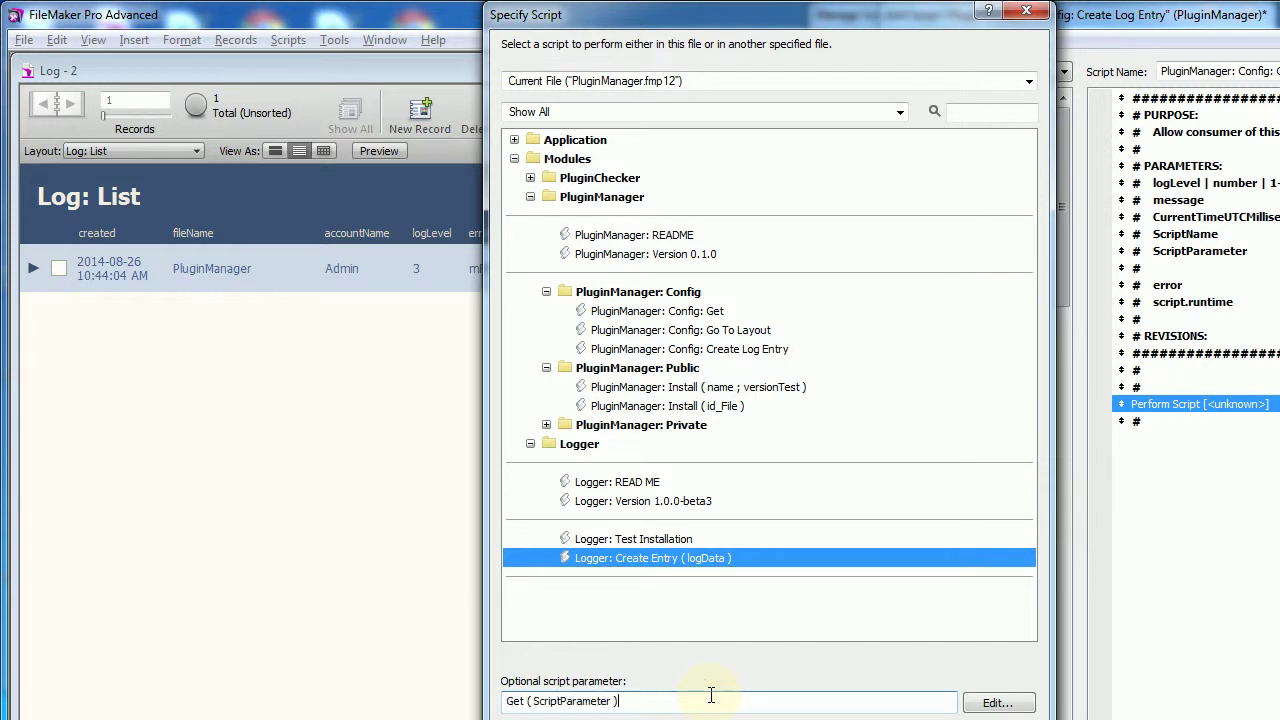
{"action": "key", "text": "Return"}
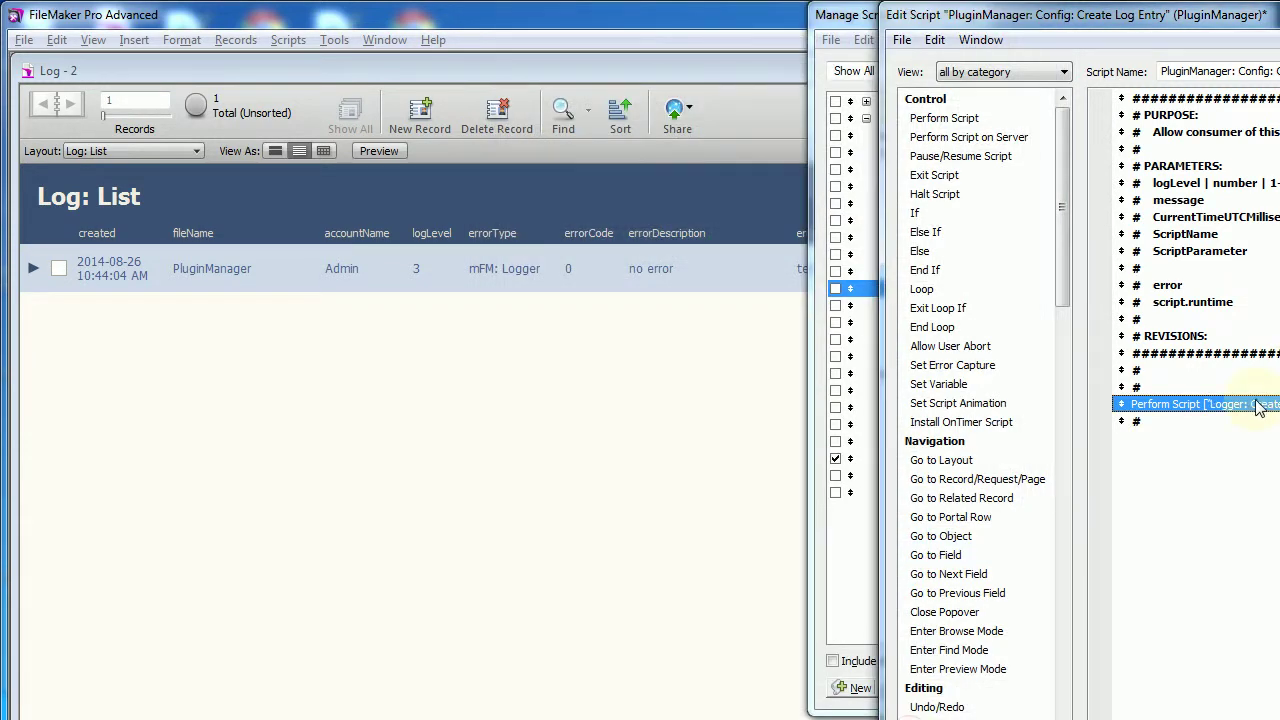
Copy the new Perform Script step and close the PluginManager: Config: Create Log Entry script, saving its changes.
{"action": "left_click_drag", "start_coordinate": [1160, 18], "coordinate": [577, 18]}
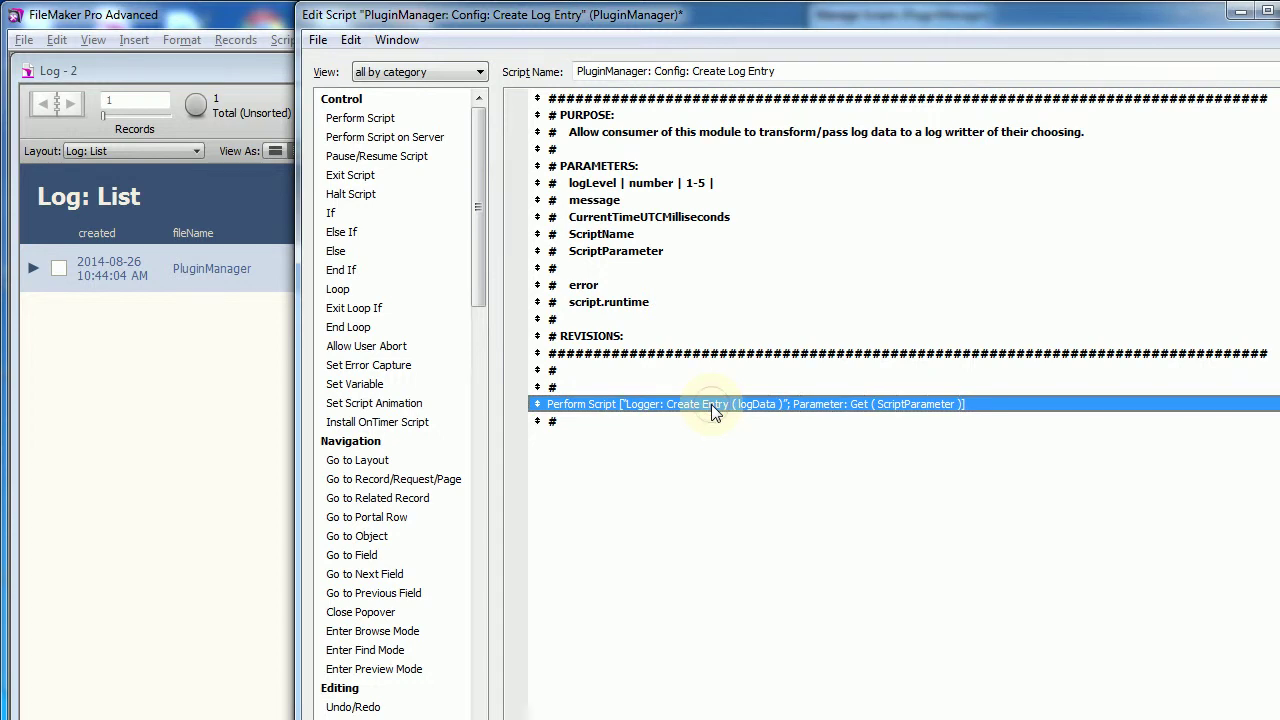
{"action": "key", "text": "ctrl+w"}
{"action": "left_click", "coordinate": [901, 535]}
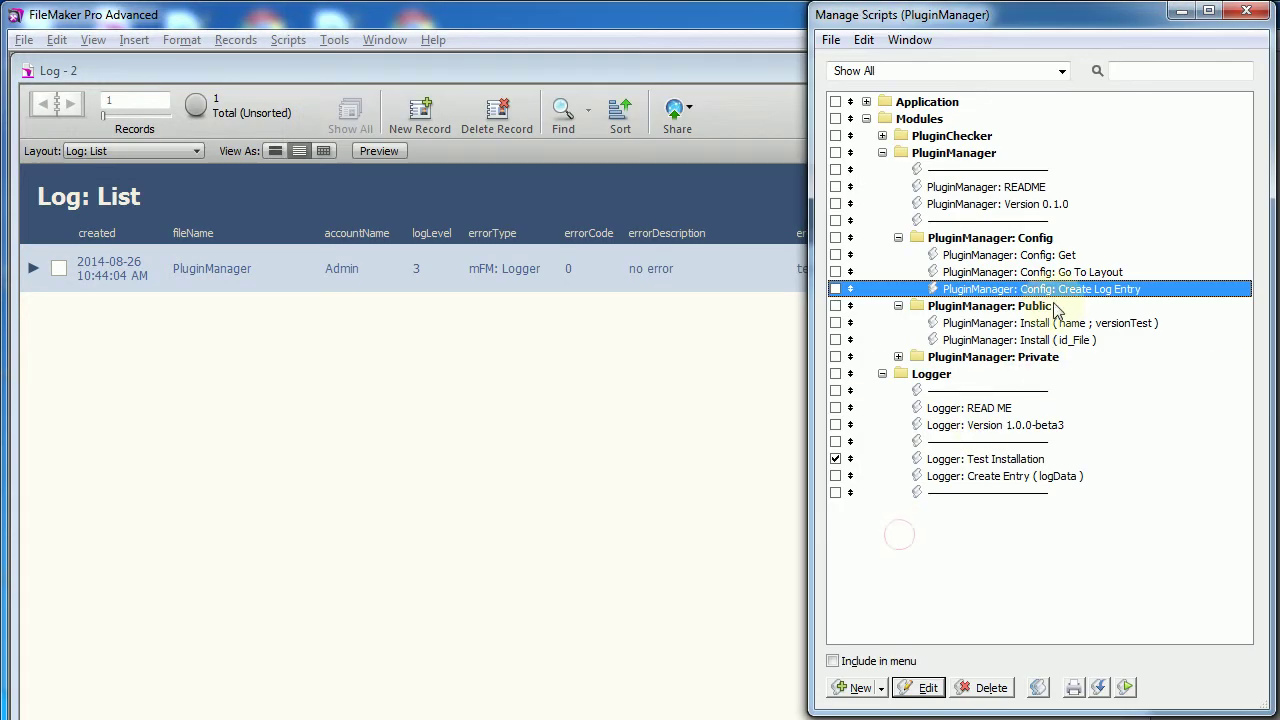
Paste the Perform Script step below the second comment after the header in PluginChecker: Config: Create Log Entry, and save and close the script.
{"action": "left_click", "coordinate": [882, 135]}
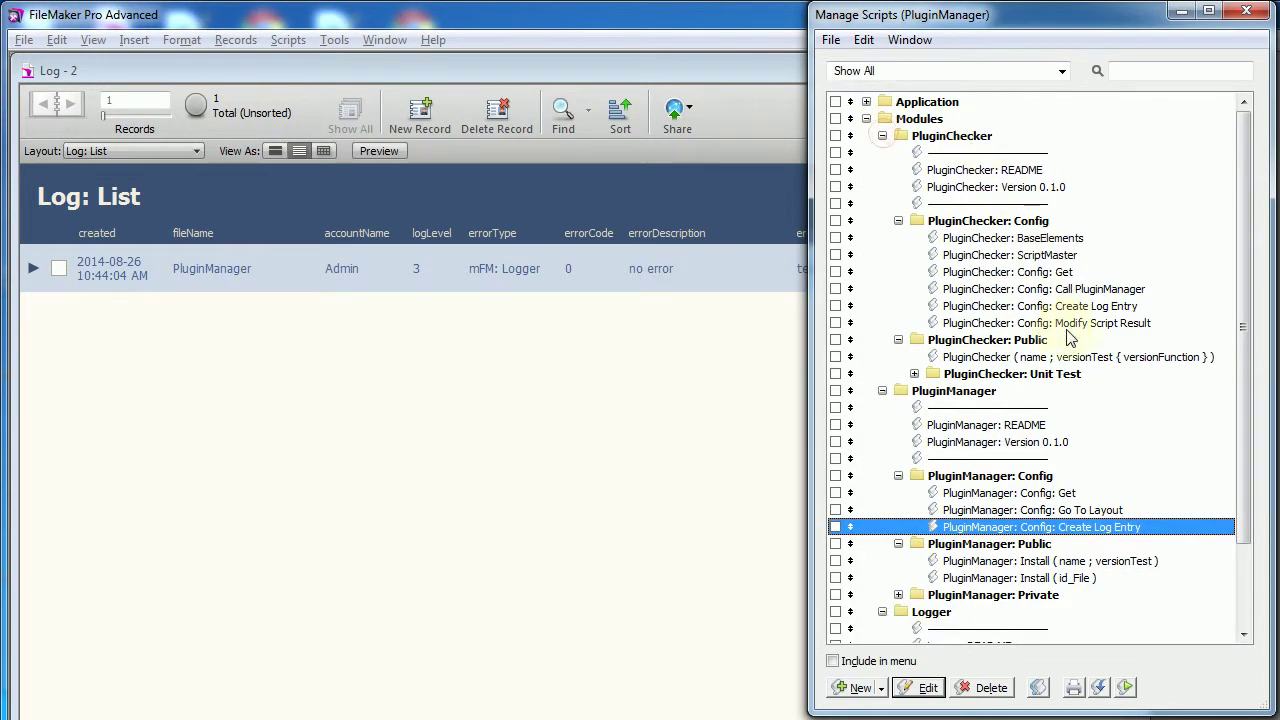
{"action": "left_click", "coordinate": [1128, 308]}
{"action": "double_click", "coordinate": [1128, 316]}
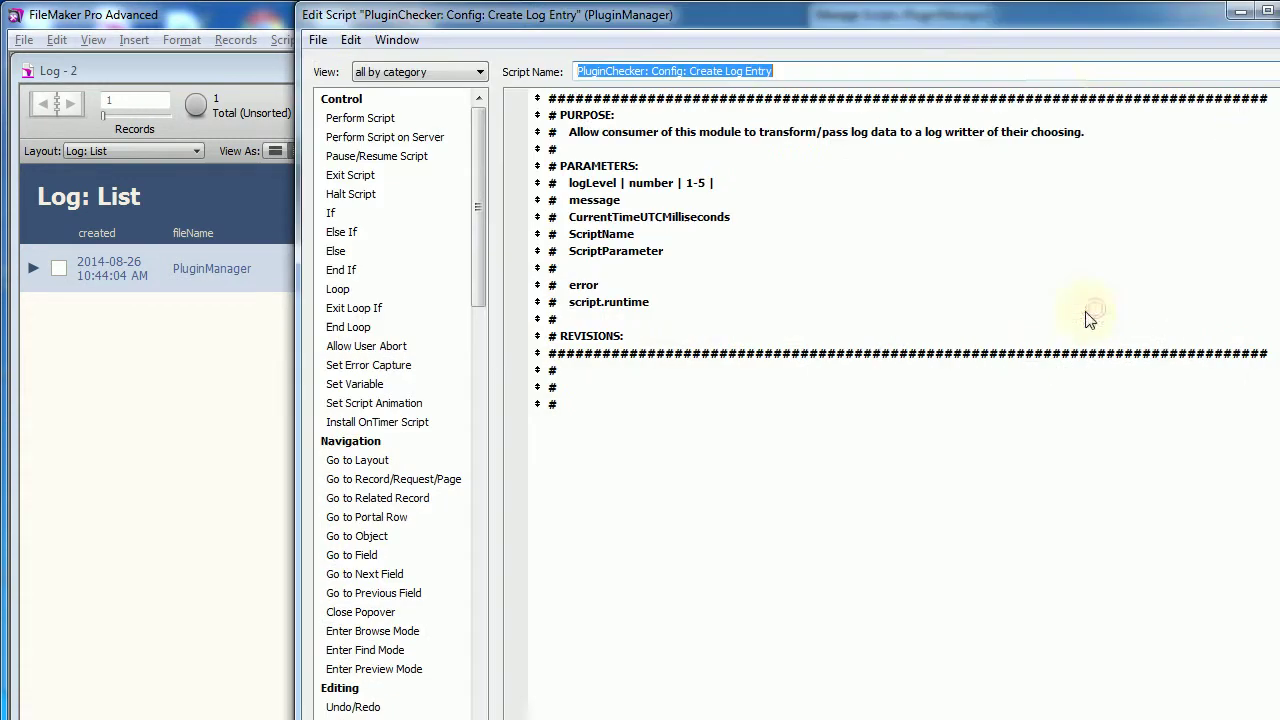
{"action": "left_click_drag", "start_coordinate": [1115, 18], "coordinate": [1025, 18]}
{"action": "left_click", "coordinate": [495, 390]}
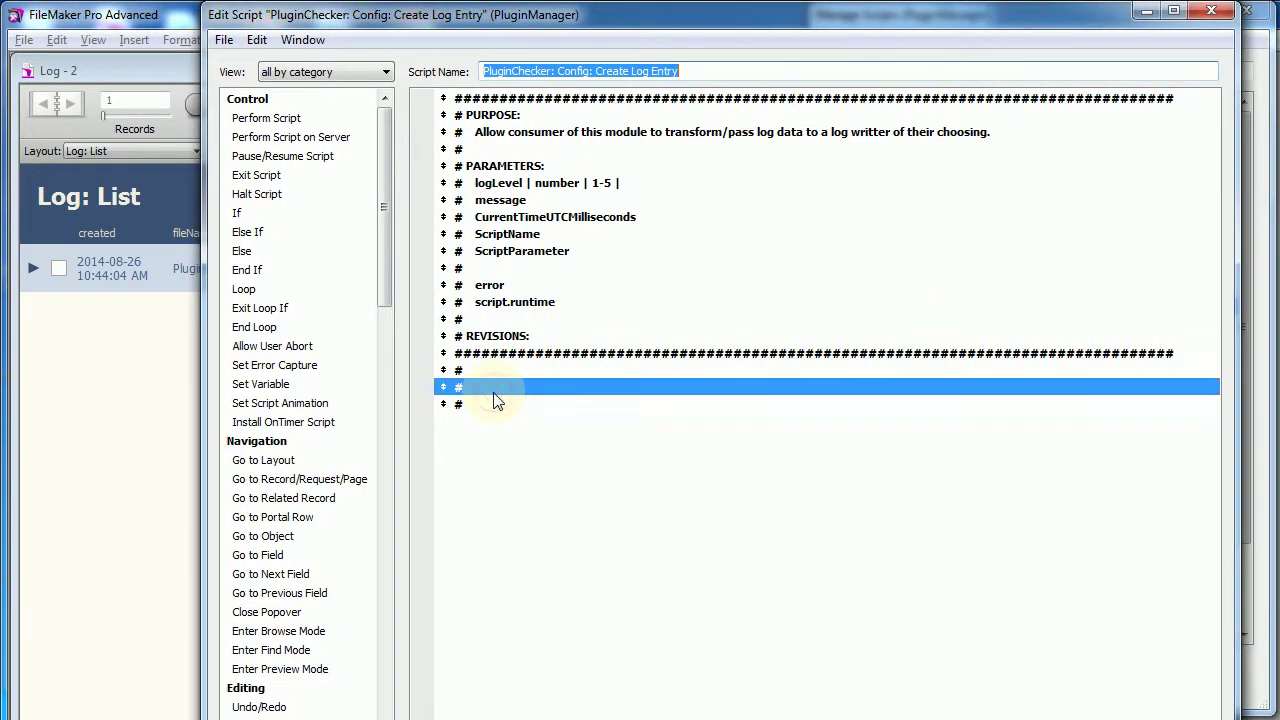
{"action": "key", "text": "ctrl+v"}
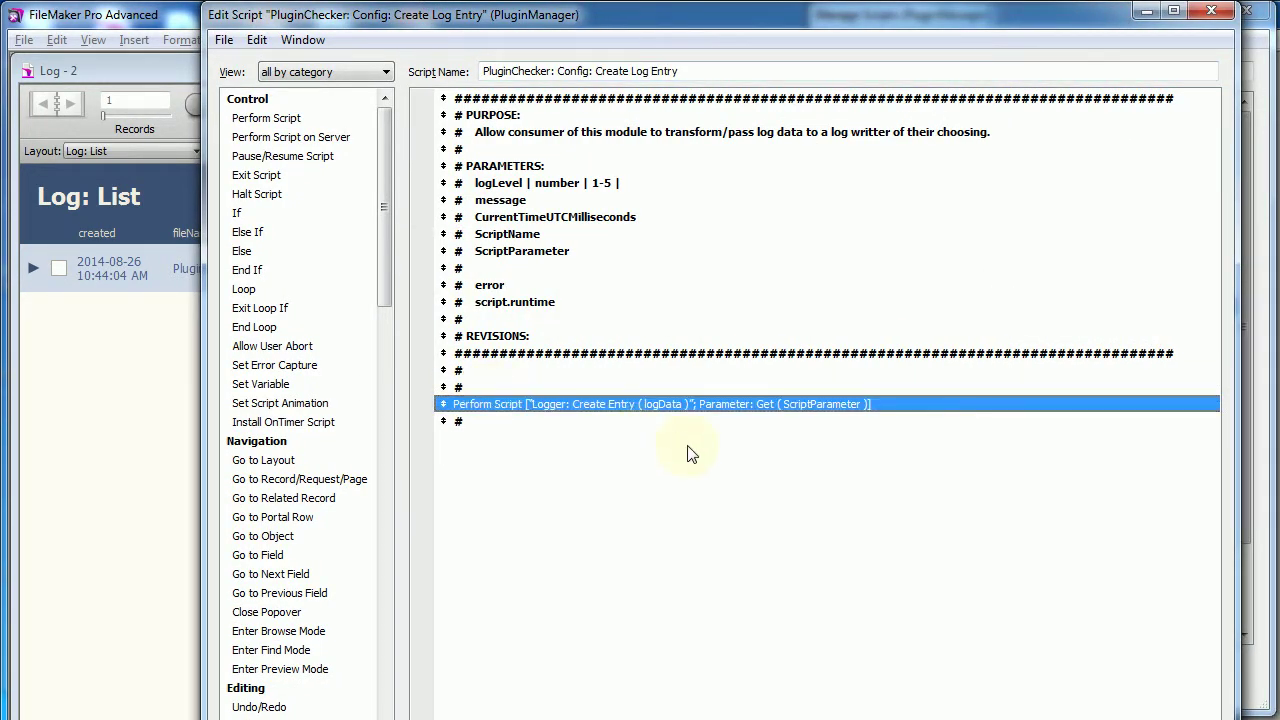
{"action": "key", "text": "ctrl+w"}
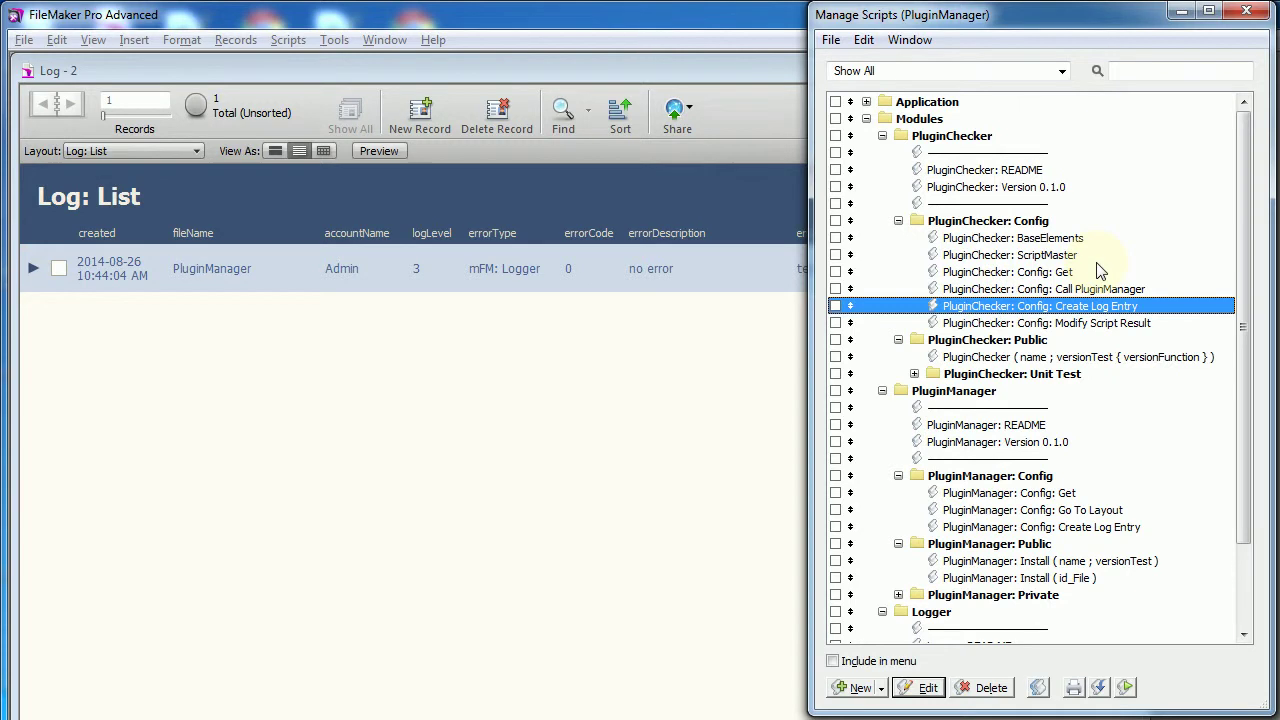
Select the Config: Get scripts of both PluginChecker and PluginManager, and bring the PluginManager plugin list to the front.
{"action": "left_click", "coordinate": [1062, 272]}
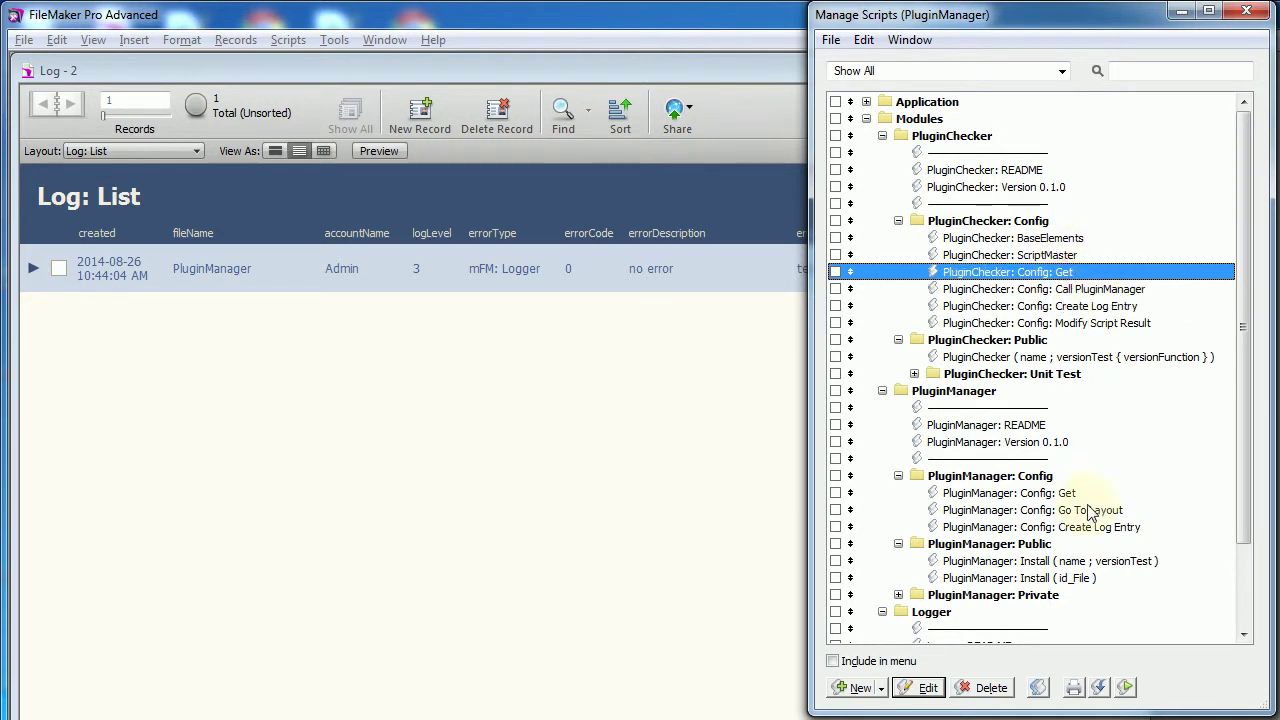
{"action": "left_click", "coordinate": [1085, 493], "text": "ctrl"}
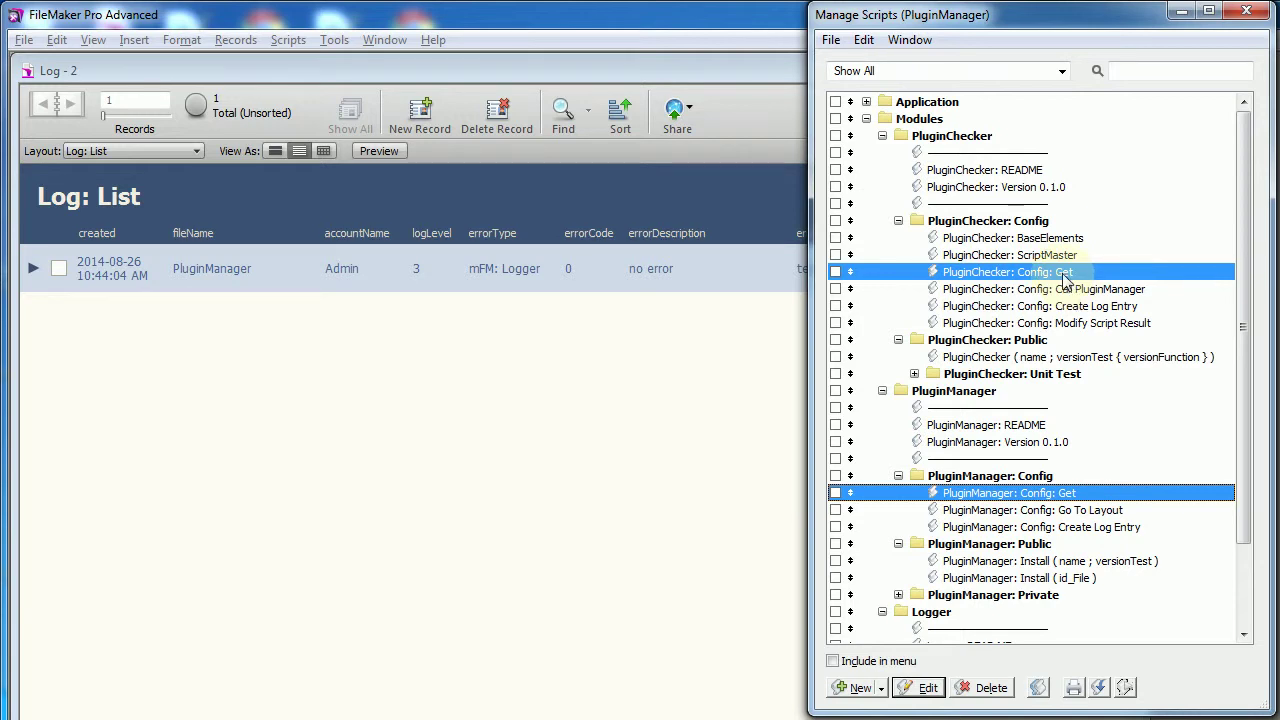
{"action": "left_click_drag", "start_coordinate": [472, 56], "coordinate": [469, 97]}
{"action": "left_click", "coordinate": [465, 77]}
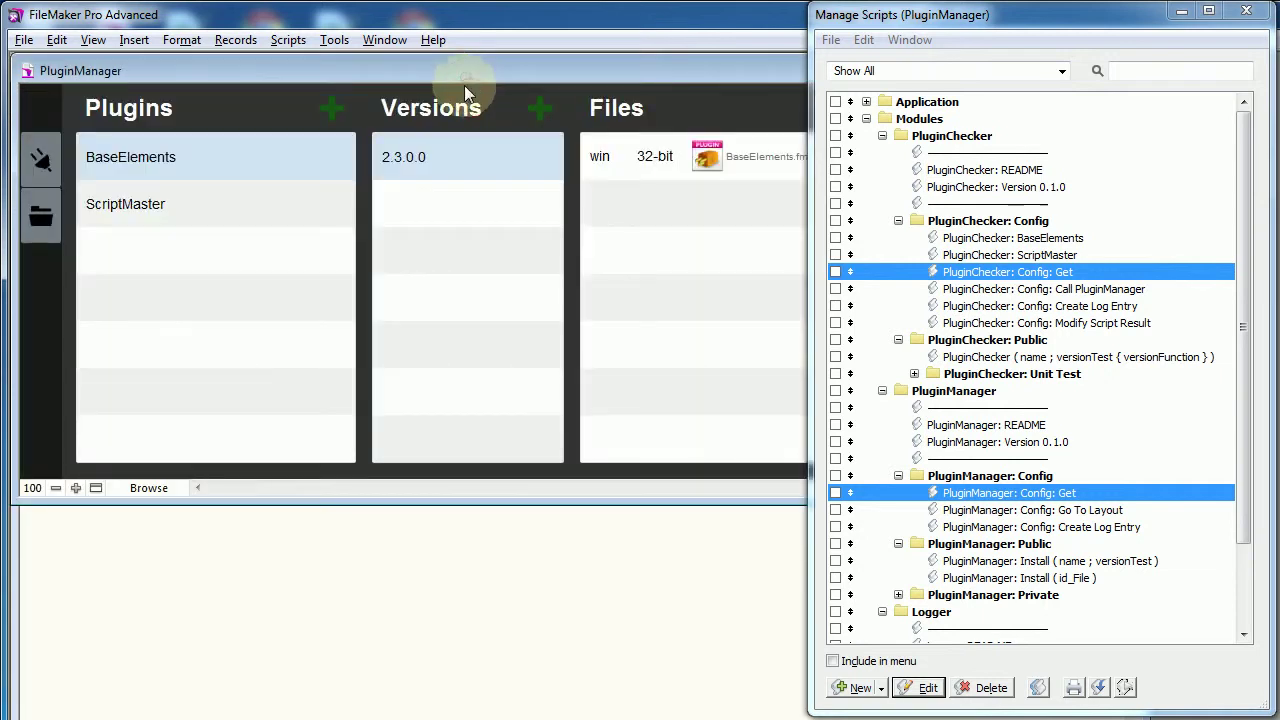
{"action": "mouse_move", "coordinate": [559, 141]}
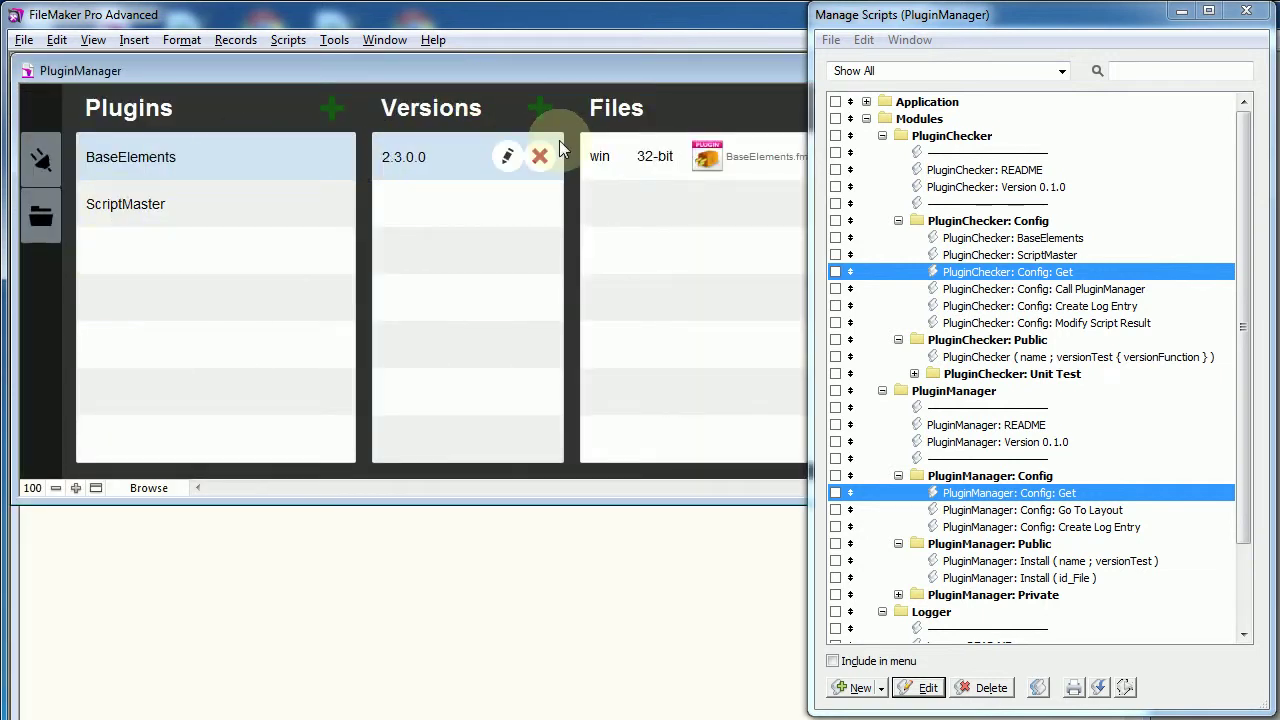
Select the PluginChecker: BaseElements script and check the installed plugins list for BaseElements.
{"action": "left_click", "coordinate": [1040, 243]}
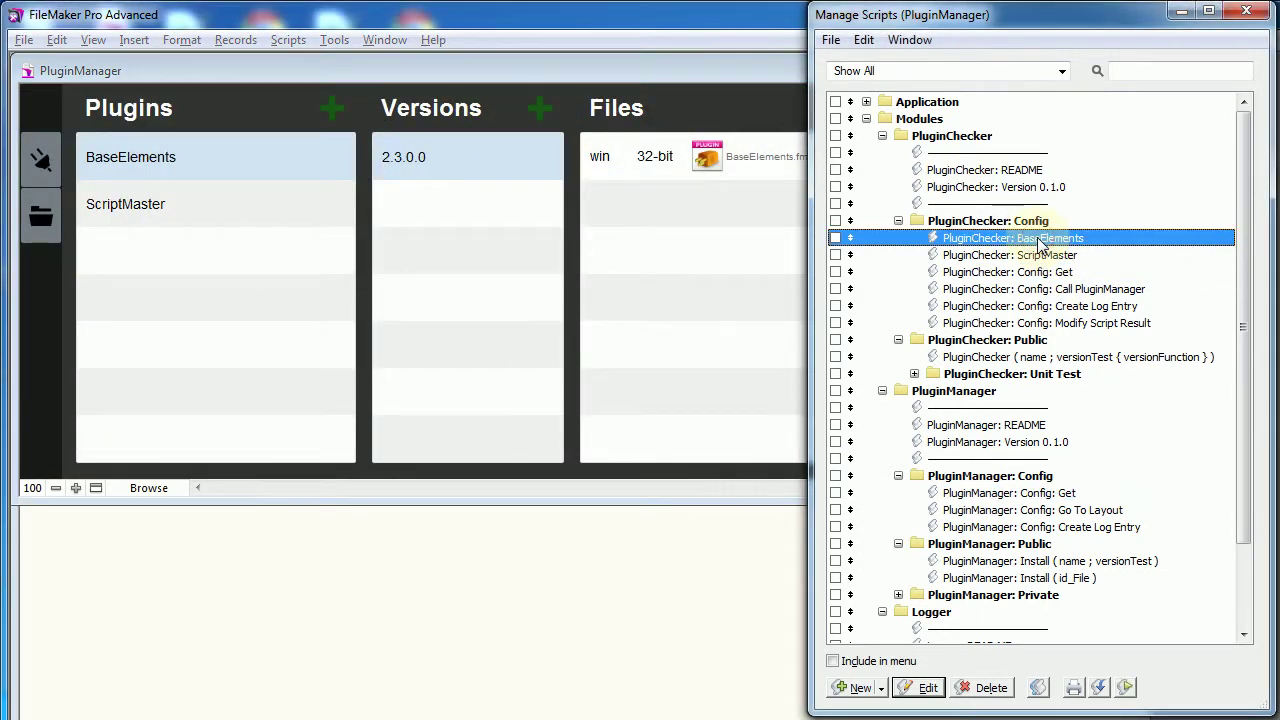
{"action": "left_click", "coordinate": [53, 158]}
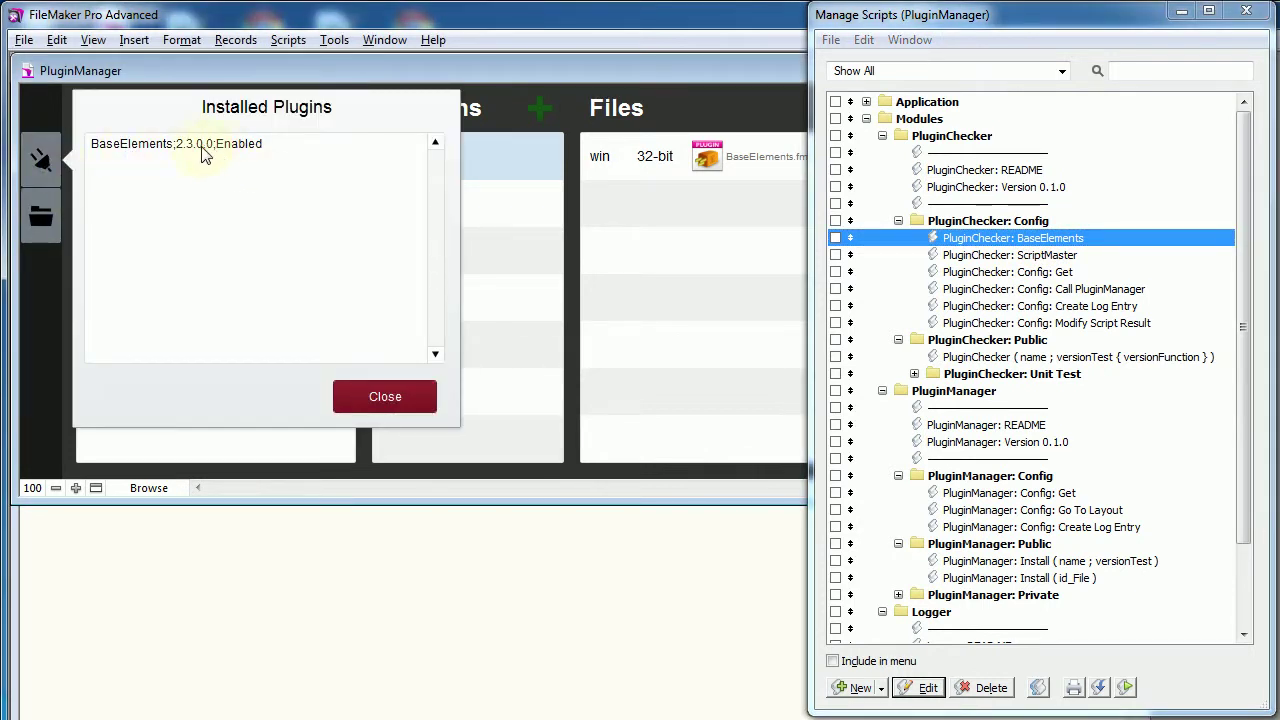
{"action": "left_click", "coordinate": [388, 399]}
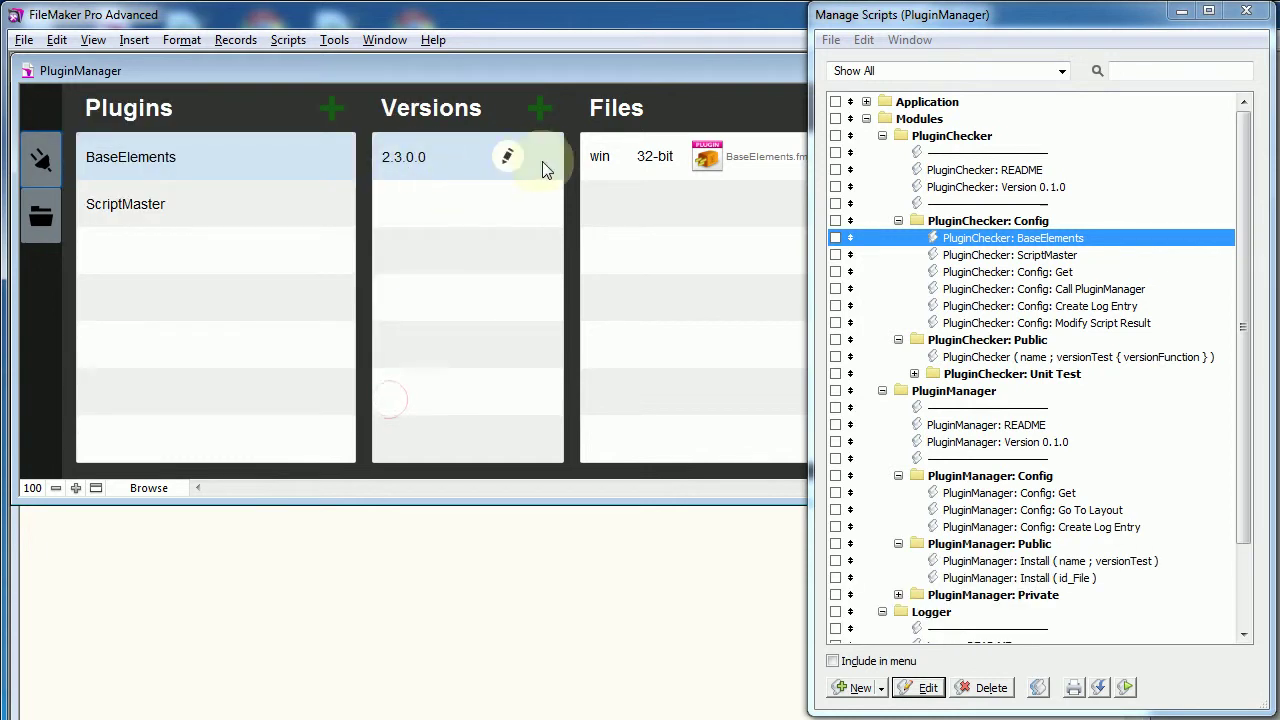
Run the PluginChecker: BaseElements script and check the log list for new entries.
{"action": "left_click", "coordinate": [1036, 246]}
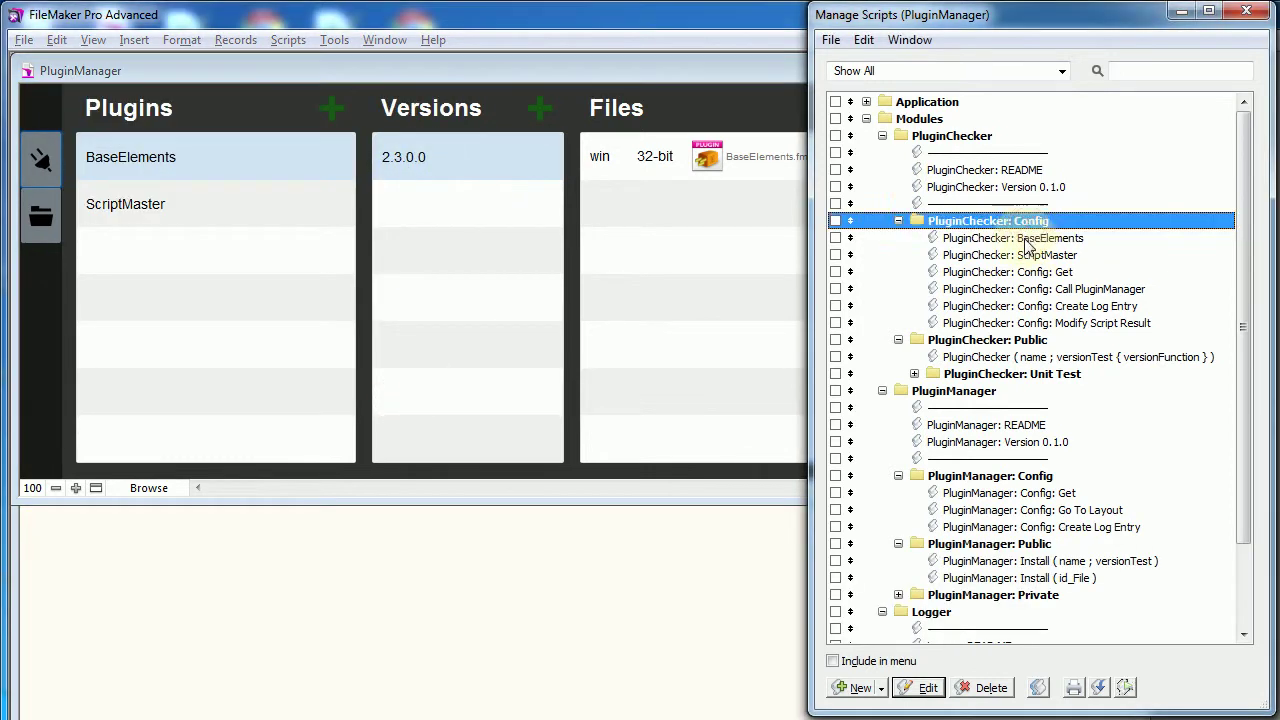
{"action": "left_click", "coordinate": [1125, 688]}
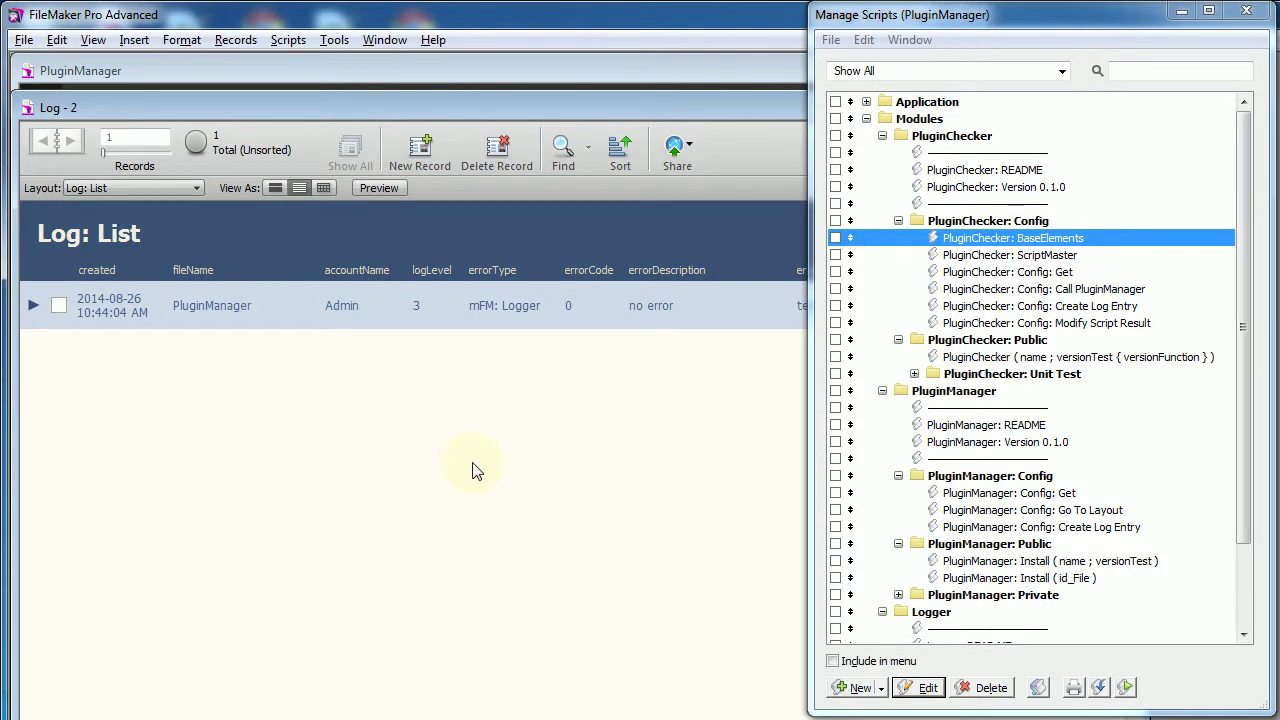
Check the installed plugins for ScriptMaster and select ScriptMaster in the PluginManager list to view its versions and files.
{"action": "left_click", "coordinate": [548, 68]}
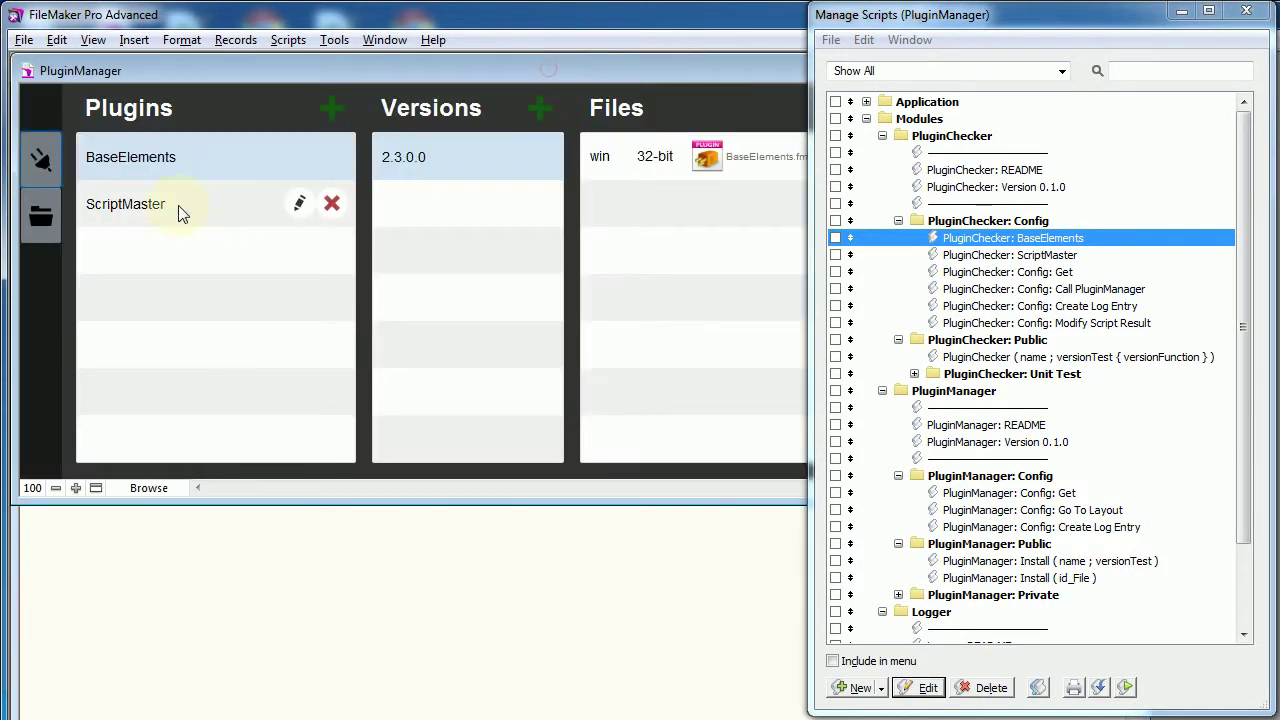
{"action": "left_click", "coordinate": [47, 148]}
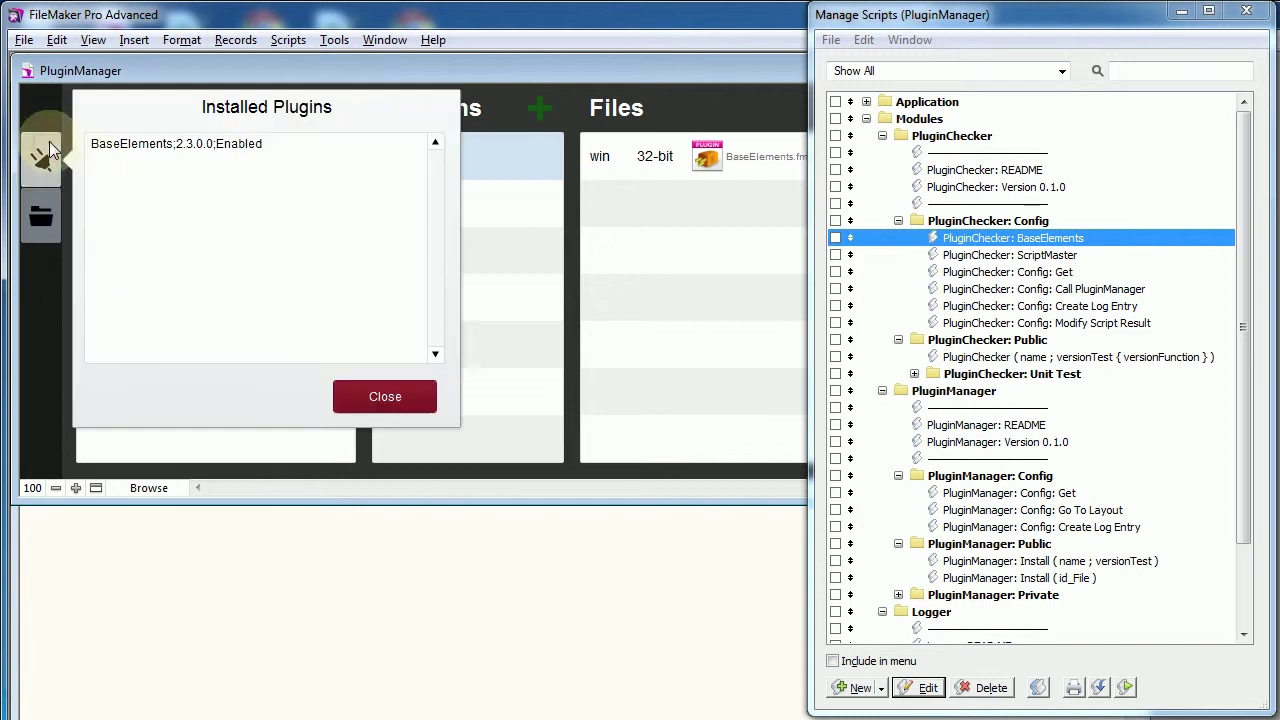
{"action": "left_click", "coordinate": [361, 398]}
{"action": "left_click", "coordinate": [152, 205]}
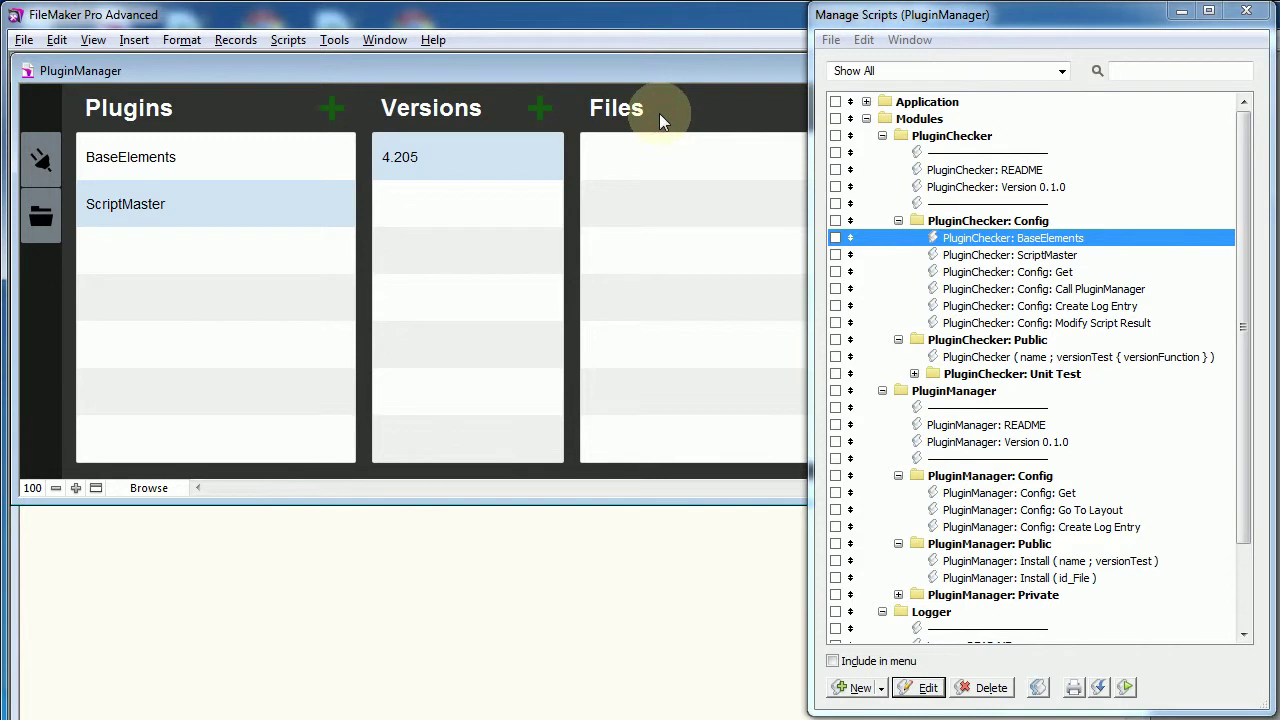
Run the PluginChecker: ScriptMaster script and close both script management windows to view the full log list.
{"action": "left_click", "coordinate": [1062, 256]}
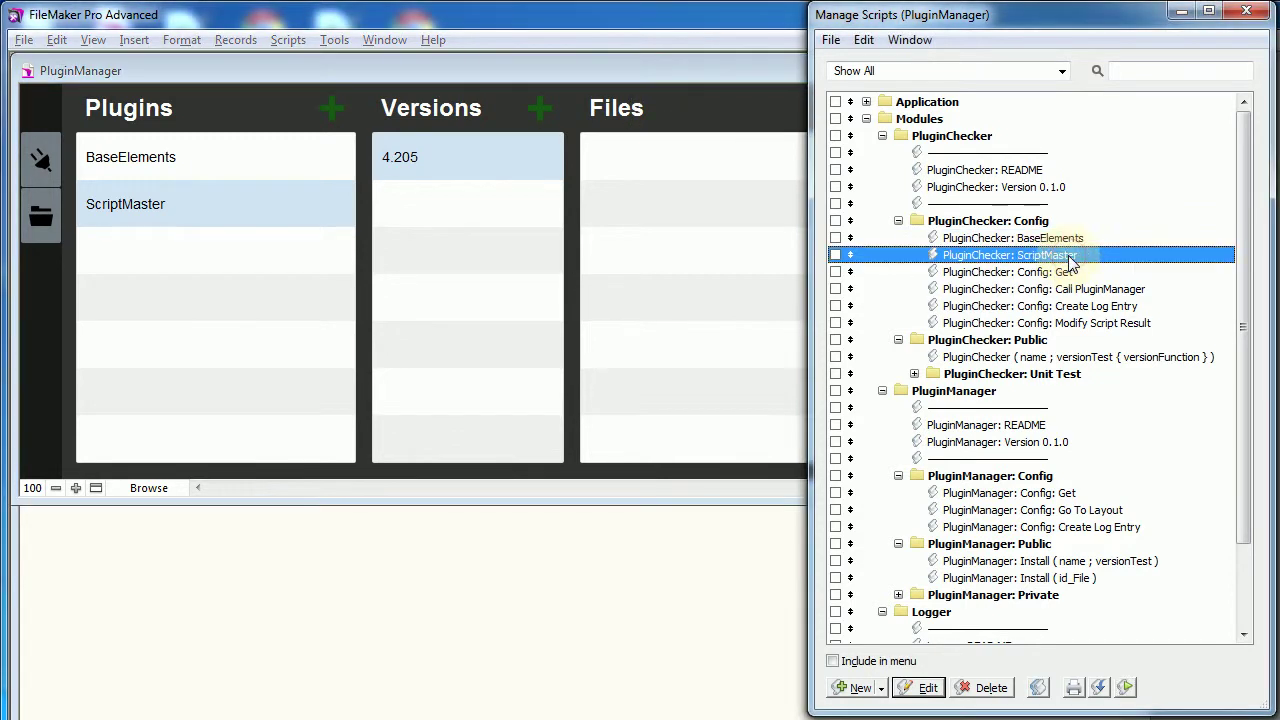
{"action": "left_click", "coordinate": [1127, 688]}
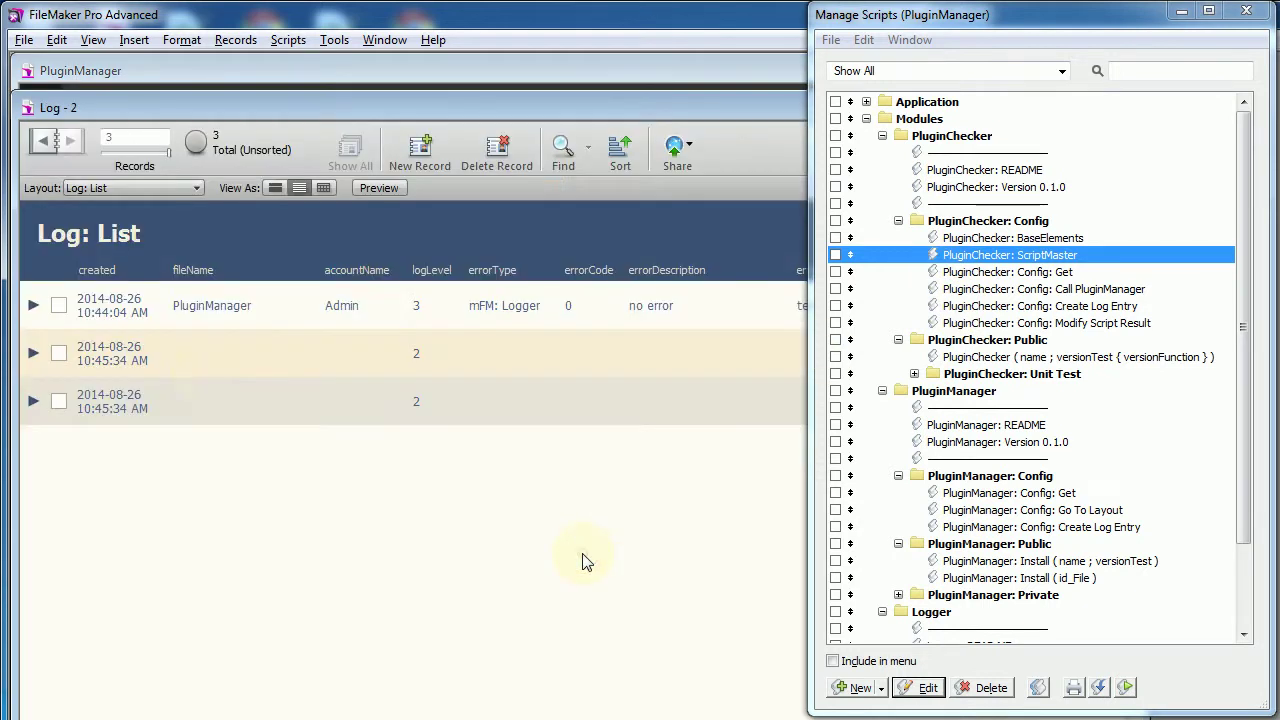
{"action": "left_click", "coordinate": [582, 554]}
{"action": "left_click", "coordinate": [1246, 10]}
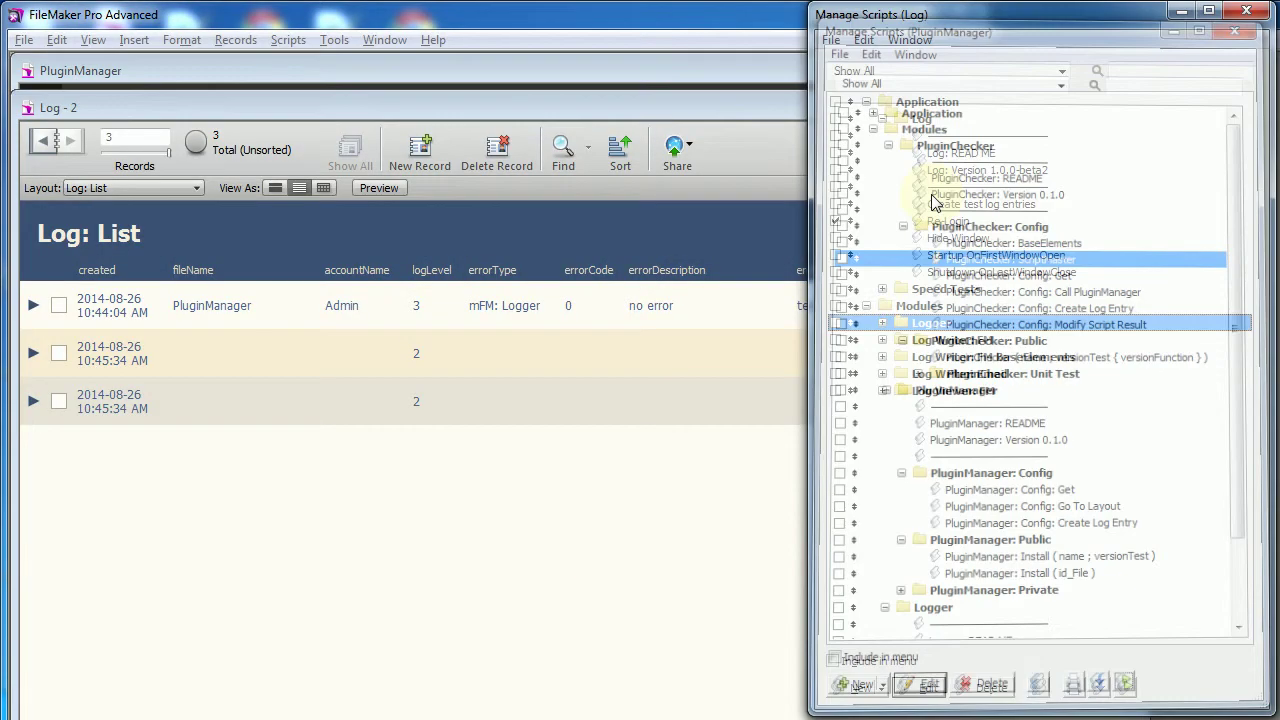
{"action": "left_click", "coordinate": [1246, 10]}
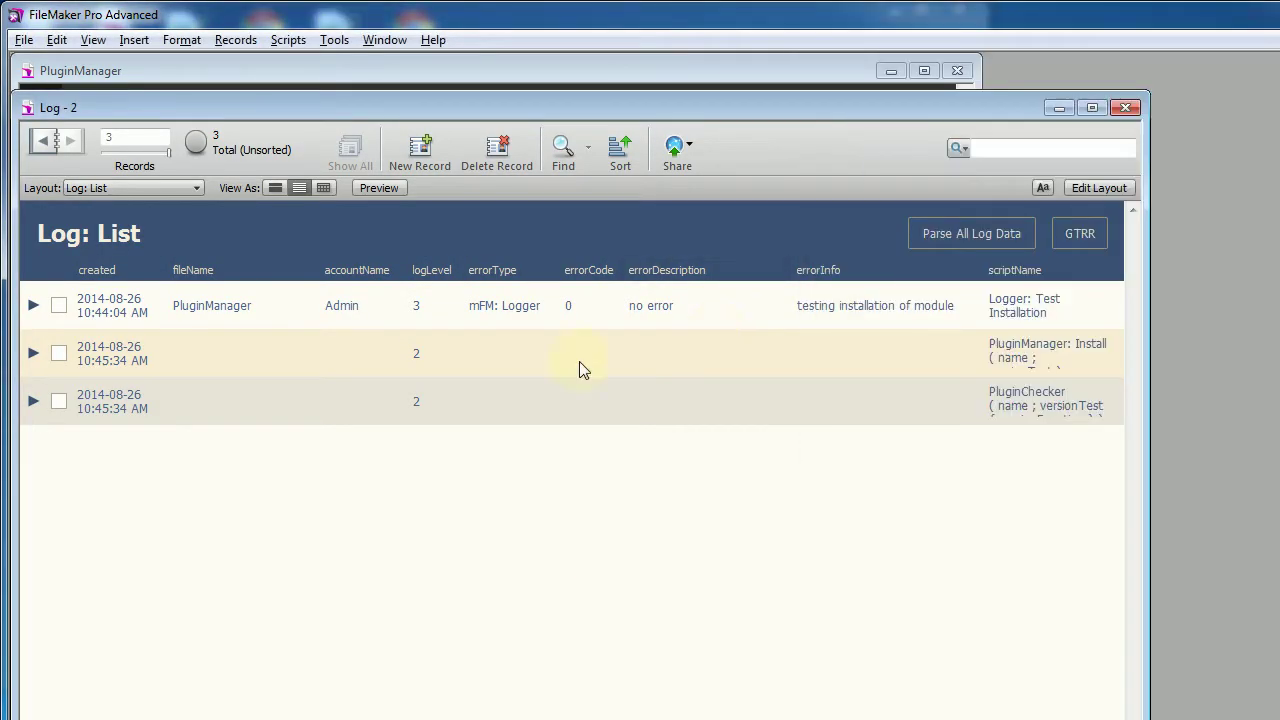
Open the second log entry, for the PluginManager: Install script, and examine its raw log data.
{"action": "left_click", "coordinate": [24, 364]}
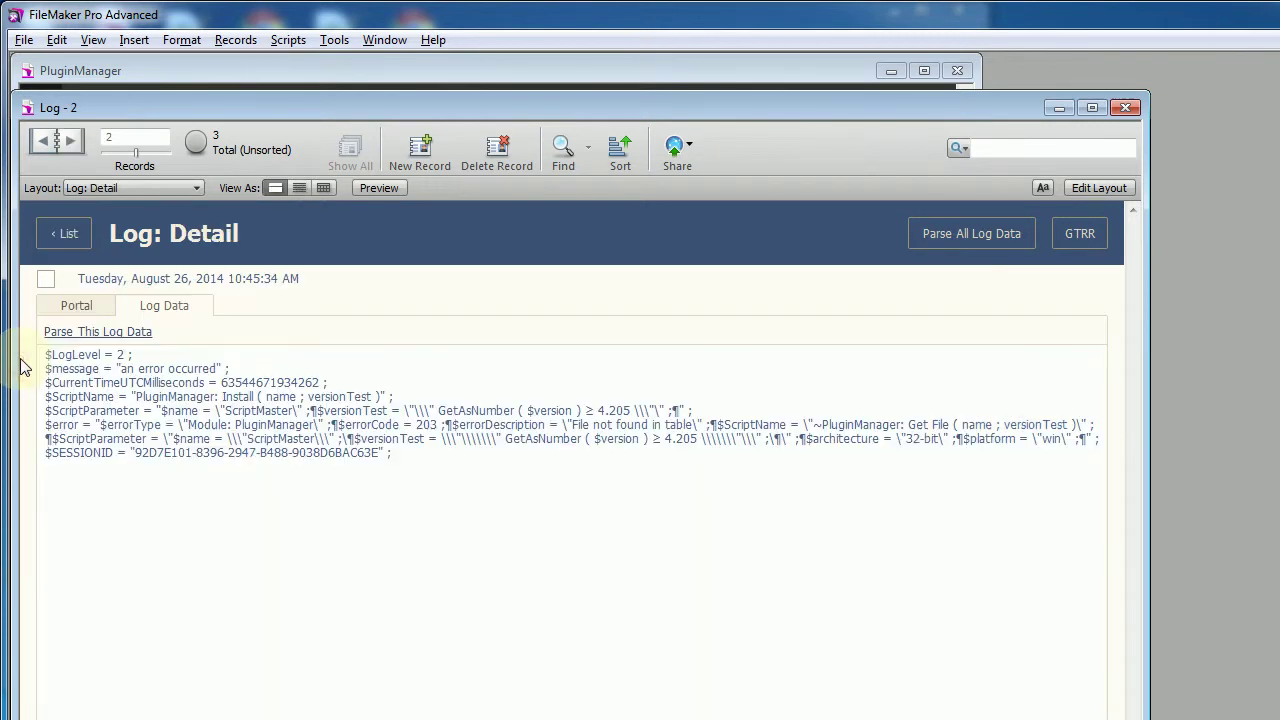
{"action": "left_click", "coordinate": [95, 400]}
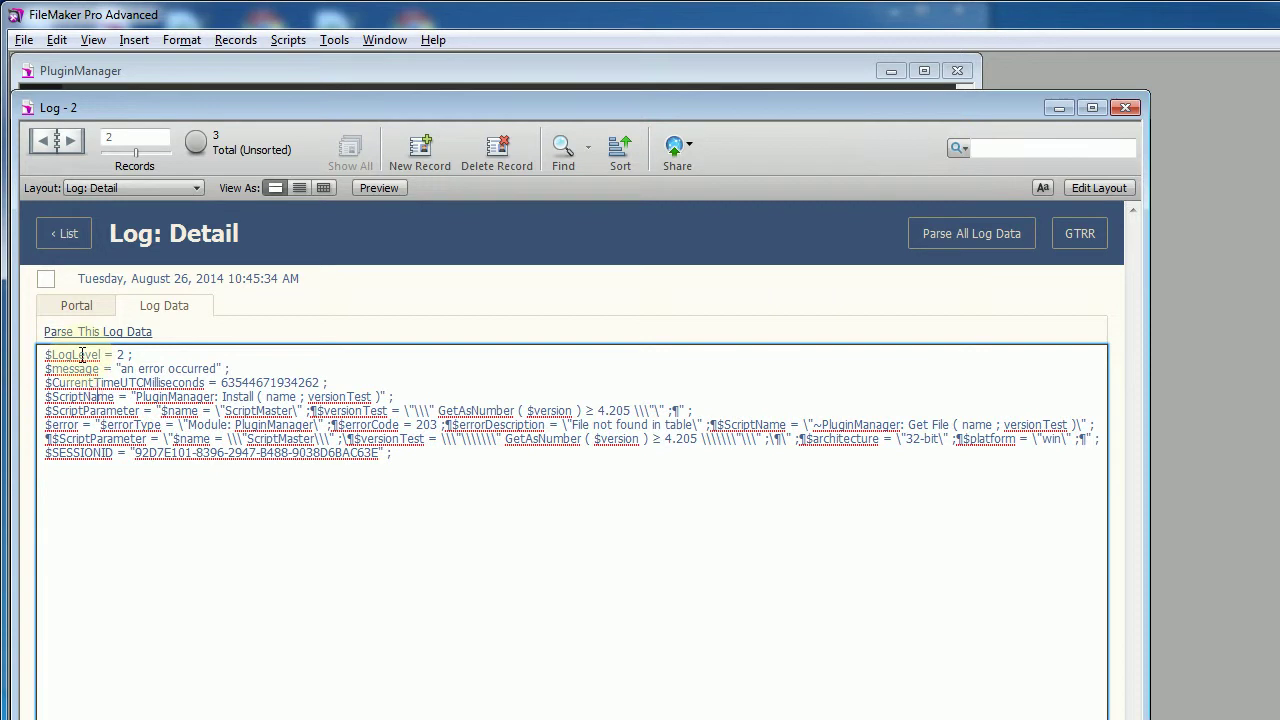
{"action": "left_click_drag", "start_coordinate": [46, 355], "coordinate": [265, 523]}
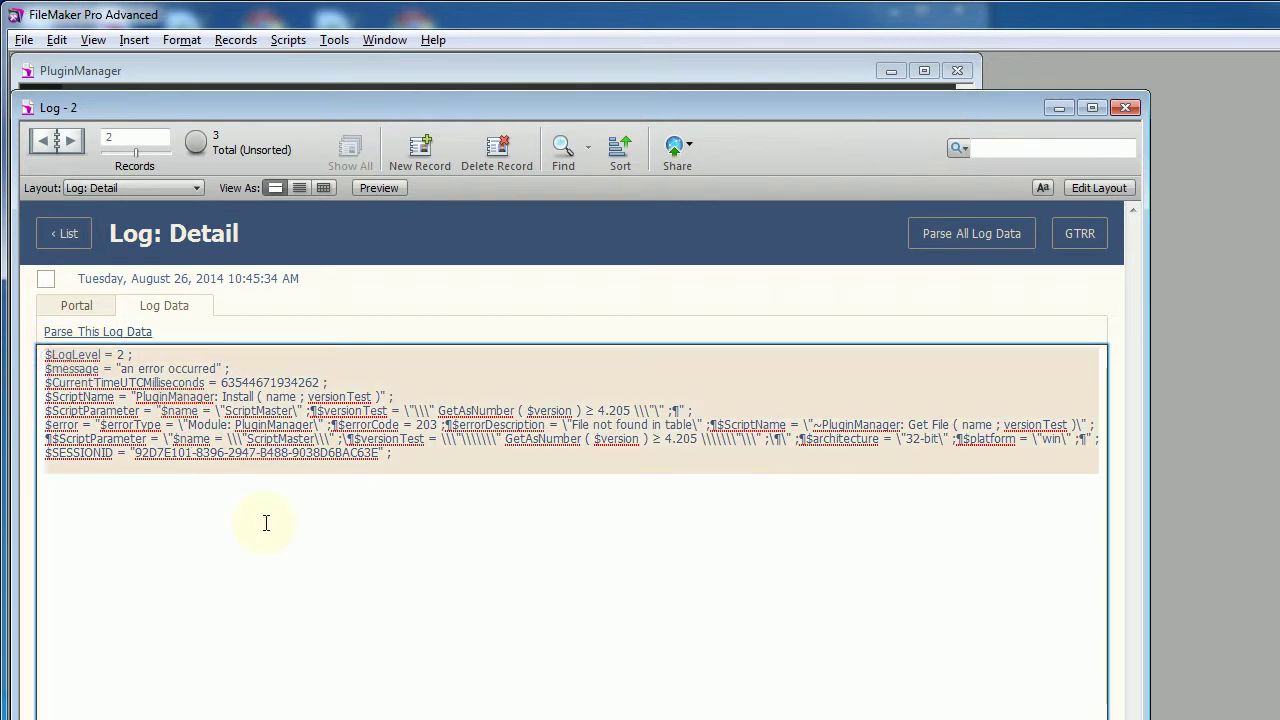
{"action": "left_click", "coordinate": [471, 280]}
Parse this entry's log data and examine the error details, highlighting the error description value.
{"action": "left_click", "coordinate": [106, 334]}
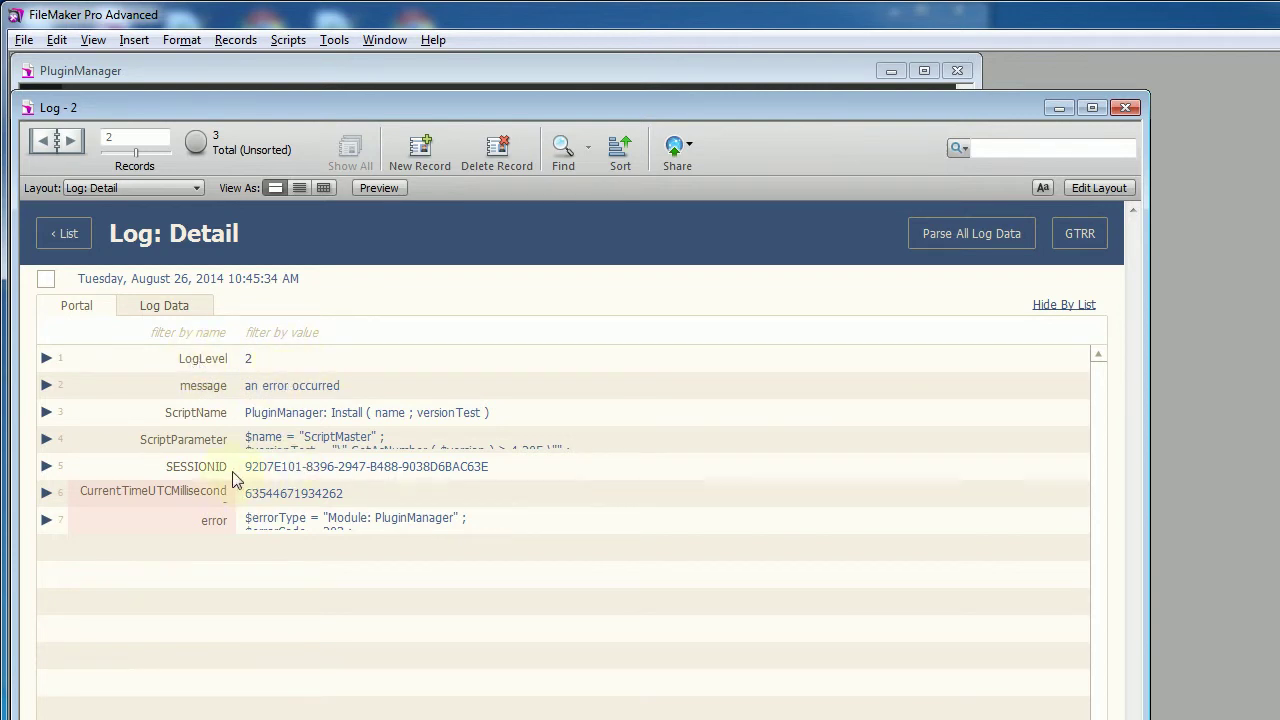
{"action": "left_click", "coordinate": [320, 520]}
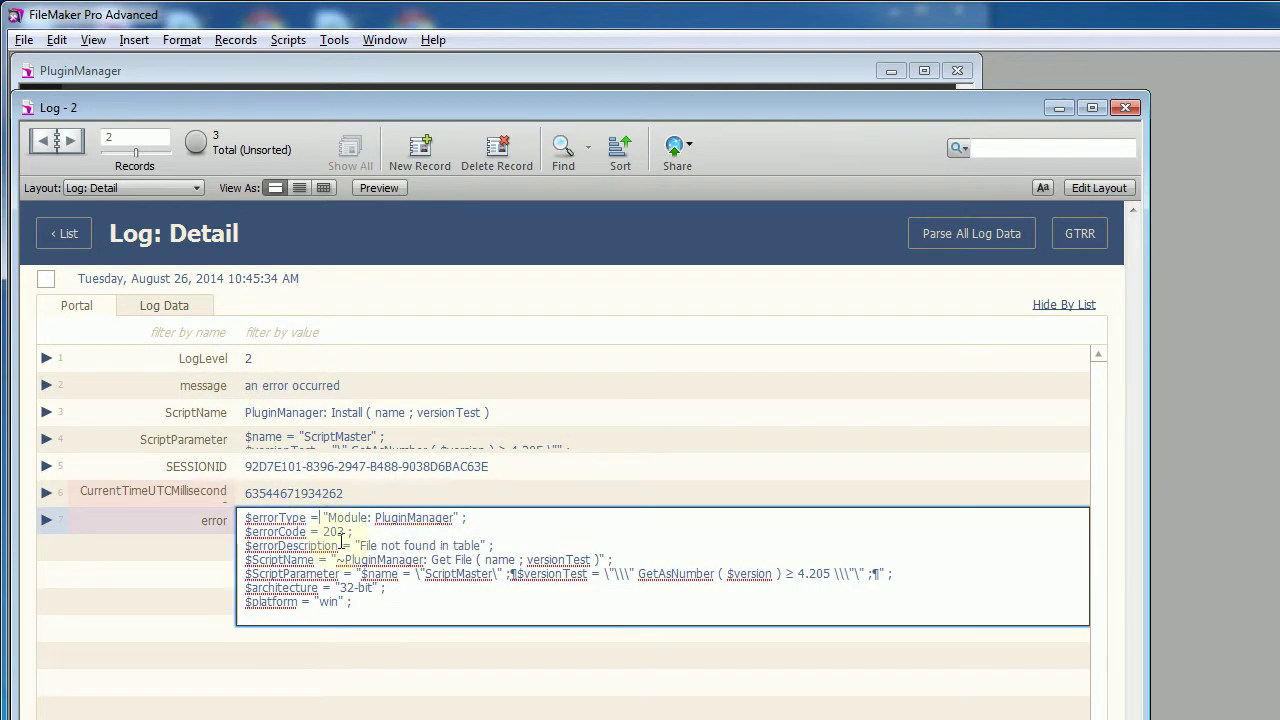
{"action": "left_click_drag", "start_coordinate": [356, 546], "coordinate": [519, 546]}
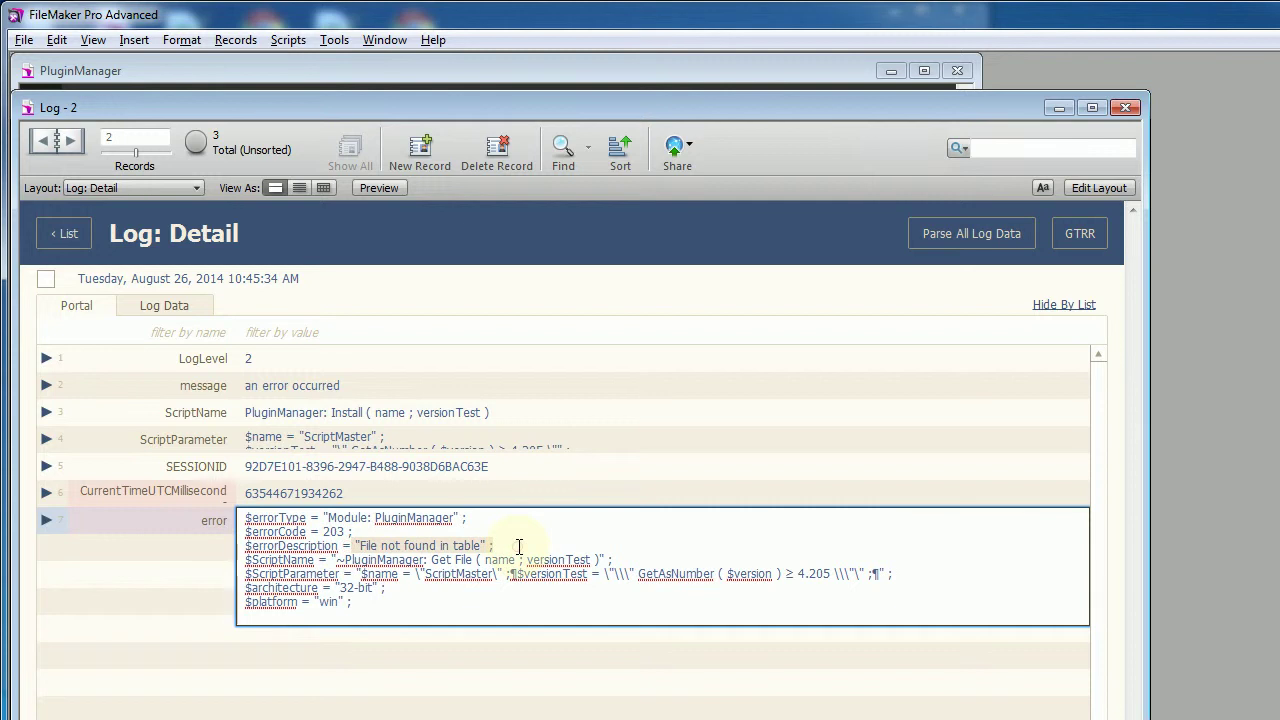
Return from the entry's detail to the log list and select the PluginChecker entry.
{"action": "left_click", "coordinate": [565, 241]}
{"action": "left_click", "coordinate": [66, 234]}
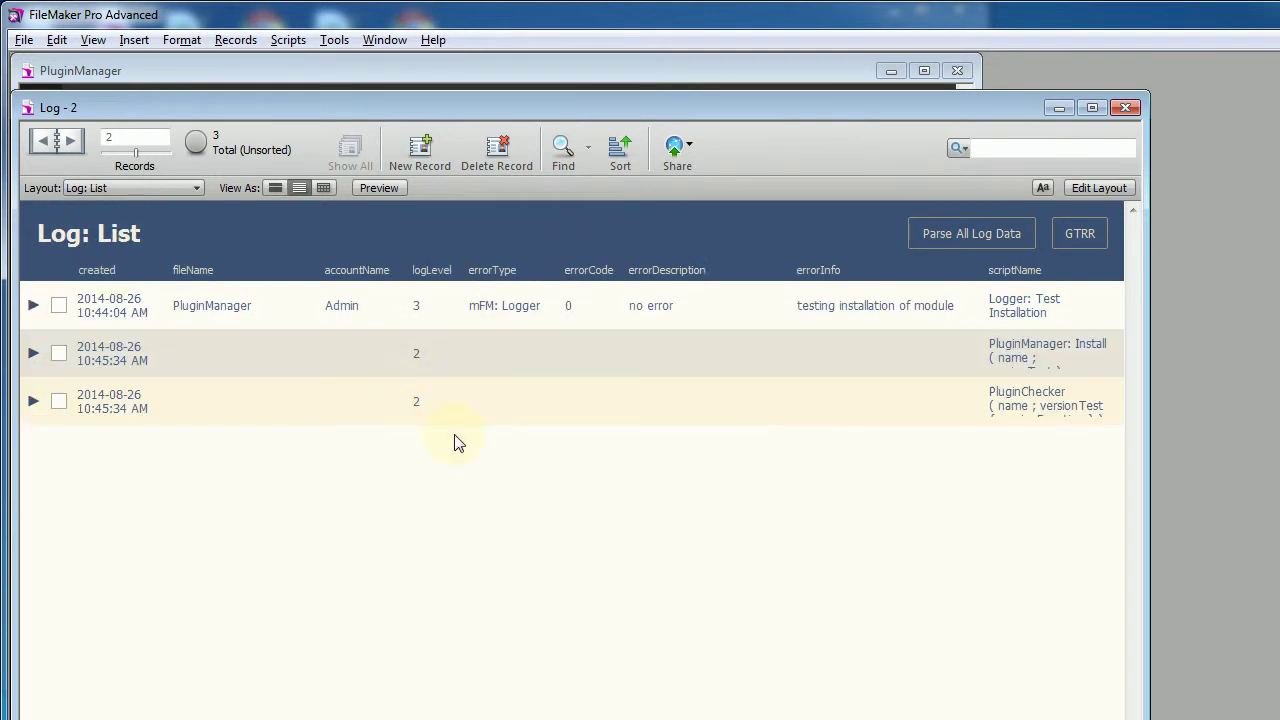
{"action": "left_click", "coordinate": [577, 395]}
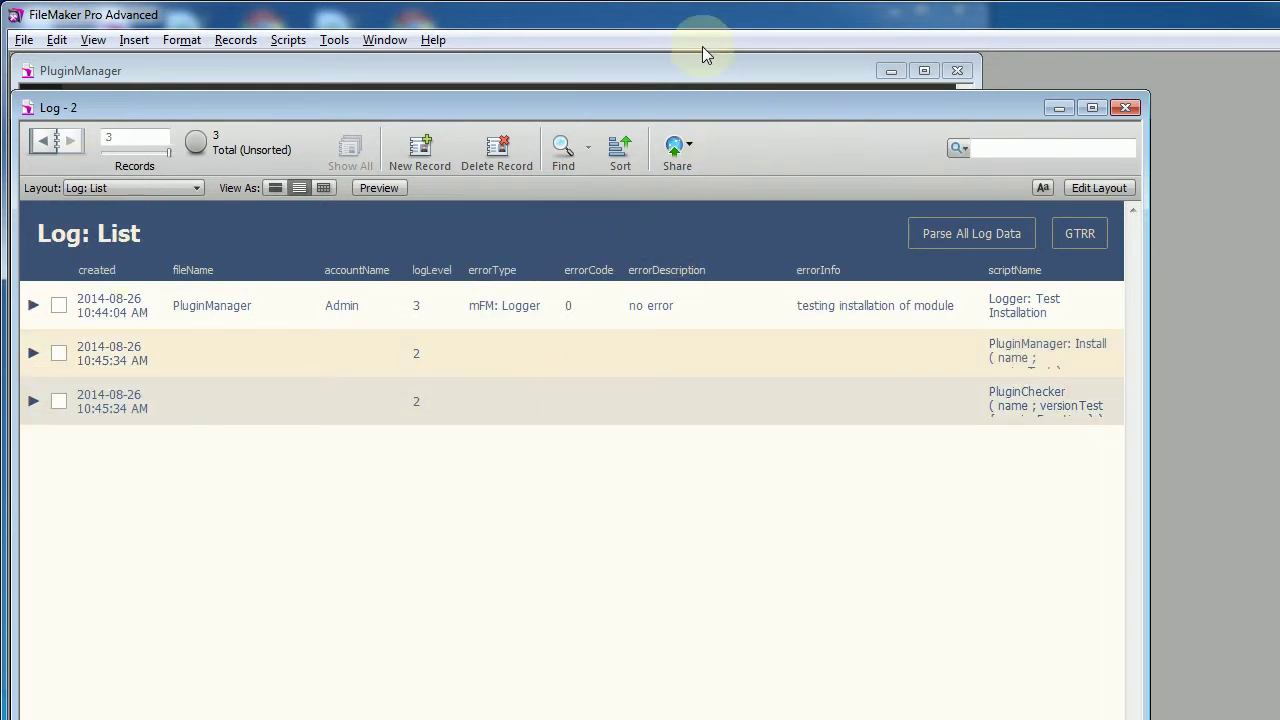
Add 360Works_ScriptMaster.fmx from the demo folder as a win 32-bit file to ScriptMaster version 4.205 in PluginManager.
{"action": "left_click", "coordinate": [715, 73]}
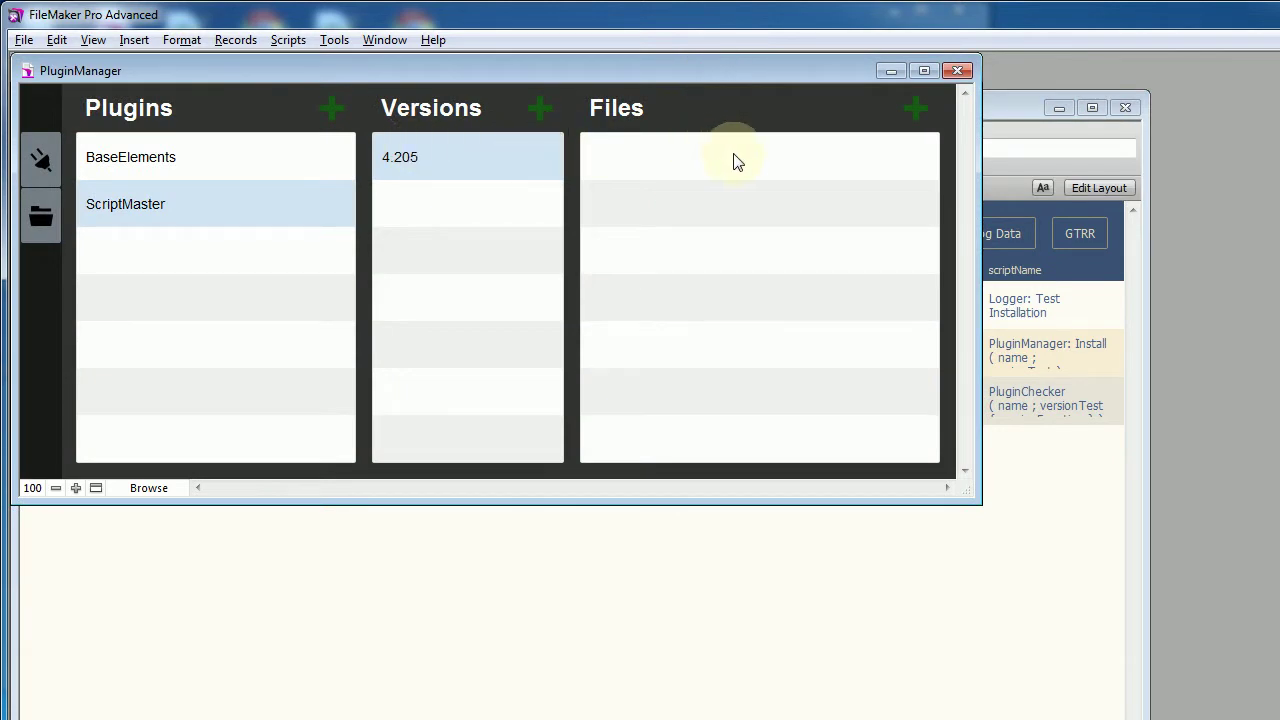
{"action": "left_click", "coordinate": [915, 108]}
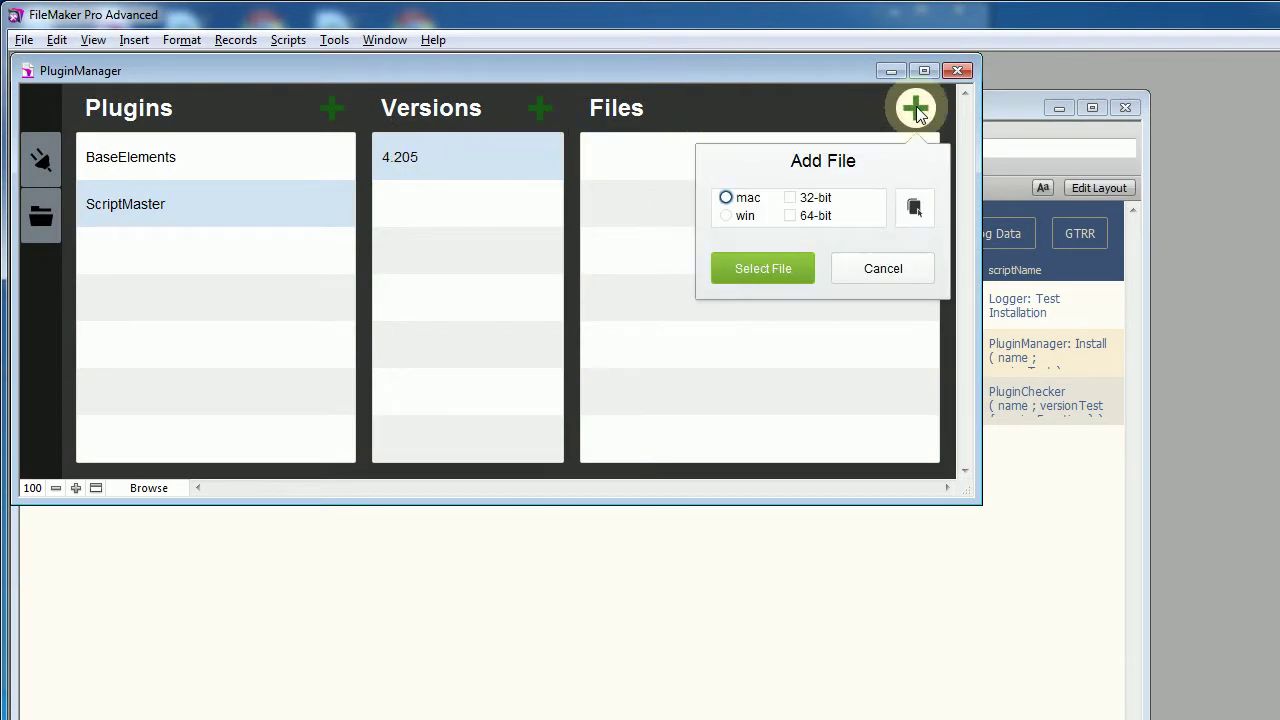
{"action": "left_click", "coordinate": [914, 207]}
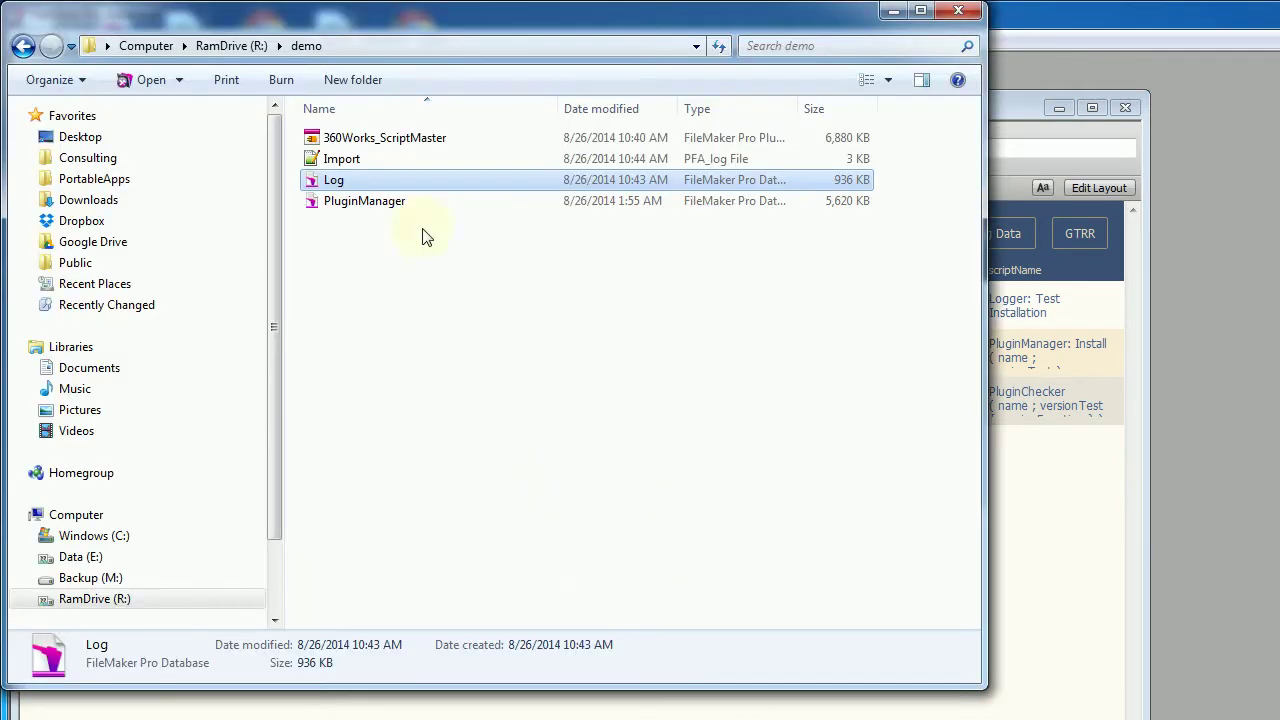
{"action": "left_click_drag", "start_coordinate": [370, 145], "coordinate": [914, 208]}
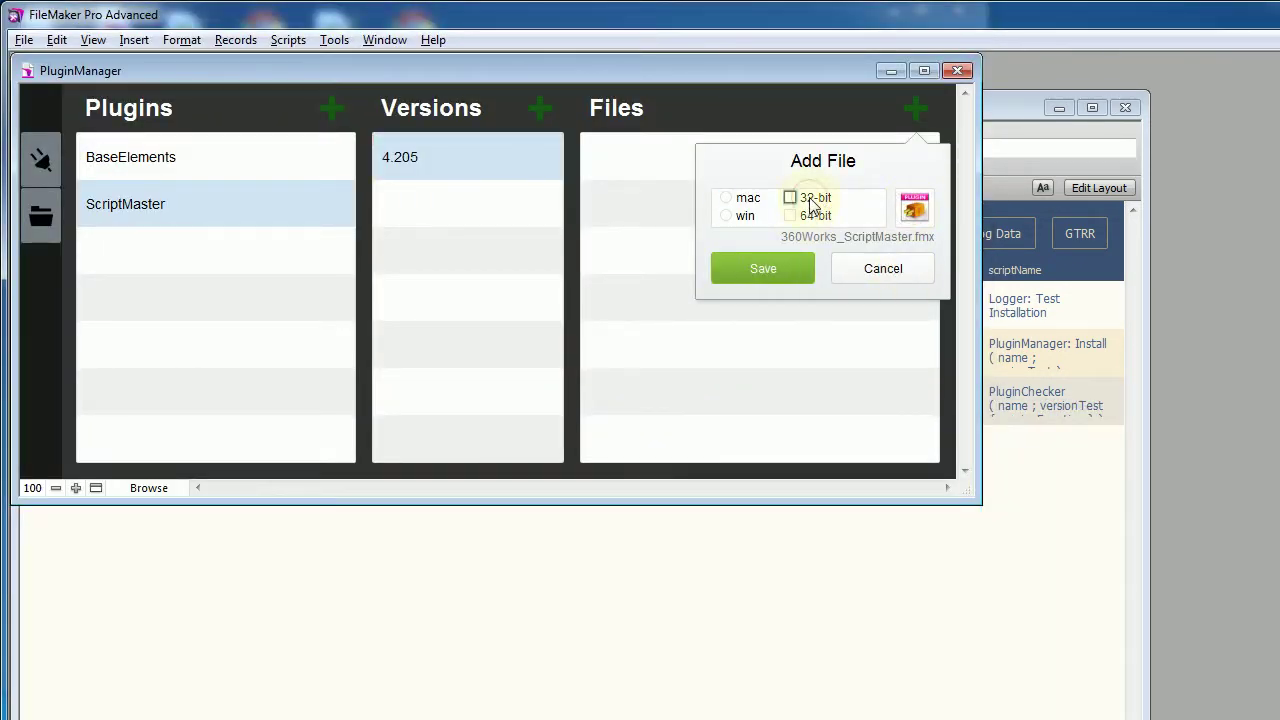
{"action": "left_click", "coordinate": [812, 203]}
{"action": "left_click", "coordinate": [730, 216]}
{"action": "left_click", "coordinate": [775, 270]}
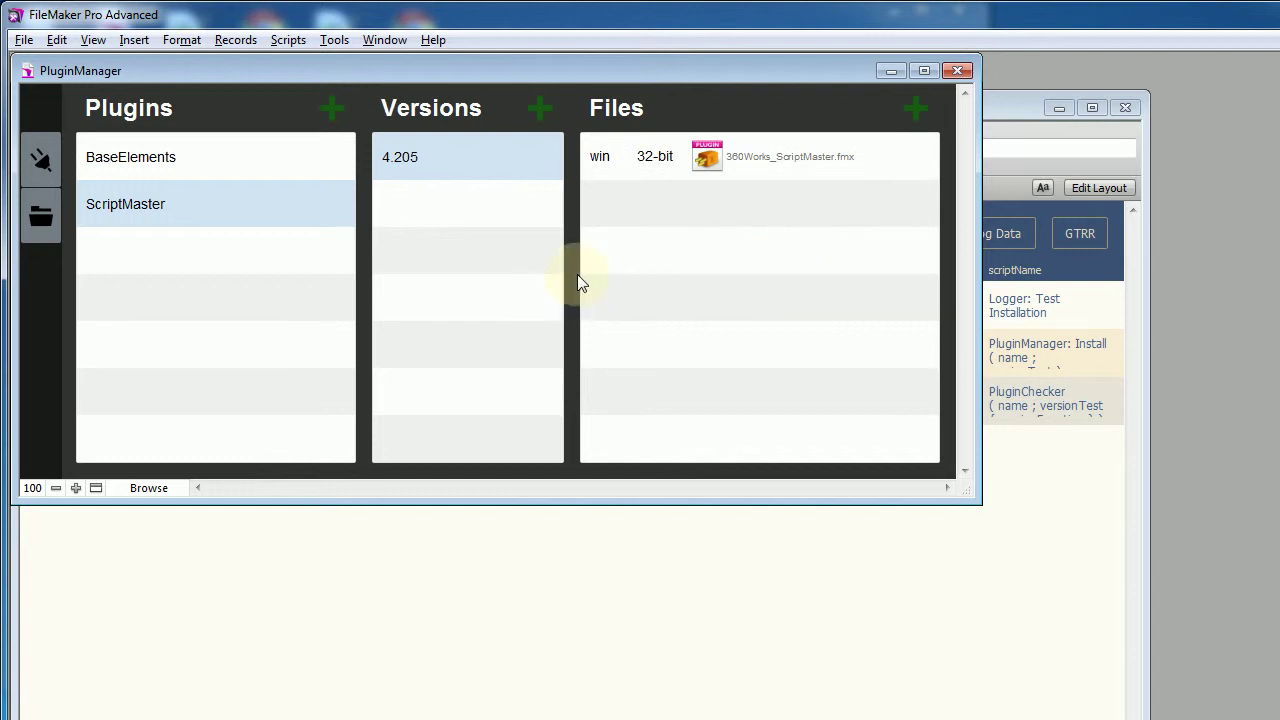
Run the PluginChecker: ScriptMaster script again and close the script management window to view the log list.
{"action": "key", "text": "ctrl+shift+s"}
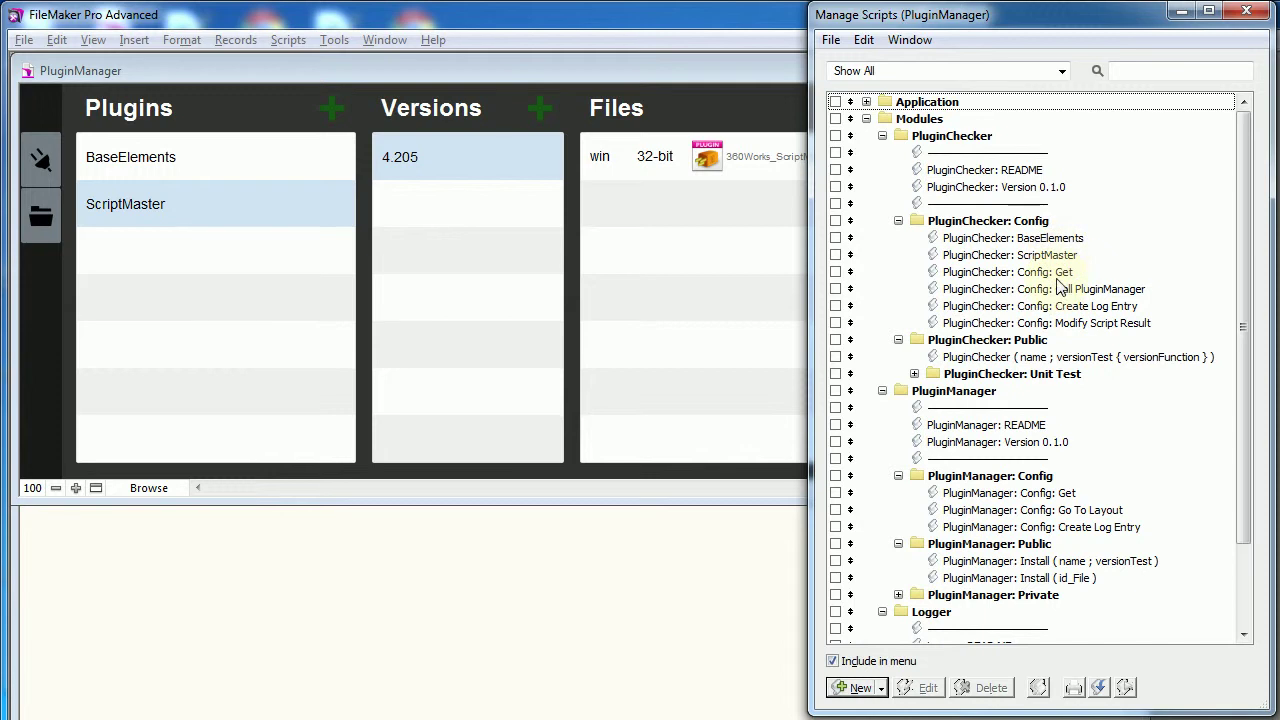
{"action": "left_click", "coordinate": [1062, 255]}
{"action": "left_click", "coordinate": [1125, 688]}
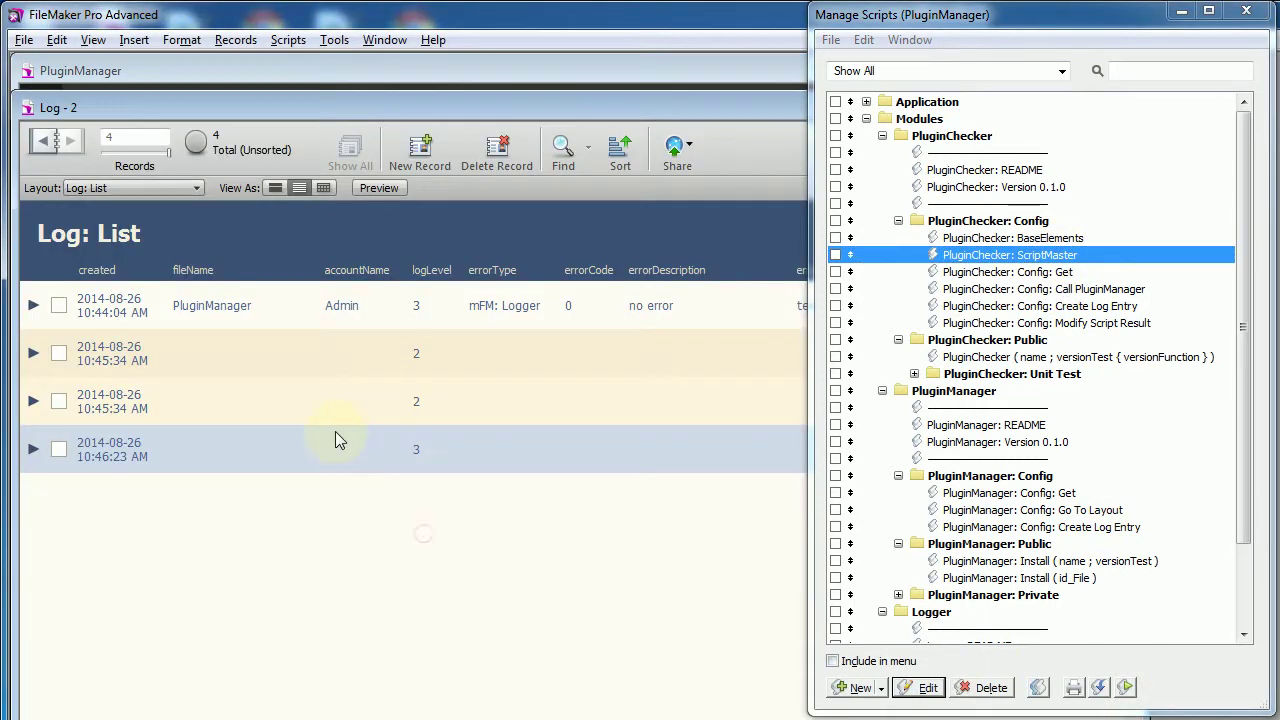
{"action": "left_click", "coordinate": [1243, 13]}
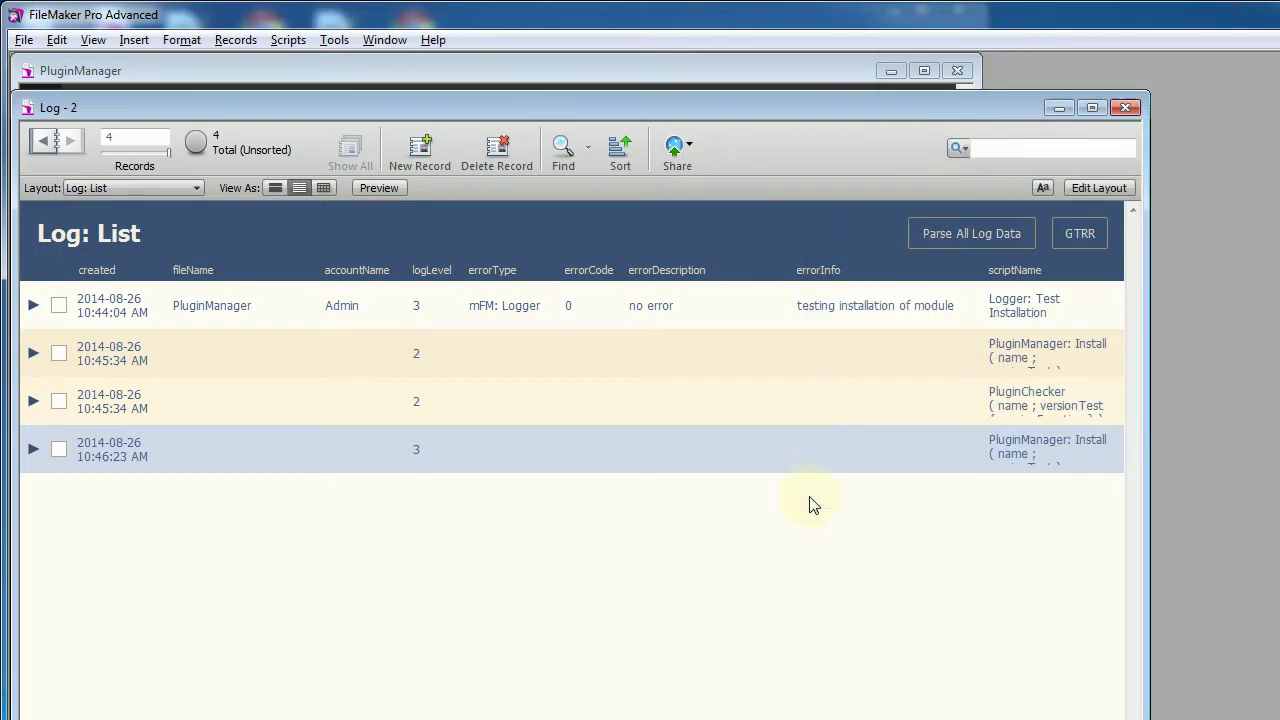
Check the log level of the newest PluginManager: Install entry and open its raw log data.
{"action": "left_click", "coordinate": [734, 308]}
{"action": "left_click", "coordinate": [452, 453]}
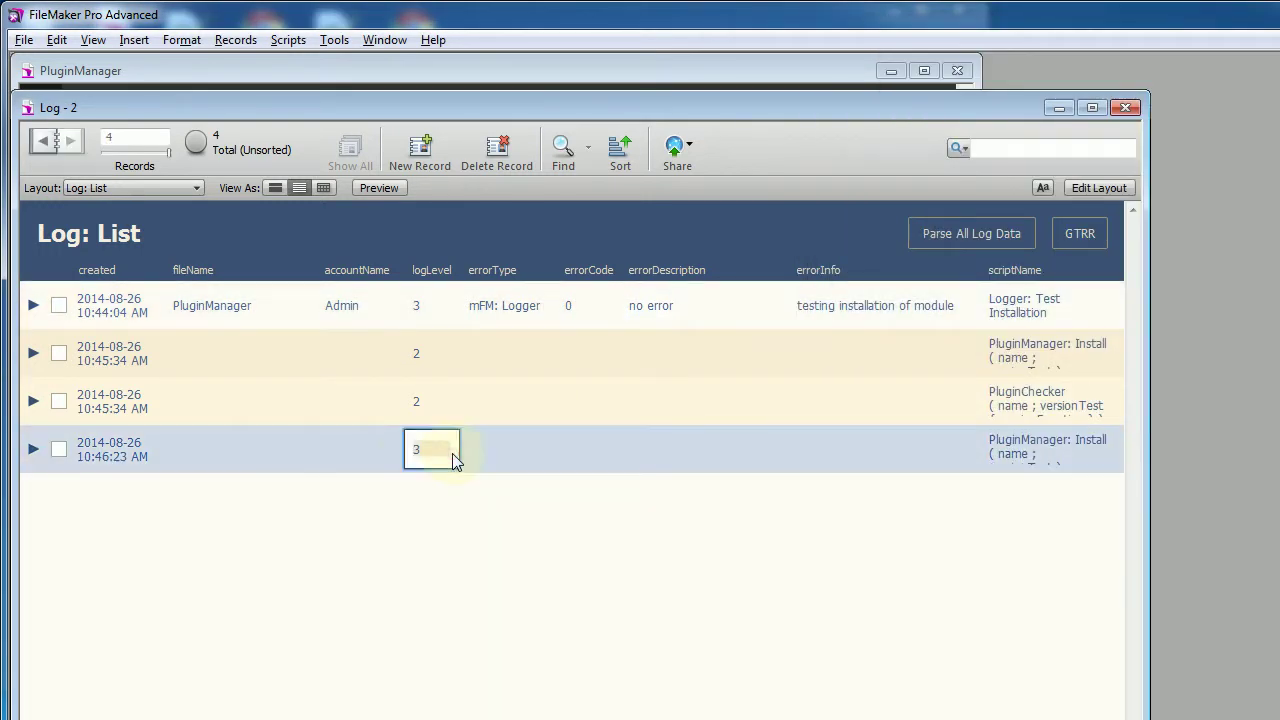
{"action": "left_click", "coordinate": [31, 452]}
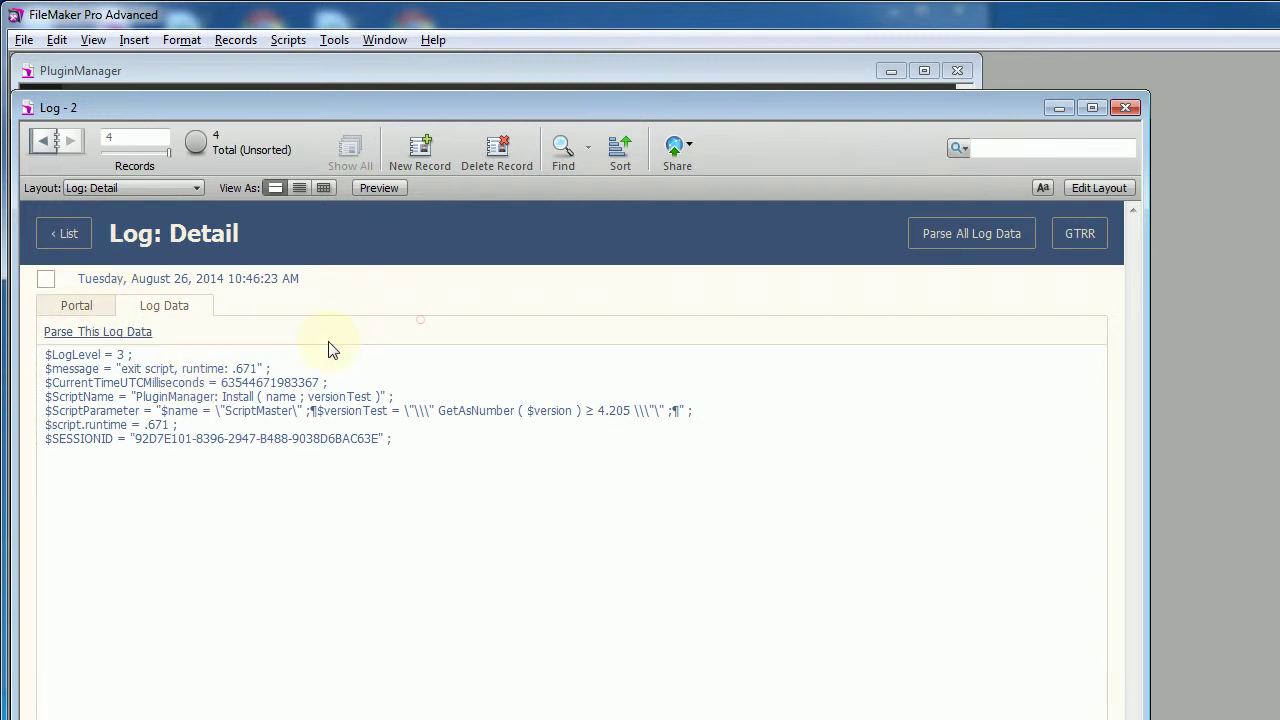
Examine the script name, parameter, runtime and message lines in this entry's log data and return to the log list.
{"action": "left_click", "coordinate": [218, 404]}
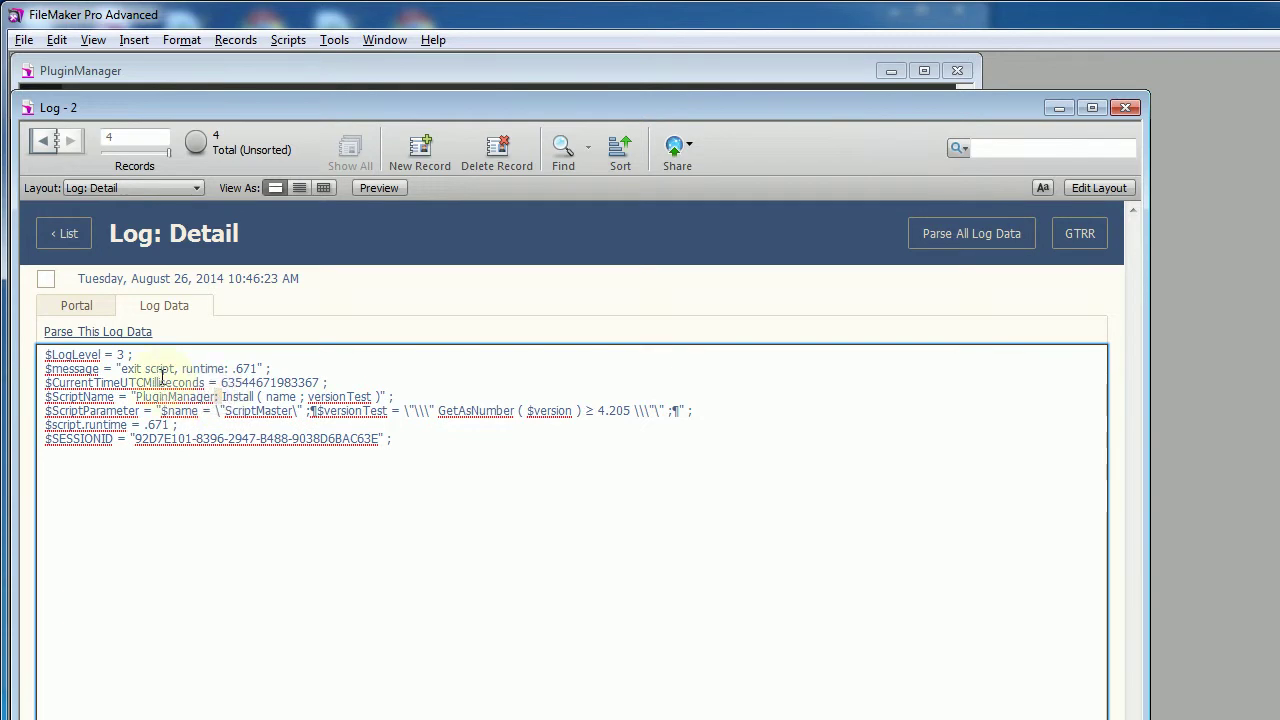
{"action": "triple_click", "coordinate": [178, 398]}
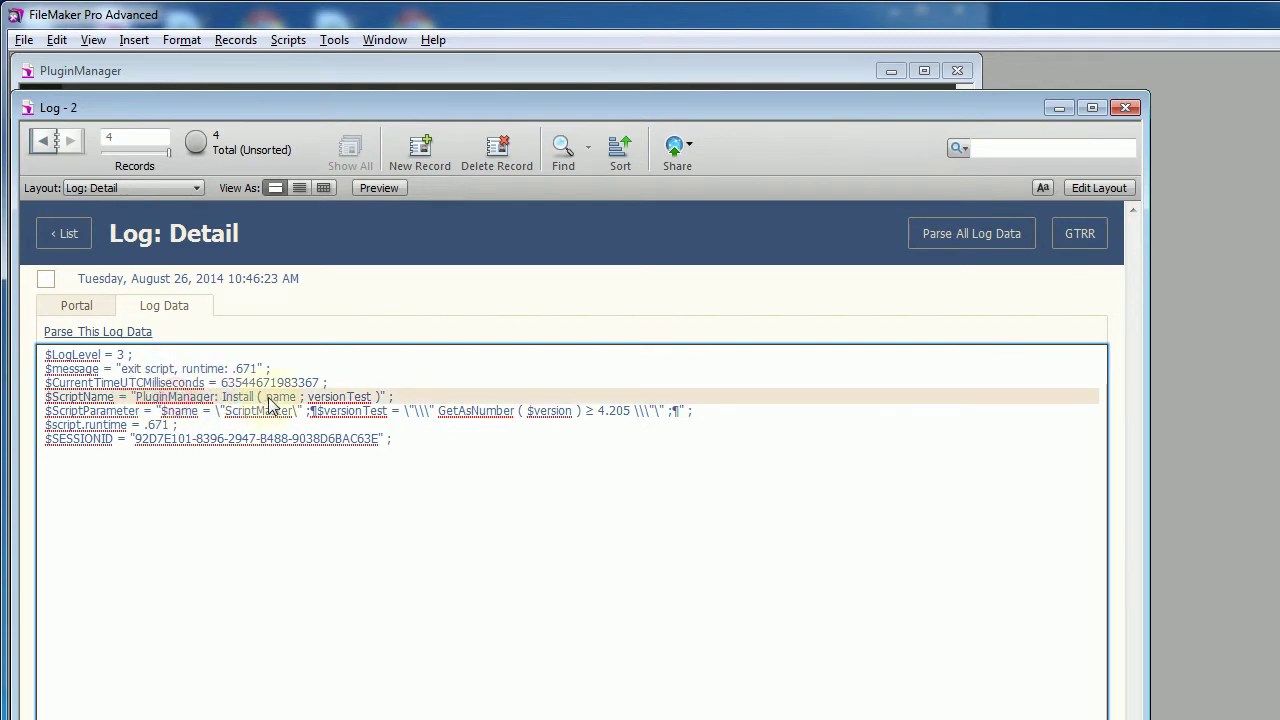
{"action": "left_click", "coordinate": [140, 425]}
{"action": "left_click_drag", "start_coordinate": [45, 430], "coordinate": [43, 396]}
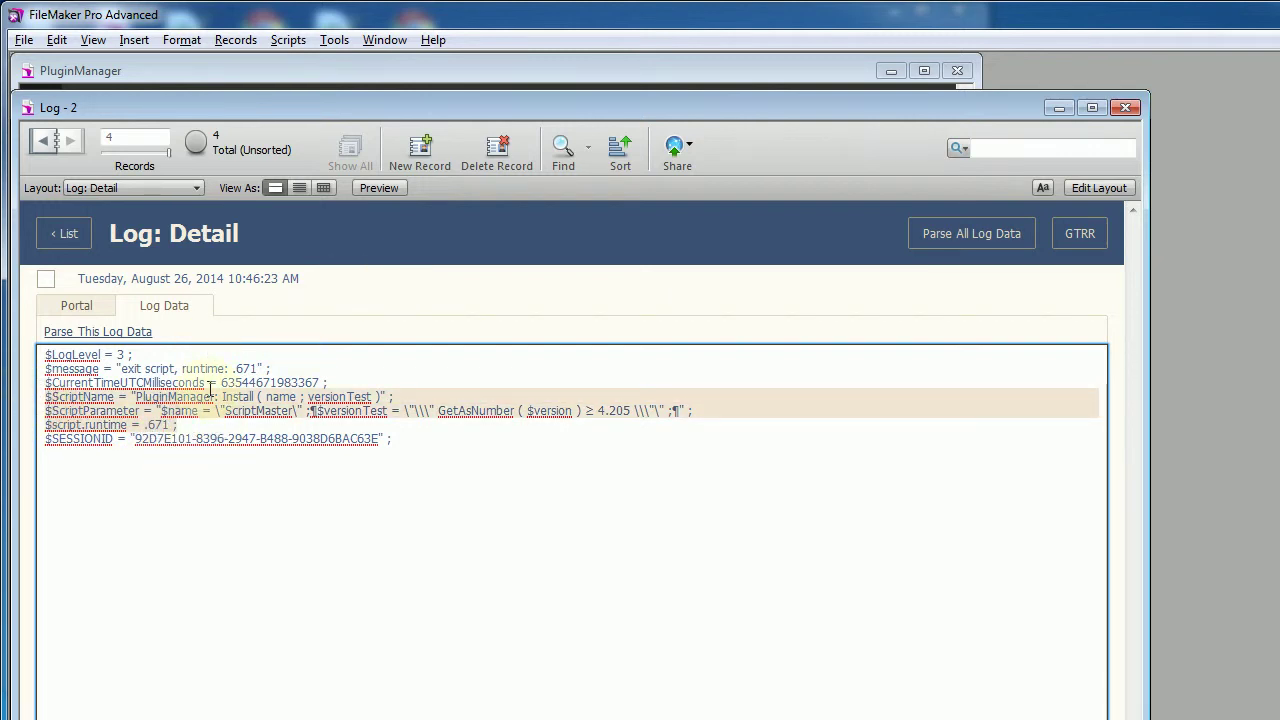
{"action": "left_click", "coordinate": [163, 368]}
{"action": "triple_click", "coordinate": [163, 368]}
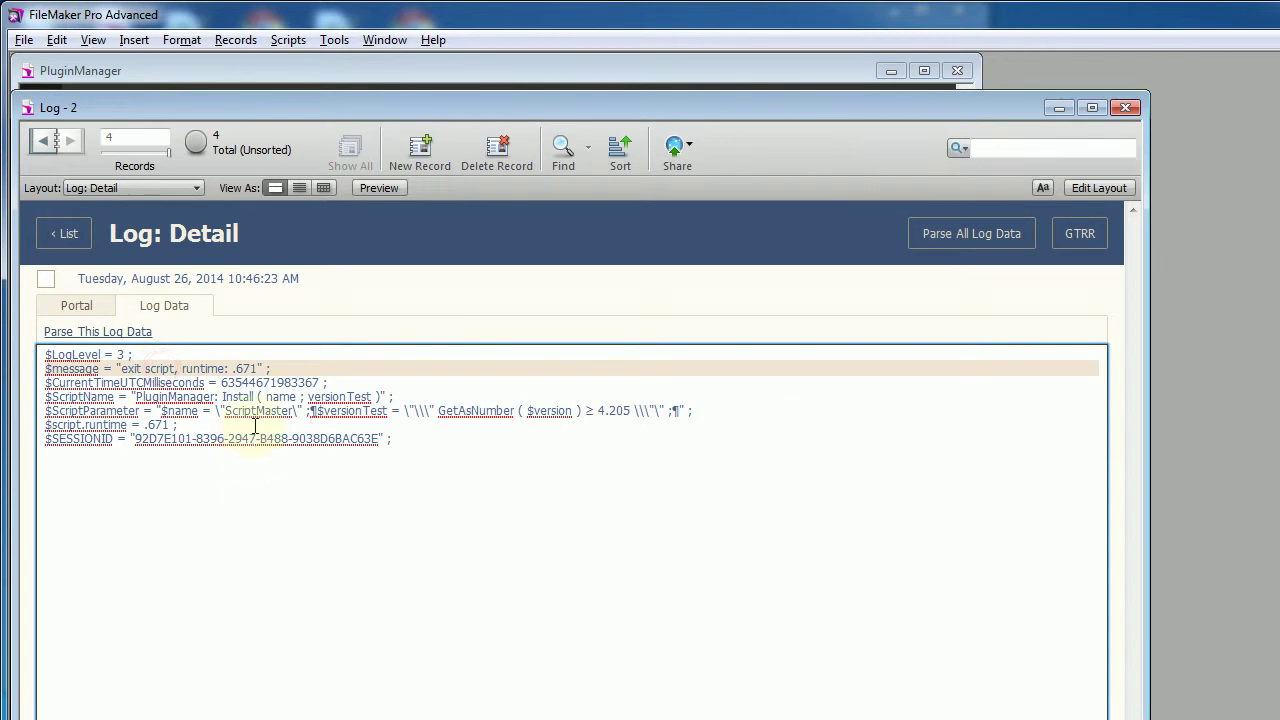
{"action": "left_click", "coordinate": [64, 233]}
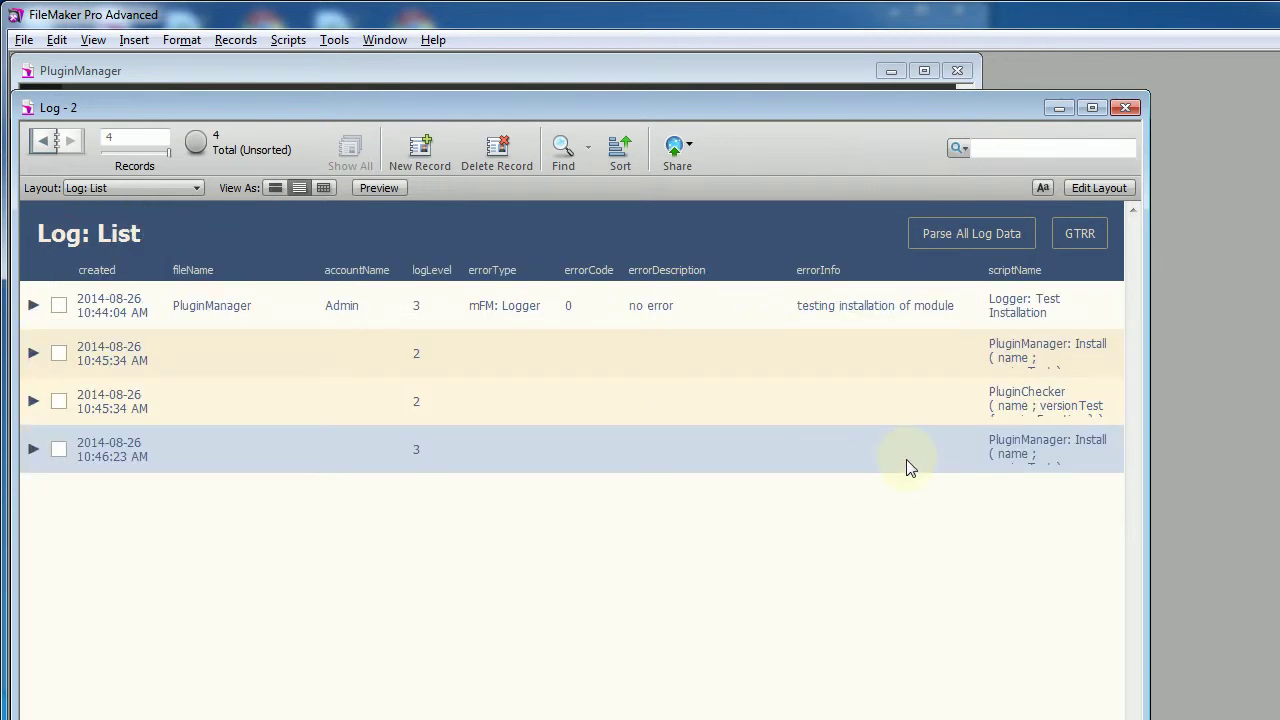
Reopen the newest entry, examine the plugin name and version requirement in its script parameter, and return to the log list.
{"action": "left_click", "coordinate": [1027, 449]}
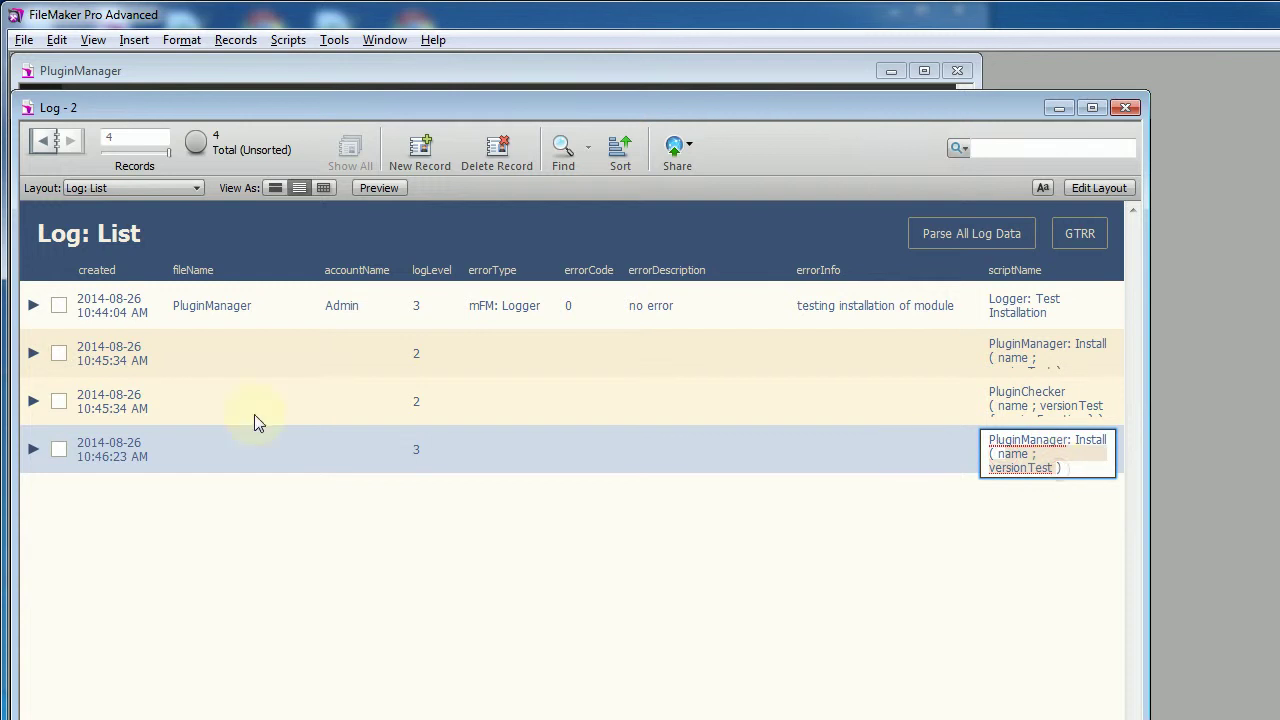
{"action": "left_click", "coordinate": [30, 449]}
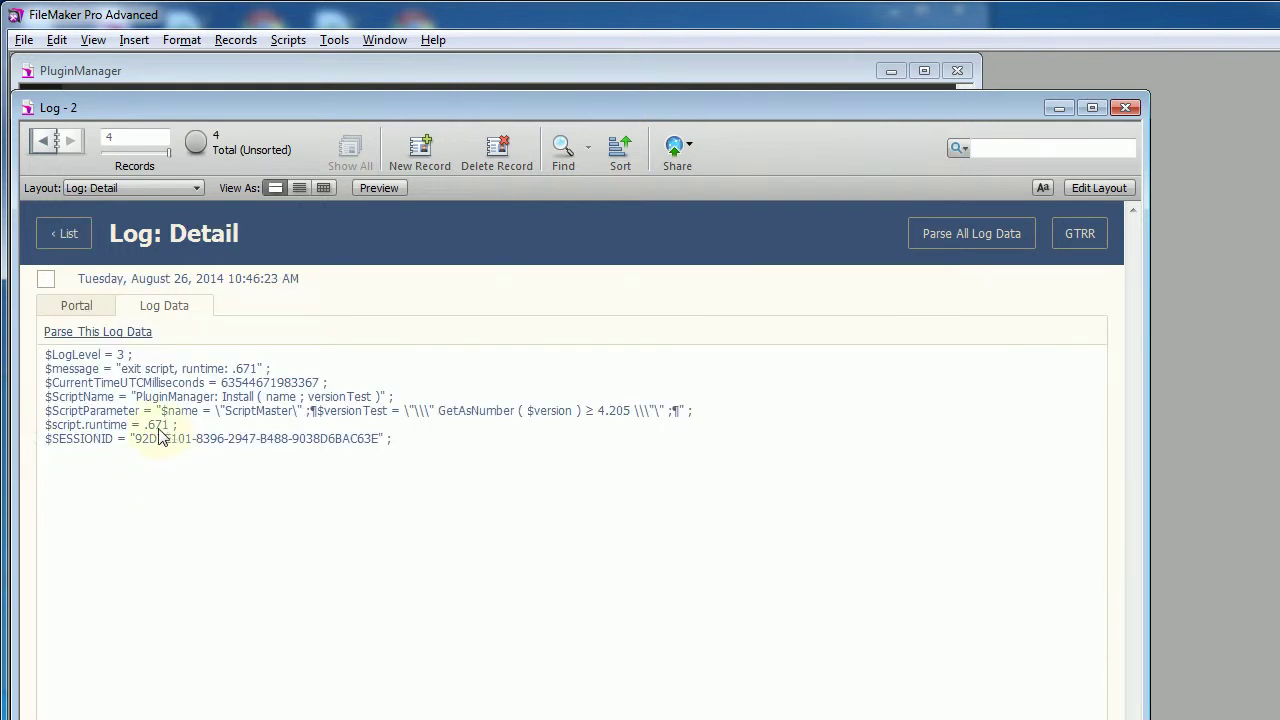
{"action": "left_click", "coordinate": [222, 418]}
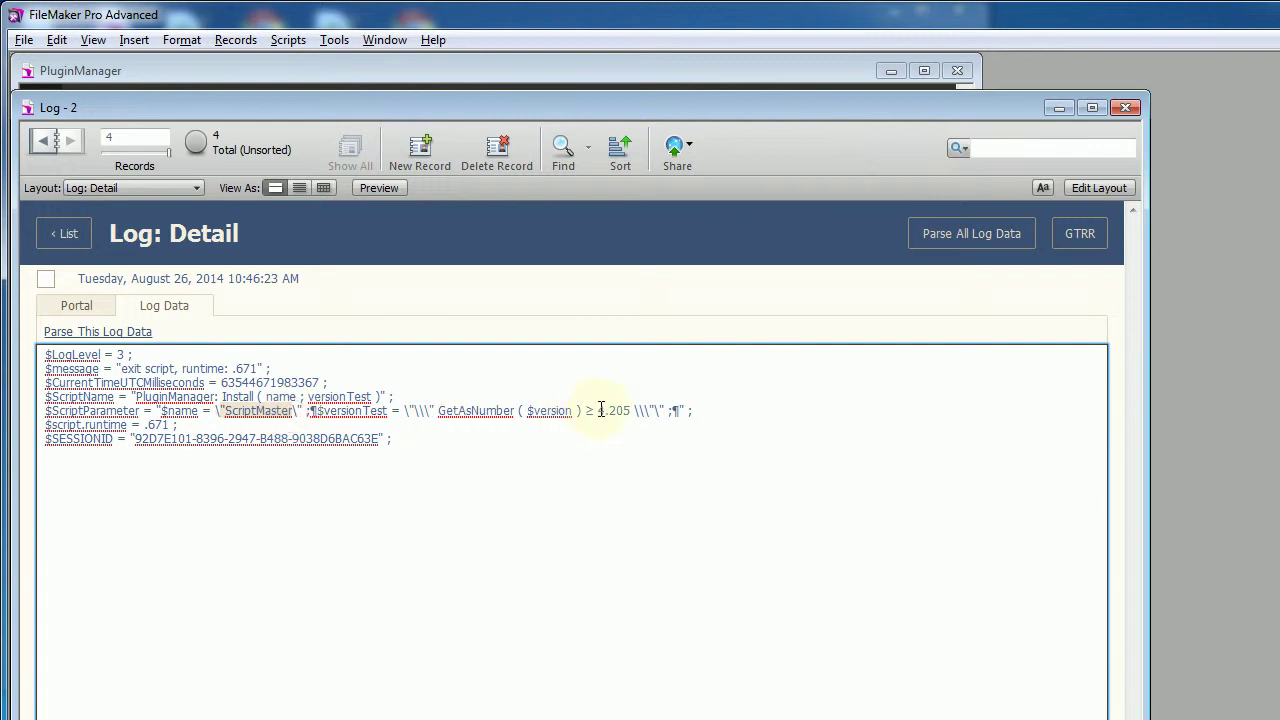
{"action": "left_click_drag", "start_coordinate": [601, 410], "coordinate": [631, 411]}
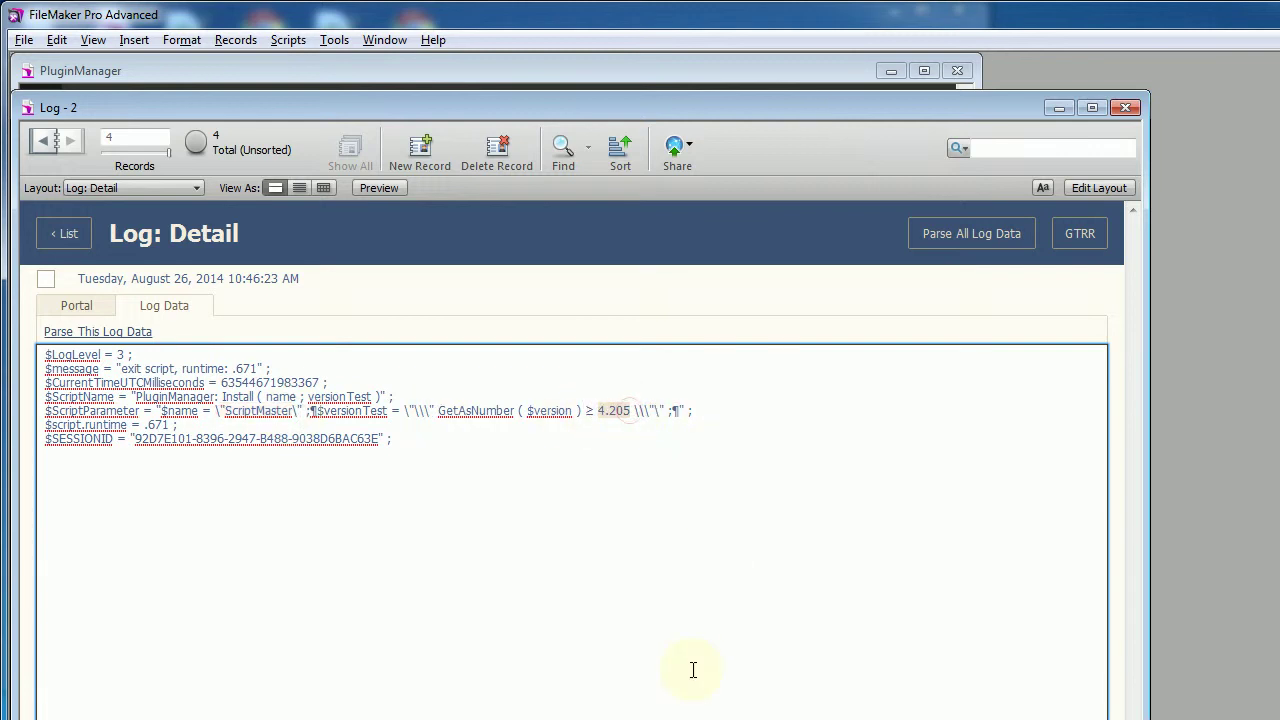
{"action": "left_click", "coordinate": [611, 239]}
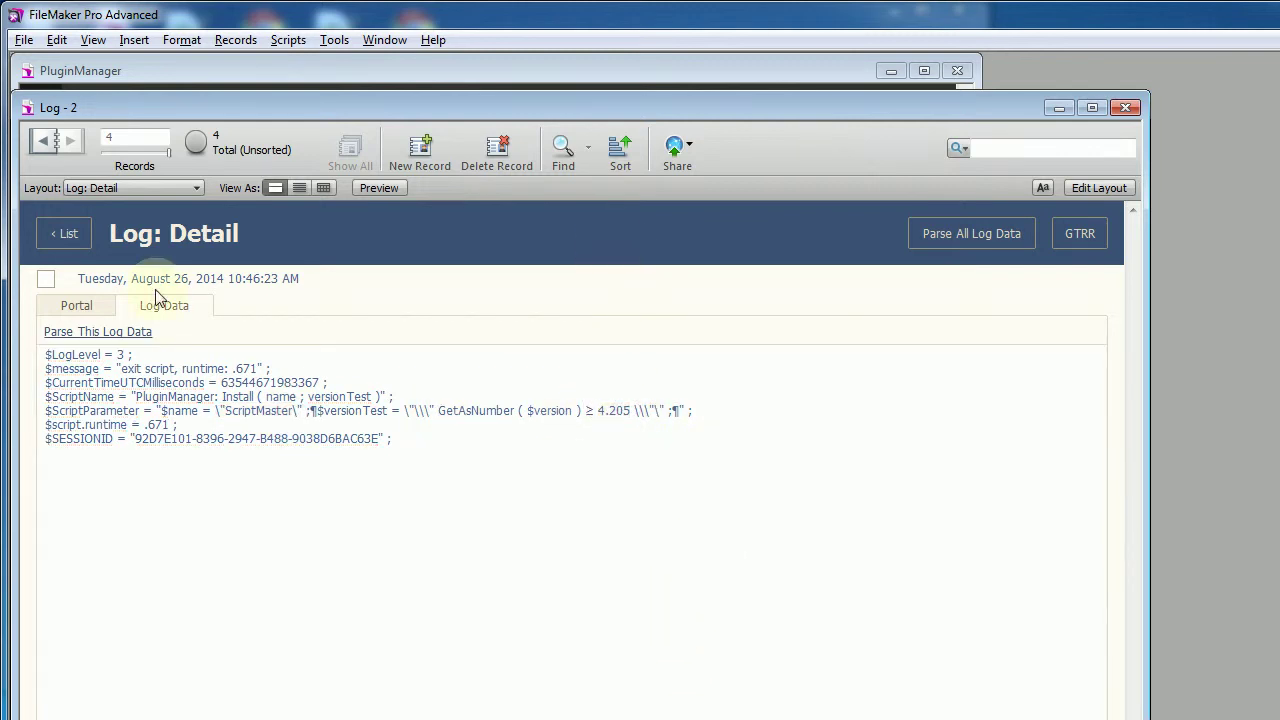
{"action": "left_click", "coordinate": [66, 233]}
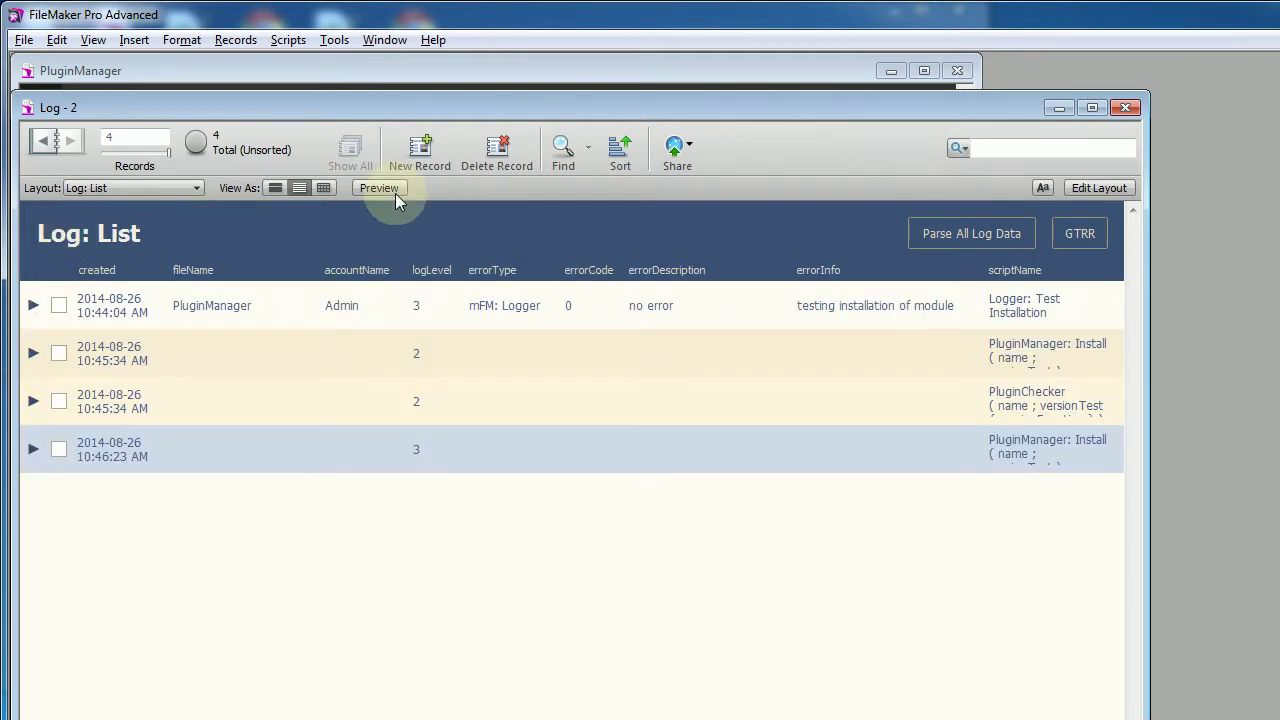
Permanently delete all records from the log.
{"action": "left_click", "coordinate": [236, 40]}
{"action": "left_click", "coordinate": [320, 132]}
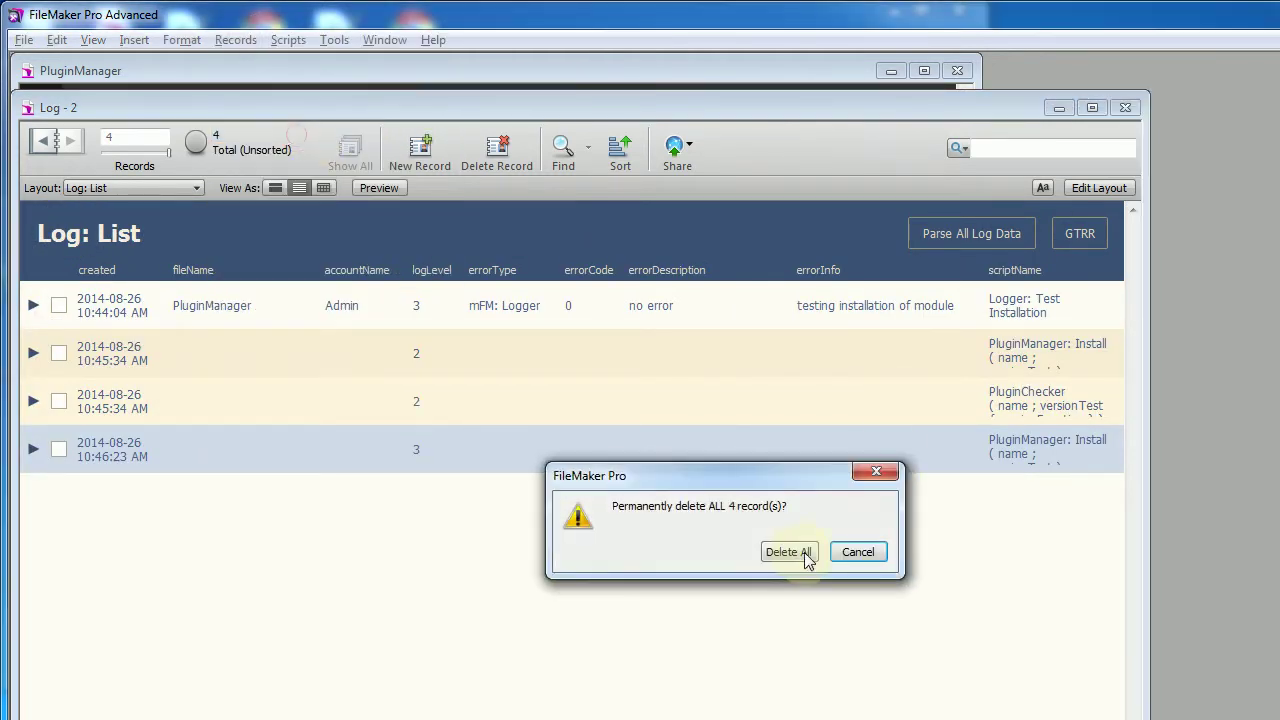
{"action": "left_click", "coordinate": [789, 552]}
Delete the win 32-bit 360Works_ScriptMaster.fmx file from ScriptMaster version 4.205 in PluginManager.
{"action": "left_click", "coordinate": [634, 72]}
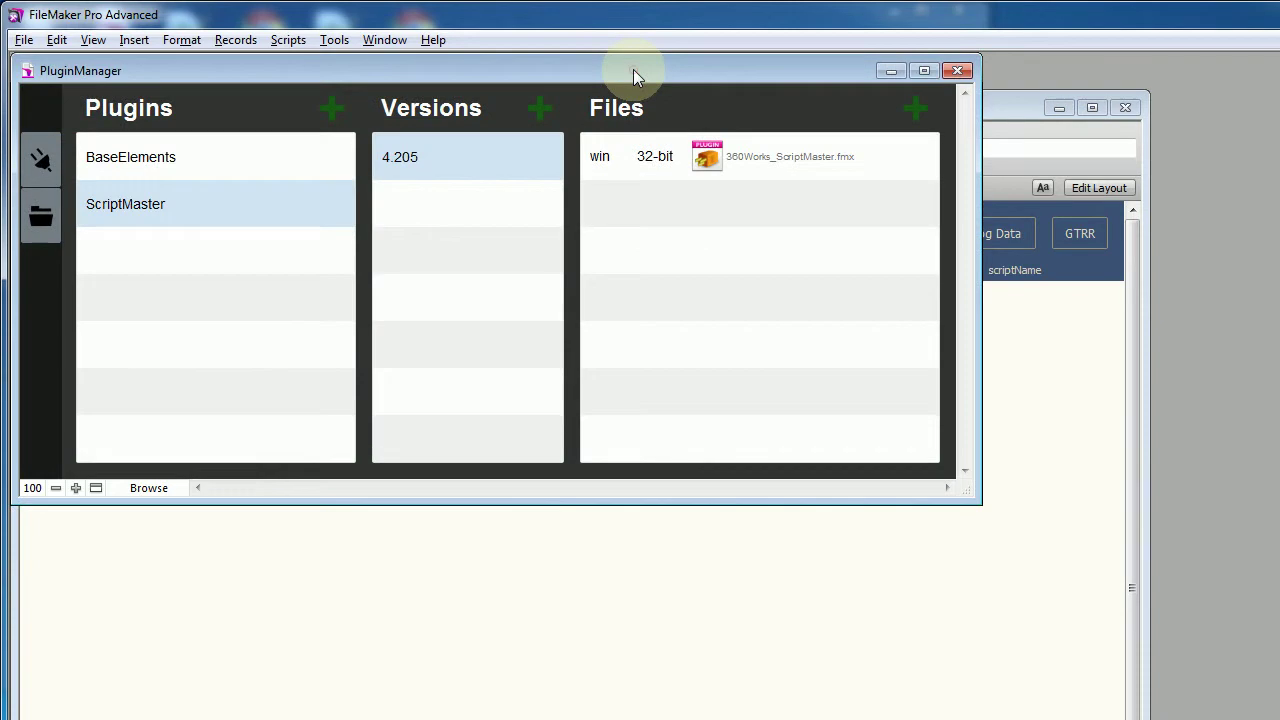
{"action": "mouse_move", "coordinate": [920, 160]}
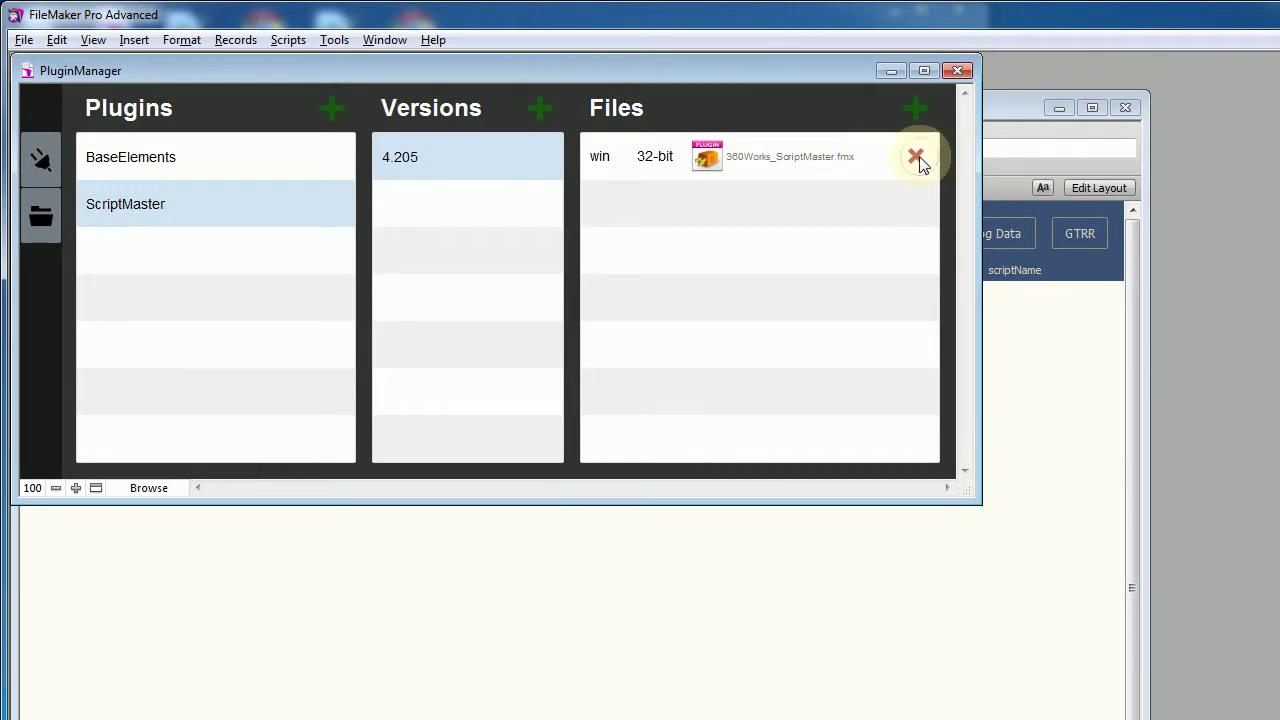
{"action": "left_click", "coordinate": [916, 158]}
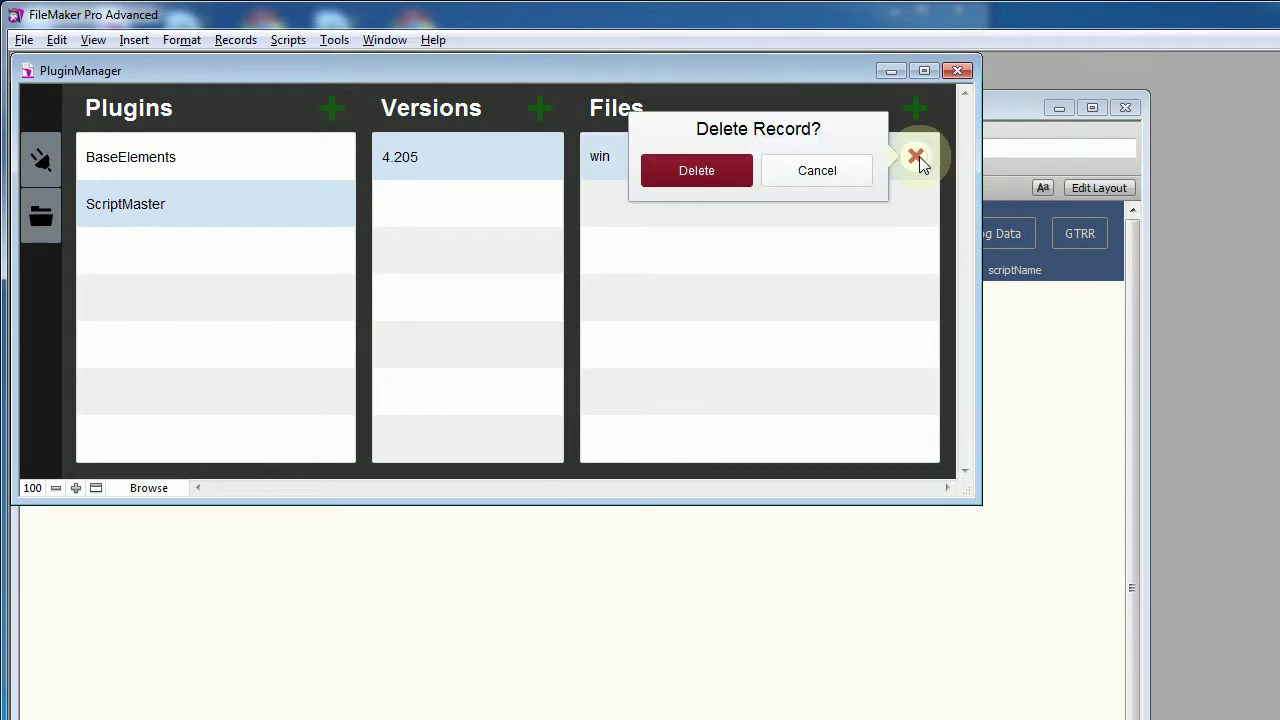
{"action": "left_click", "coordinate": [722, 175]}
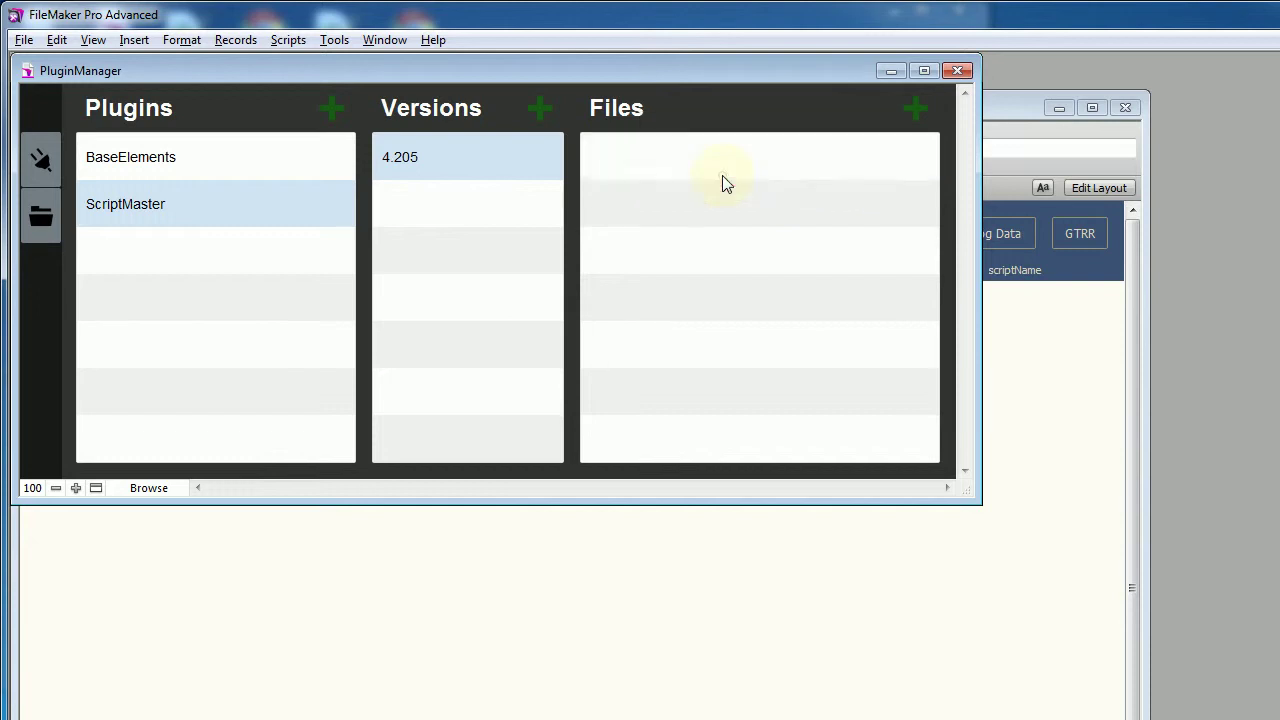
Check the installed plugins and open FileMaker's Extensions folder from PluginManager.
{"action": "left_click", "coordinate": [42, 163]}
{"action": "left_click", "coordinate": [420, 405]}
{"action": "left_click", "coordinate": [41, 216]}
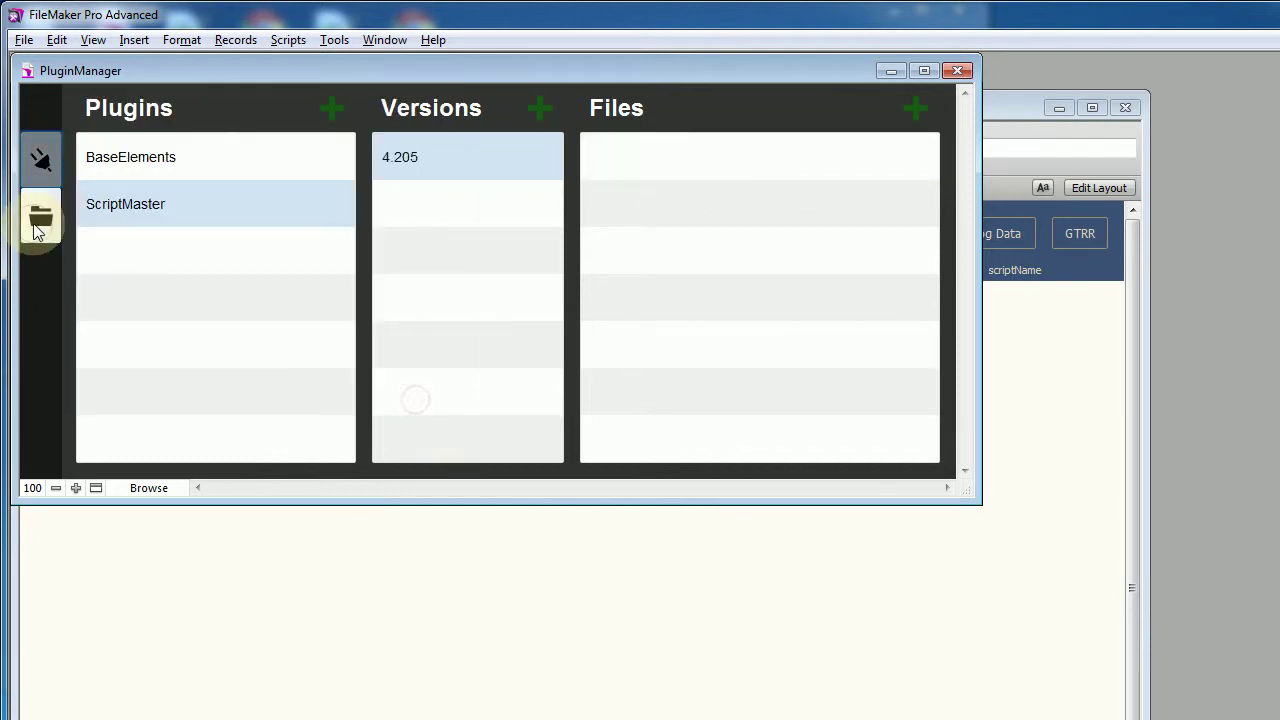
Close FileMaker and move the 360Works_ScriptMaster and BaseElements plugins from the Extensions folder to the Recycle Bin.
{"action": "left_click", "coordinate": [133, 232]}
{"action": "key", "text": "ctrl+a"}
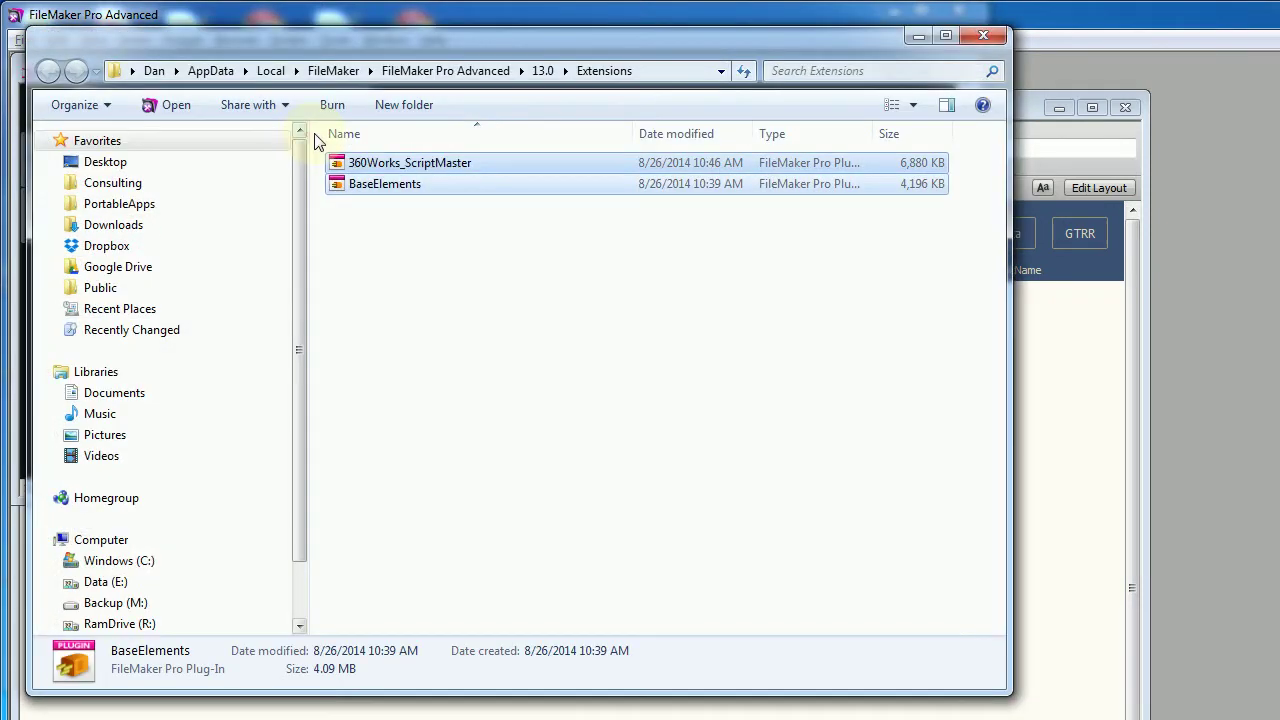
{"action": "key", "text": "Delete"}
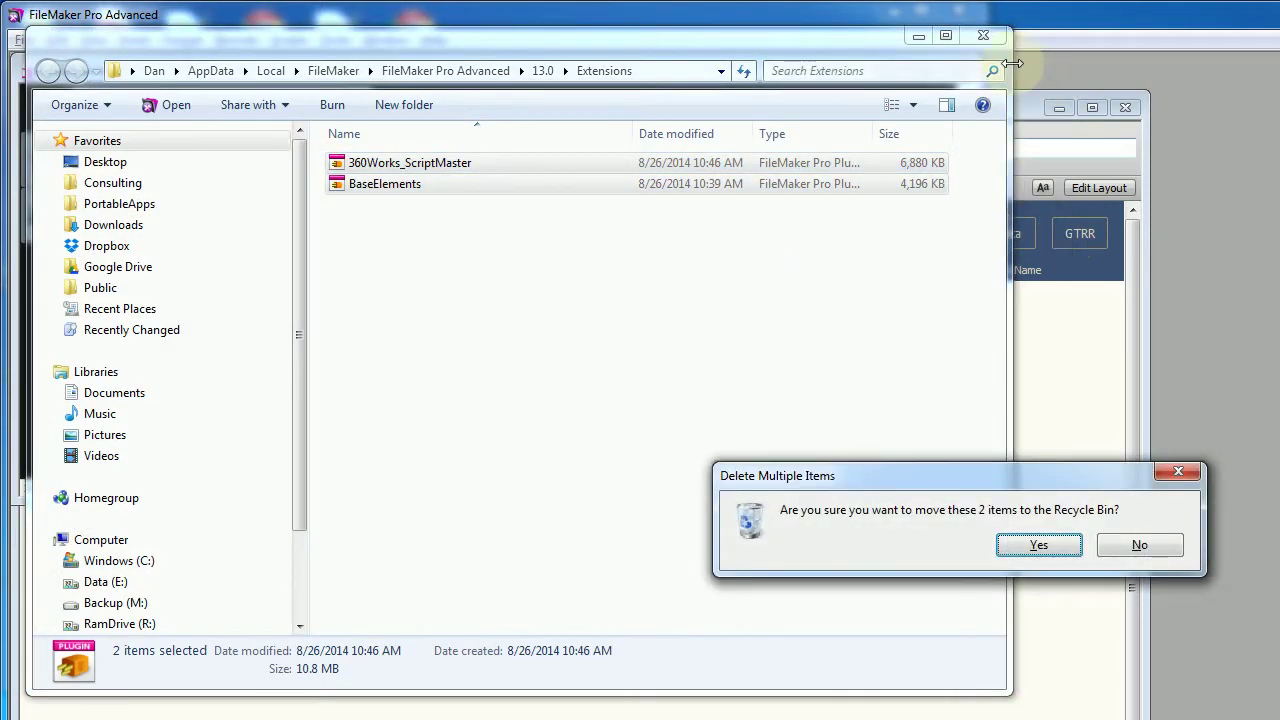
{"action": "left_click", "coordinate": [1141, 545]}
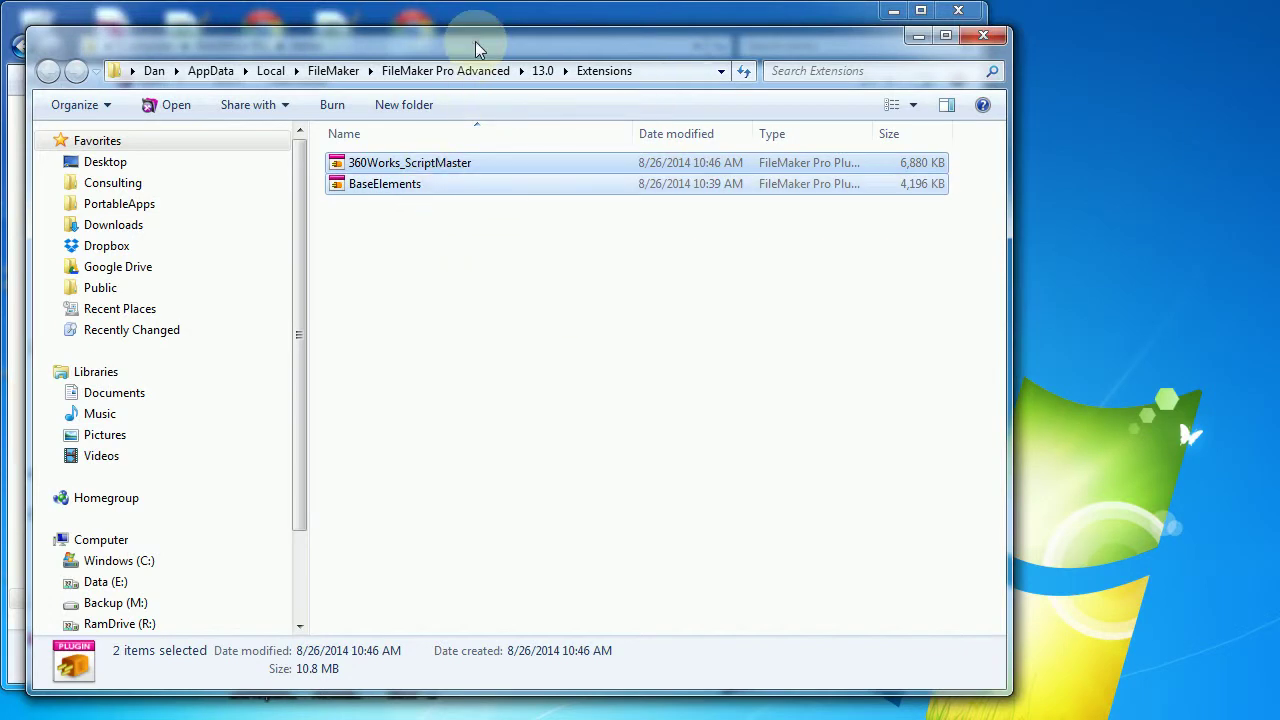
{"action": "key", "text": "Delete"}
{"action": "left_click", "coordinate": [1058, 545]}
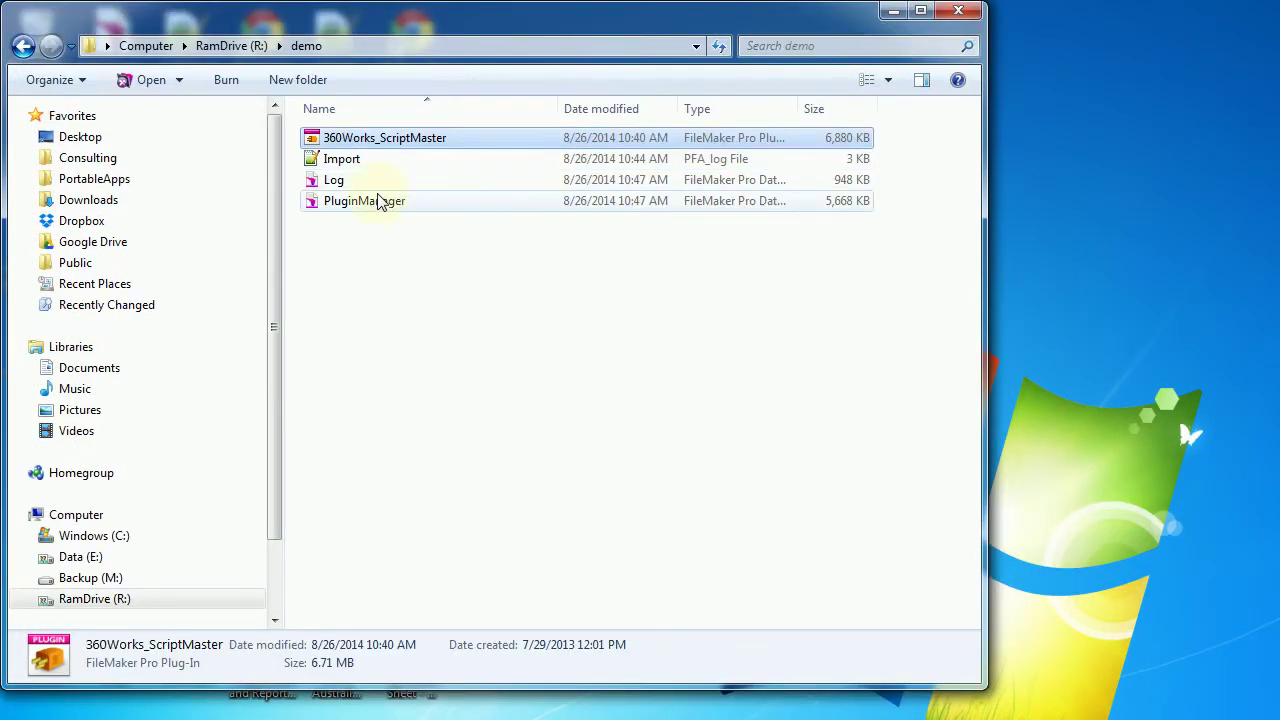
Open the PluginManager database from the demo folder and select the BaseElements plugin to show its version and file.
{"action": "left_click", "coordinate": [384, 264]}
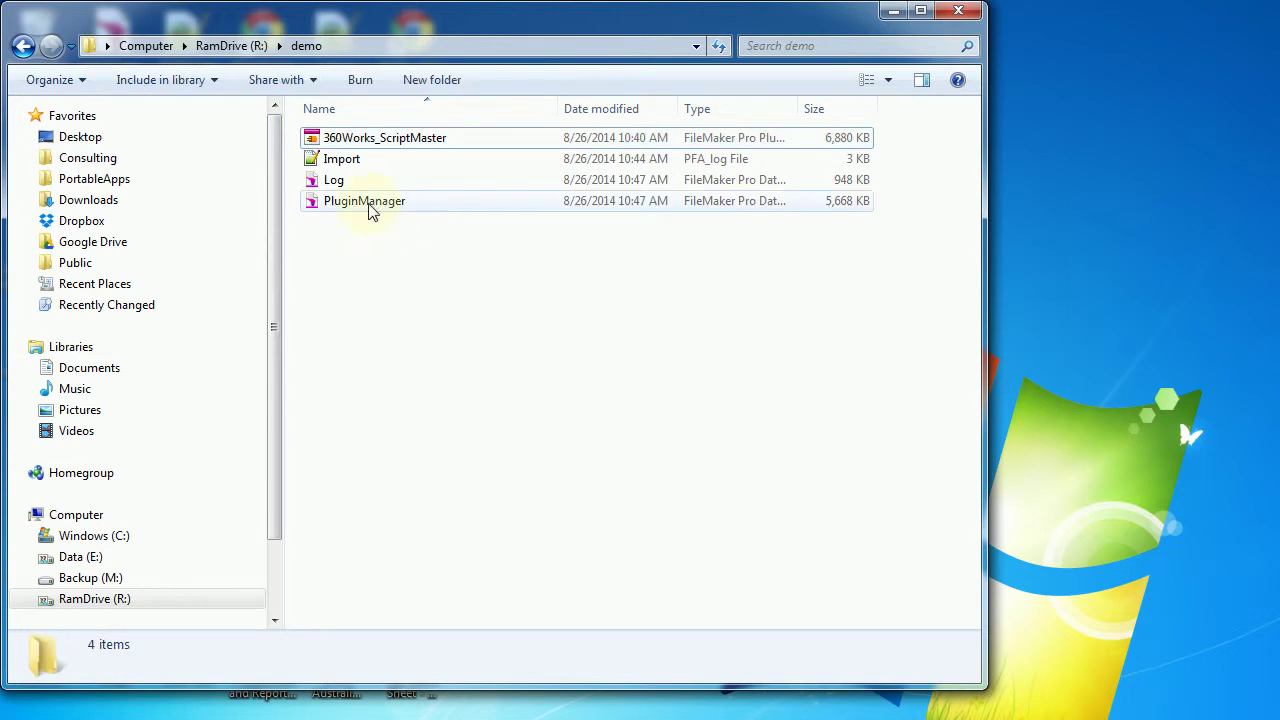
{"action": "left_click", "coordinate": [370, 203]}
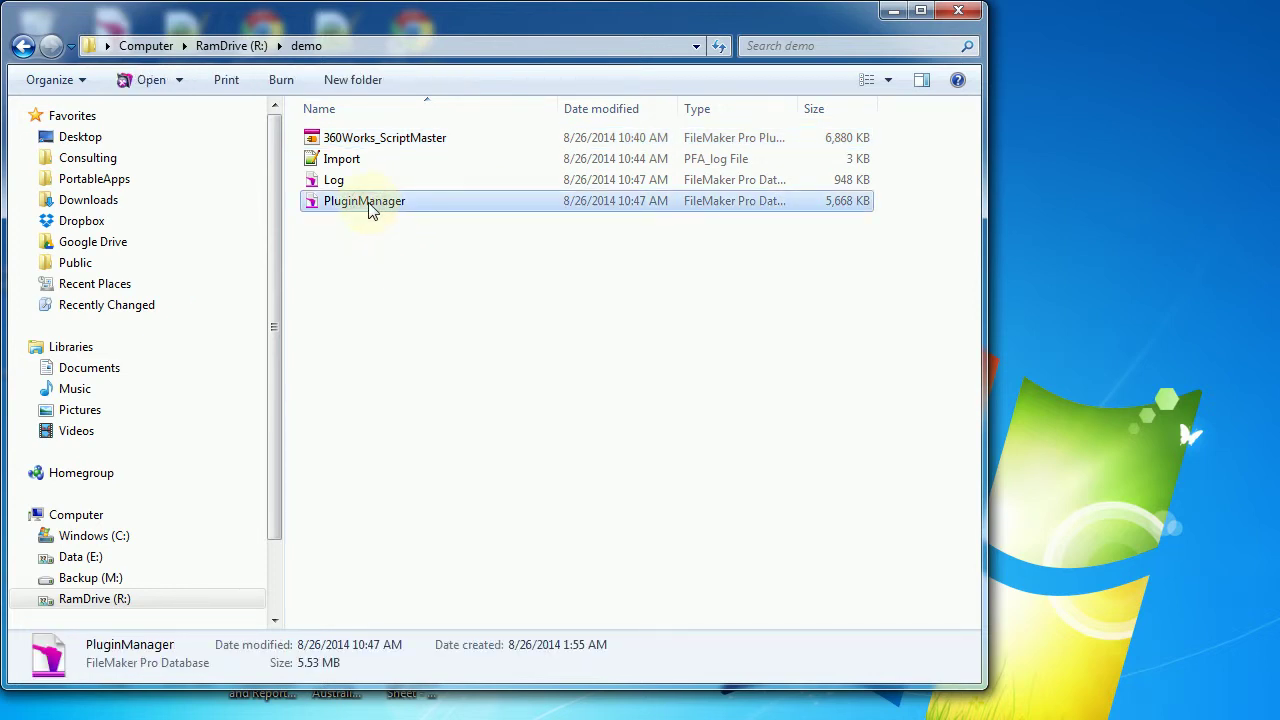
{"action": "double_click", "coordinate": [368, 203]}
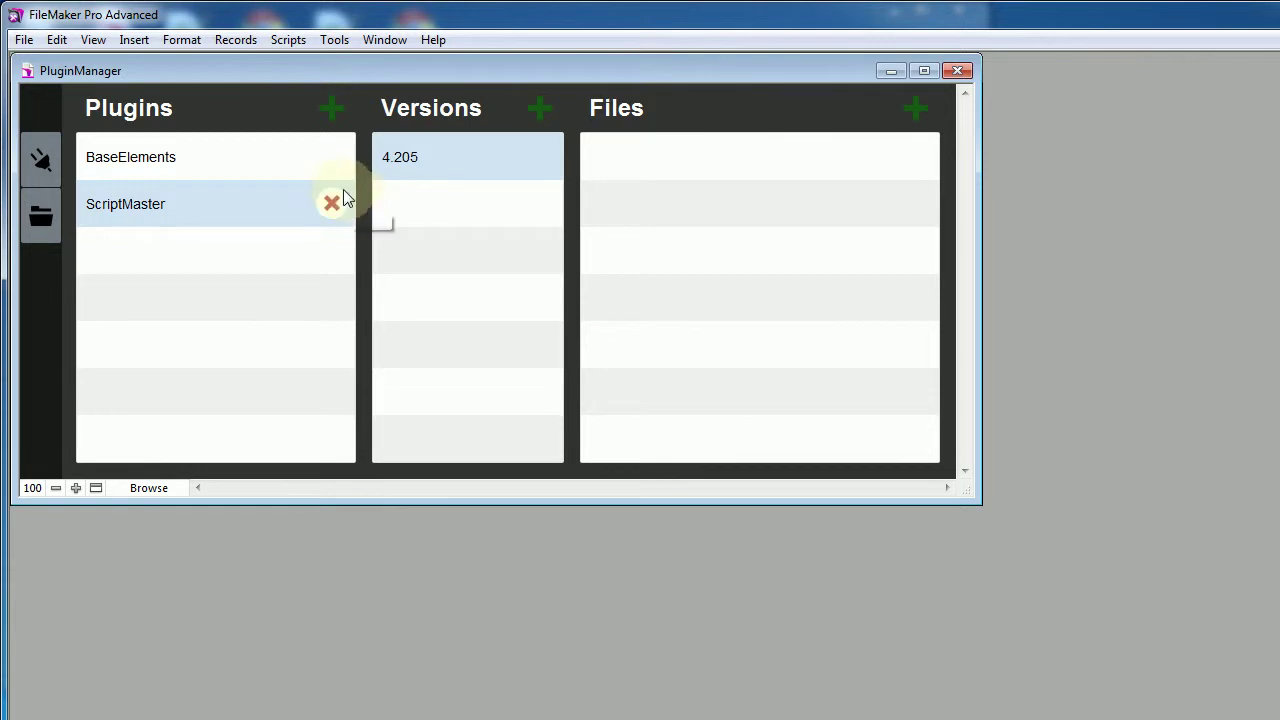
{"action": "left_click", "coordinate": [183, 165]}
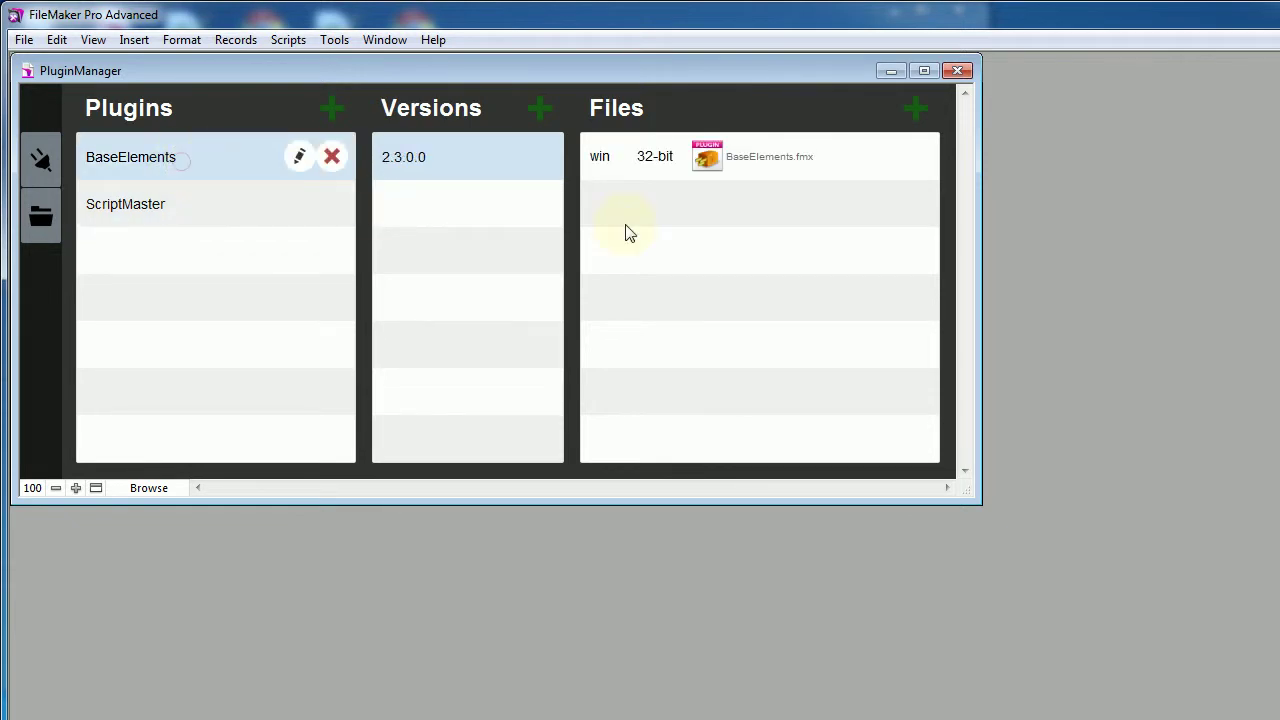
Open the $$PLUGINCHECKER.LOGLEVELTOWRITE variable's options in the "PluginChecker: Config: Get" script.
{"action": "key", "text": "ctrl+shift+s"}
{"action": "left_click", "coordinate": [1062, 256]}
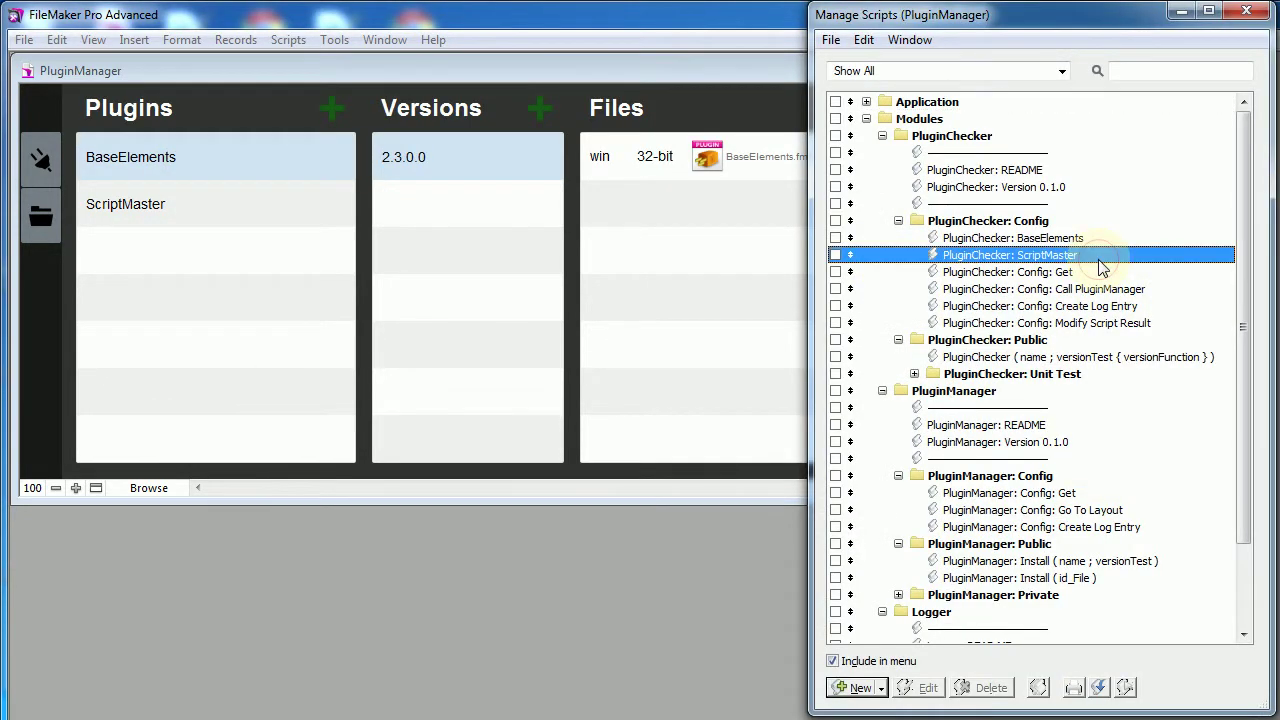
{"action": "double_click", "coordinate": [1063, 275]}
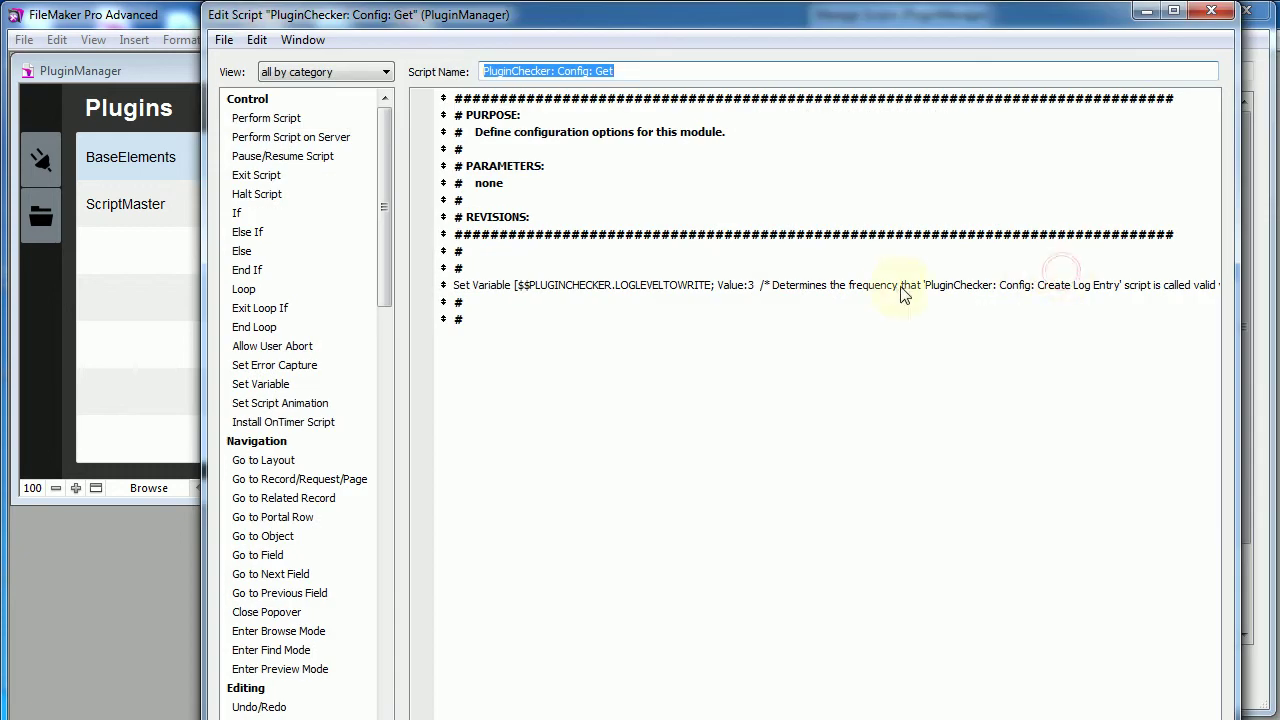
{"action": "left_click", "coordinate": [893, 287]}
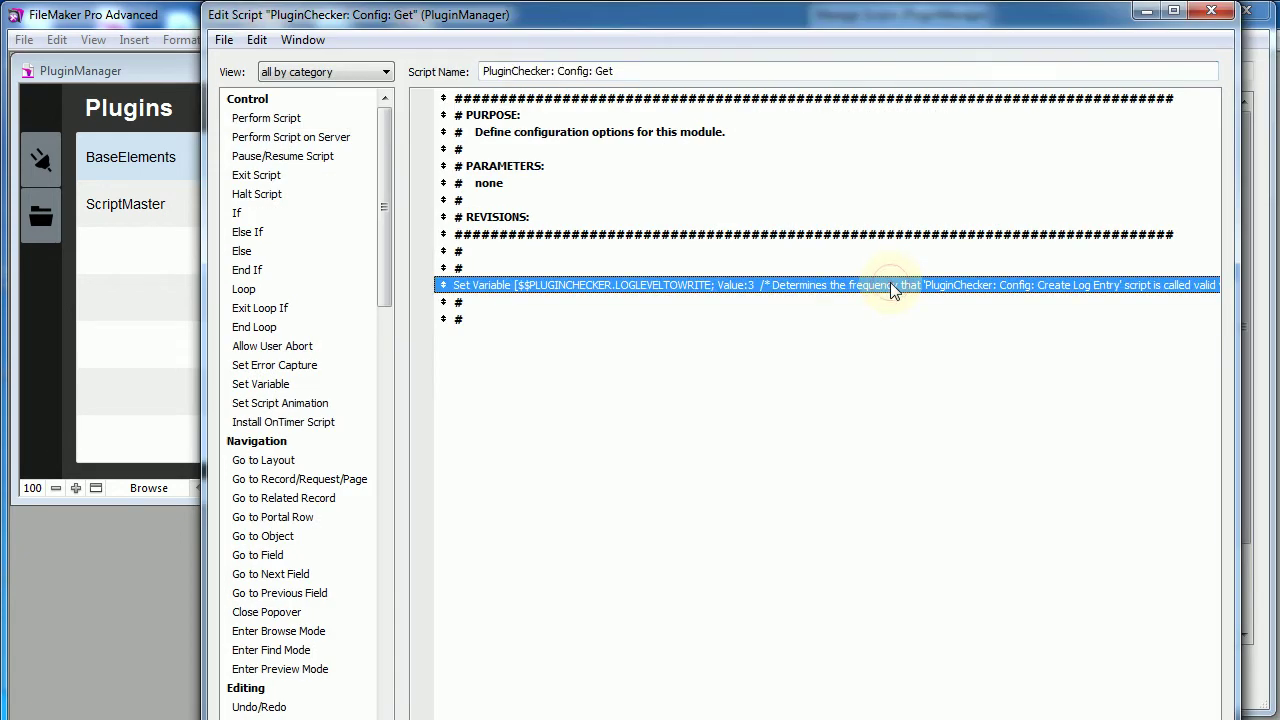
{"action": "double_click", "coordinate": [676, 285]}
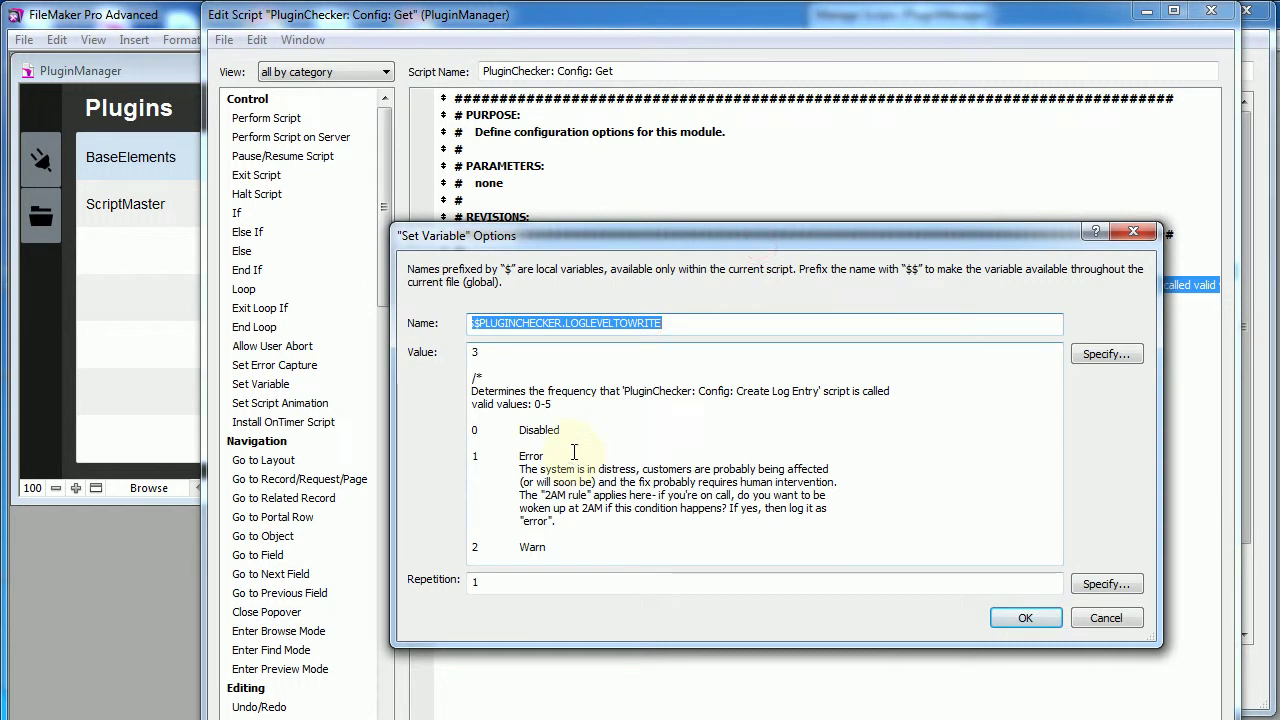
{"action": "left_click", "coordinate": [582, 443]}
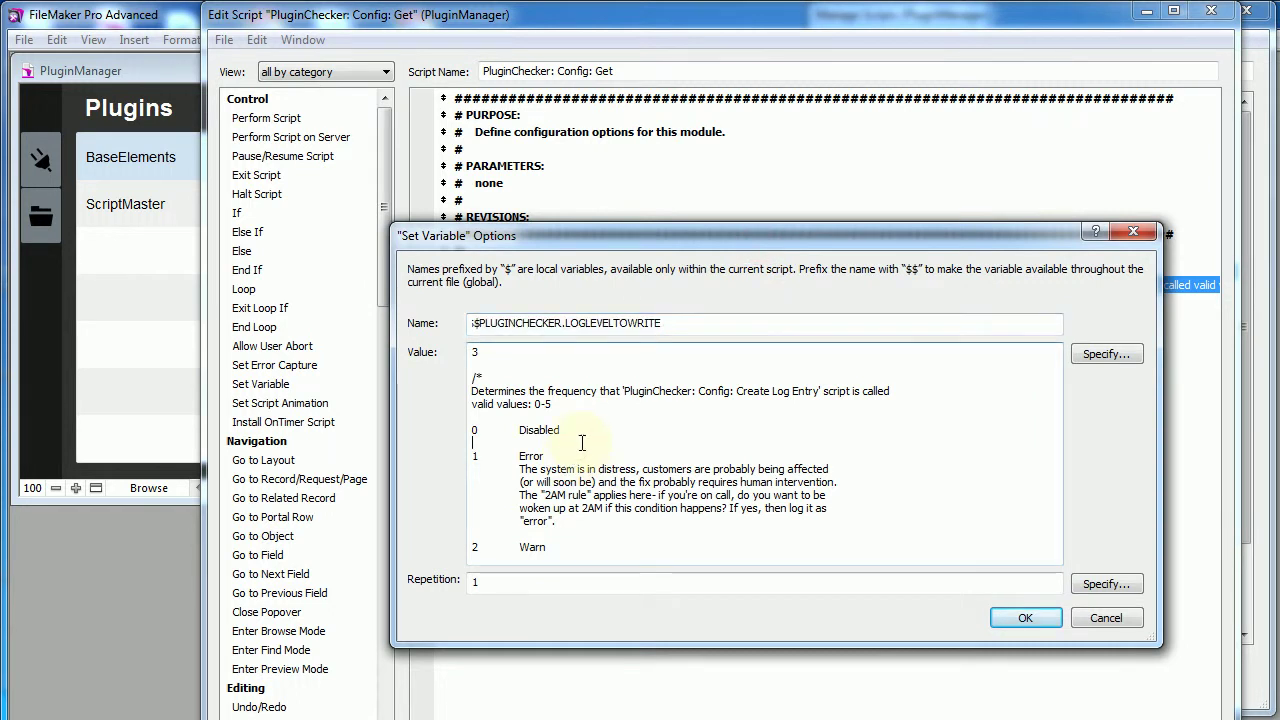
Examine the descriptions of the available log levels in the variable's value calculation, leaving the calculation unedited.
{"action": "left_click", "coordinate": [1102, 354]}
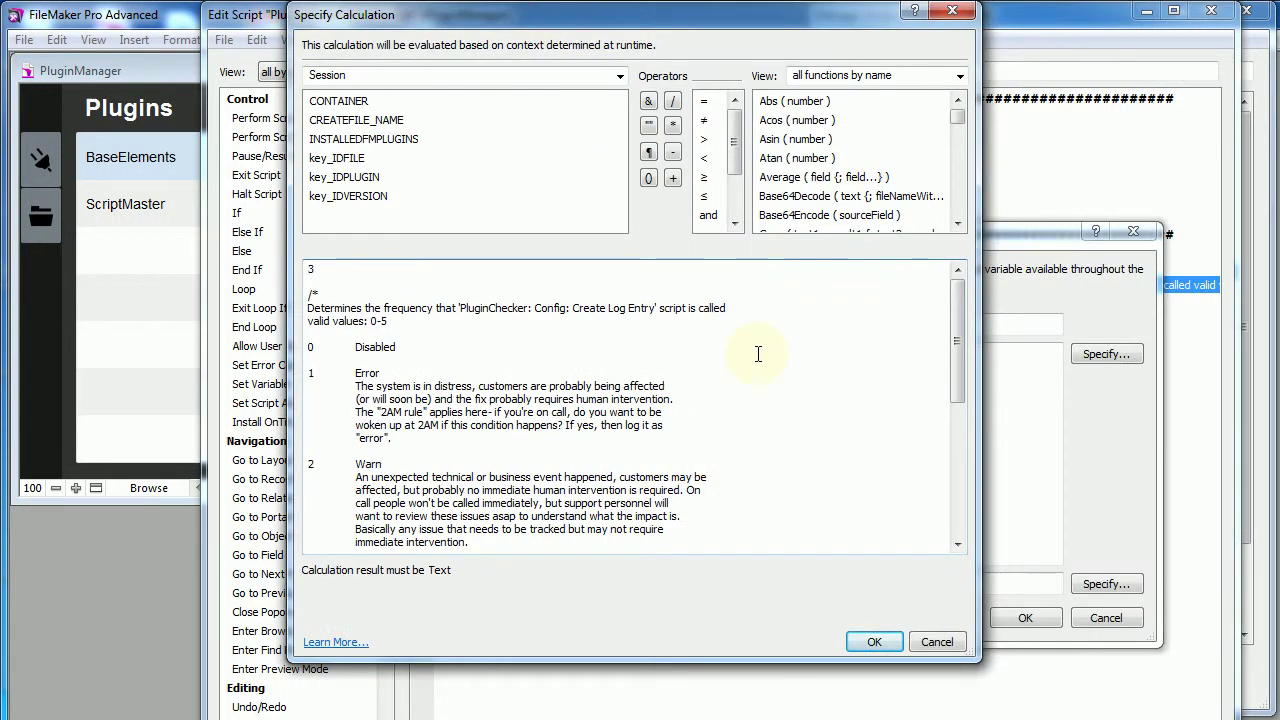
{"action": "left_click_drag", "start_coordinate": [959, 324], "coordinate": [959, 398]}
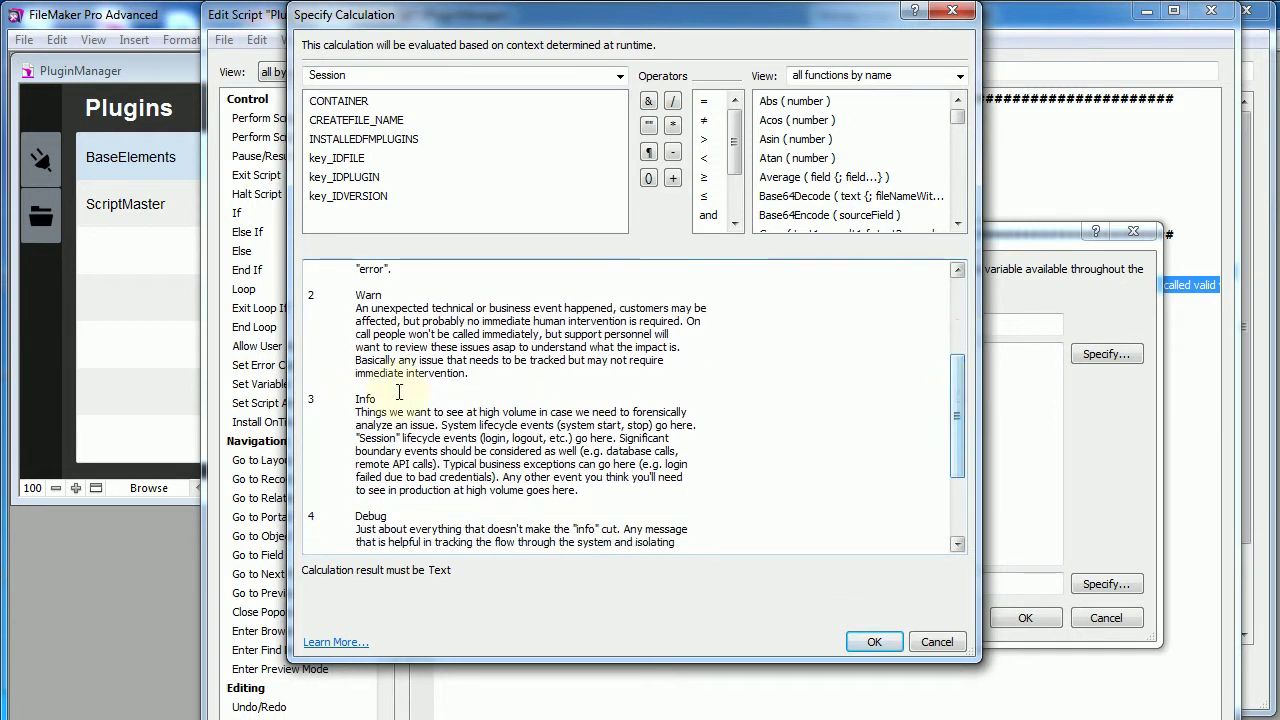
{"action": "left_click_drag", "start_coordinate": [395, 399], "coordinate": [290, 400]}
{"action": "scroll", "coordinate": [445, 414], "scroll_direction": "up", "scroll_amount": 3}
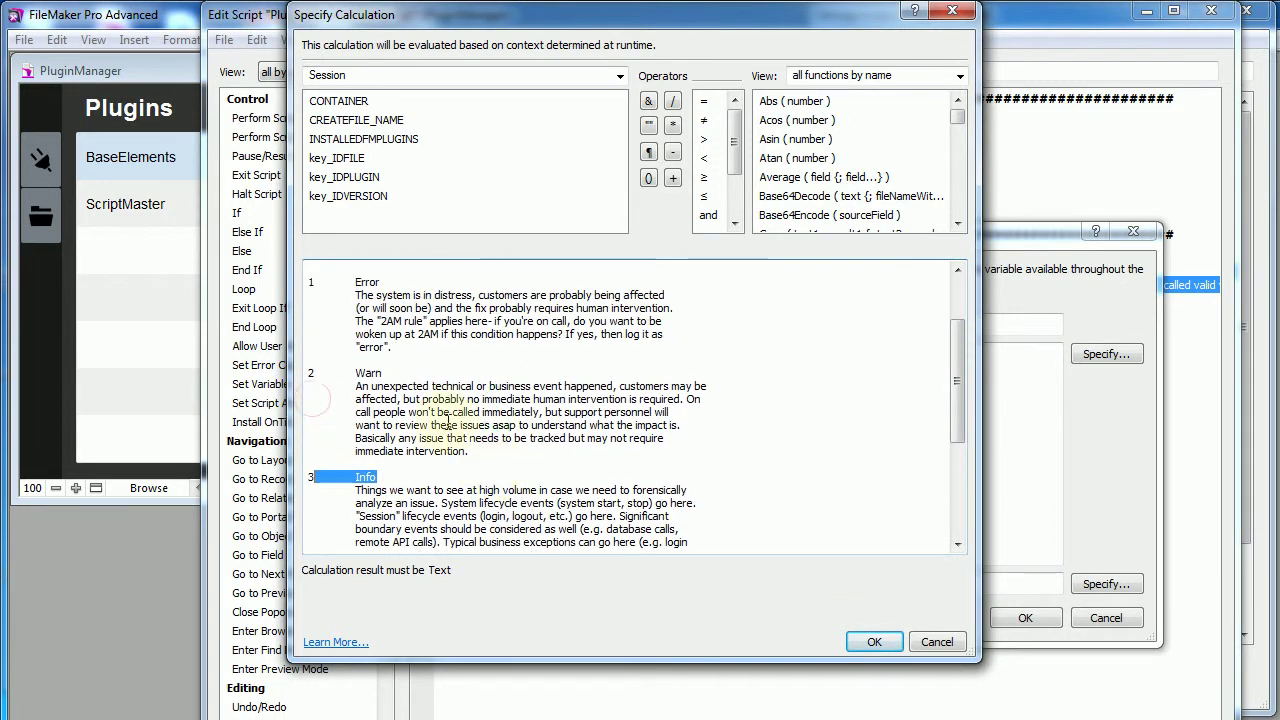
{"action": "left_click_drag", "start_coordinate": [445, 414], "coordinate": [290, 320]}
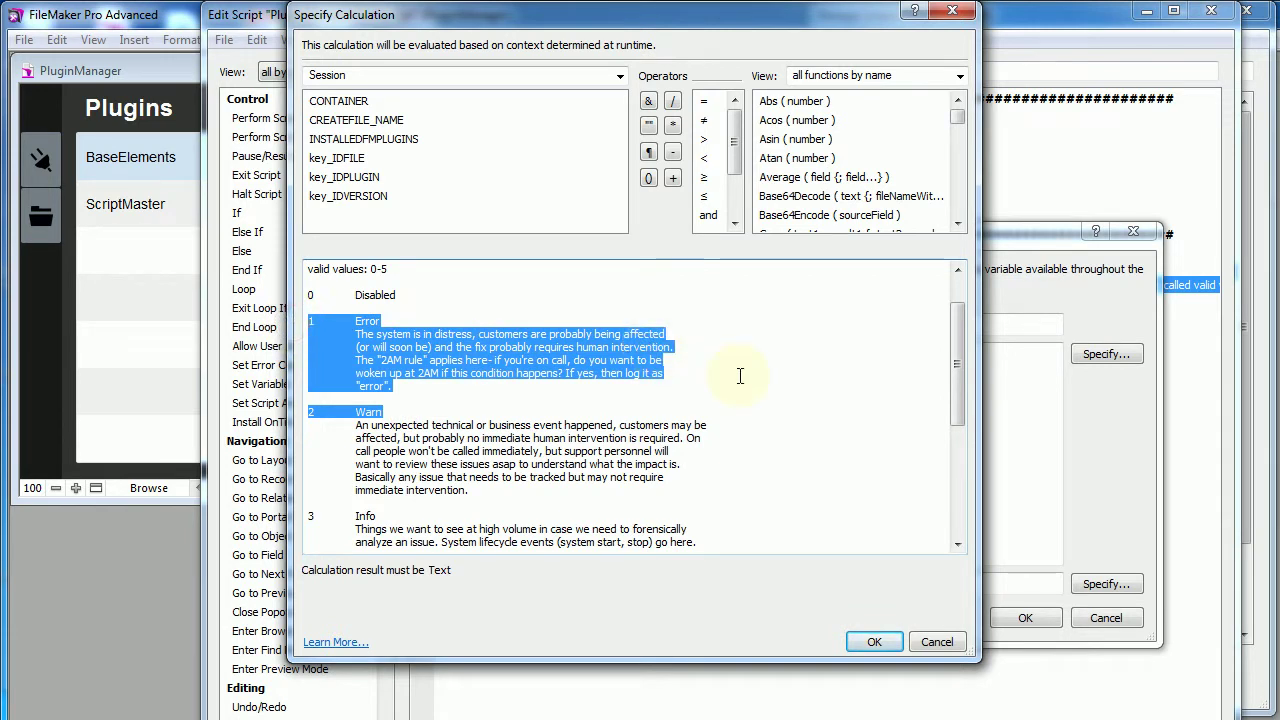
{"action": "left_click_drag", "start_coordinate": [783, 364], "coordinate": [831, 367]}
{"action": "left_click_drag", "start_coordinate": [958, 352], "coordinate": [963, 518]}
{"action": "left_click_drag", "start_coordinate": [386, 477], "coordinate": [310, 476]}
{"action": "left_click", "coordinate": [937, 643]}
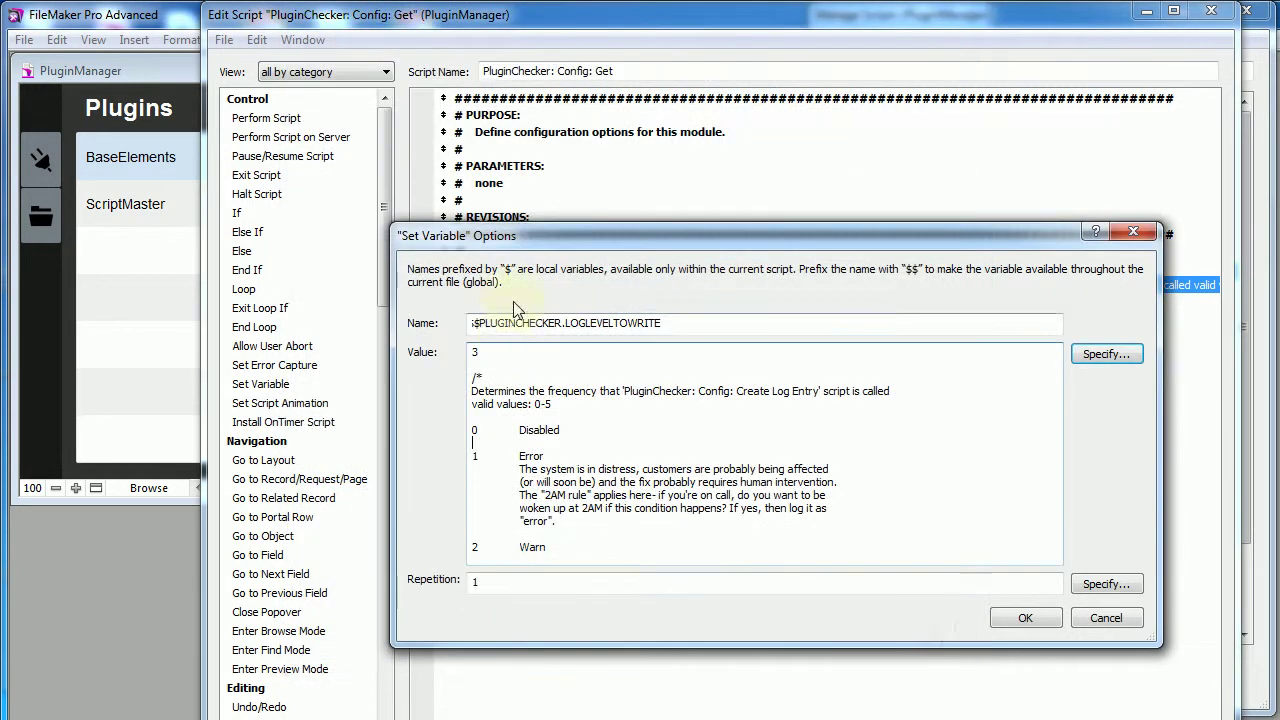
Set $$PLUGINCHECKER.LOGLEVELTOWRITE to 5, keeping the explanatory comment, then save and close the script.
{"action": "left_click_drag", "start_coordinate": [507, 354], "coordinate": [438, 349]}
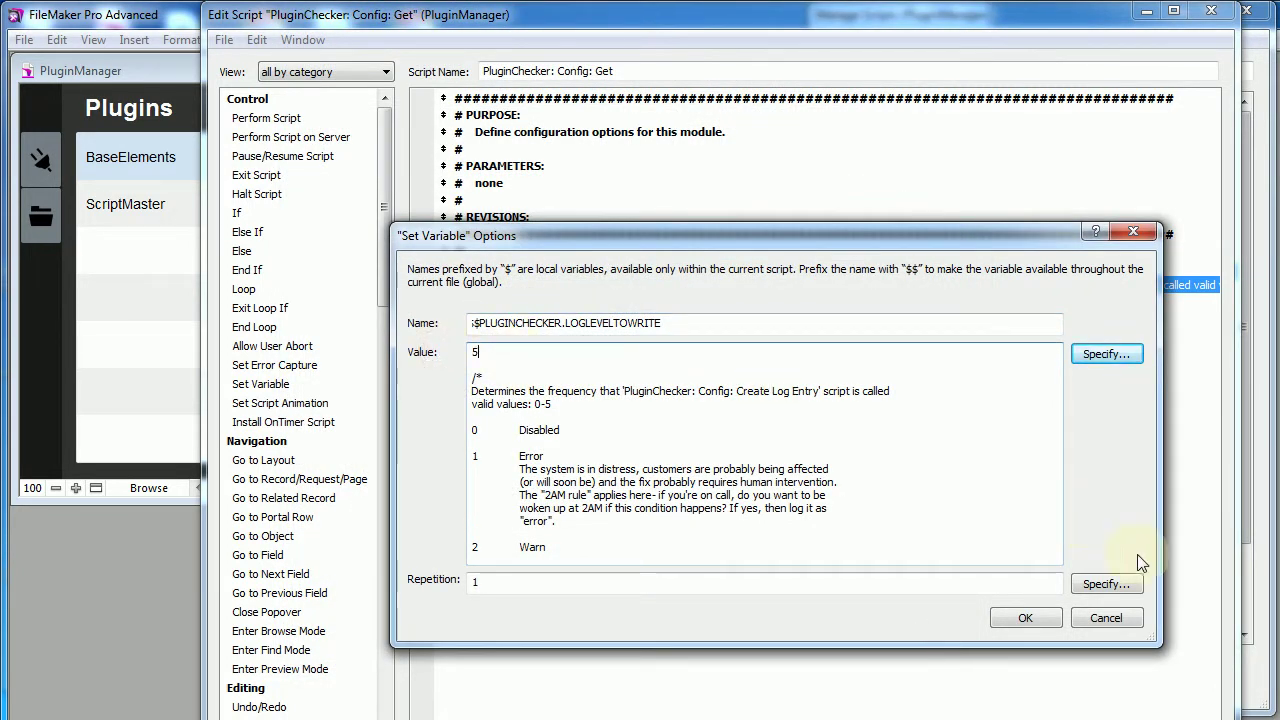
{"action": "left_click", "coordinate": [1023, 615]}
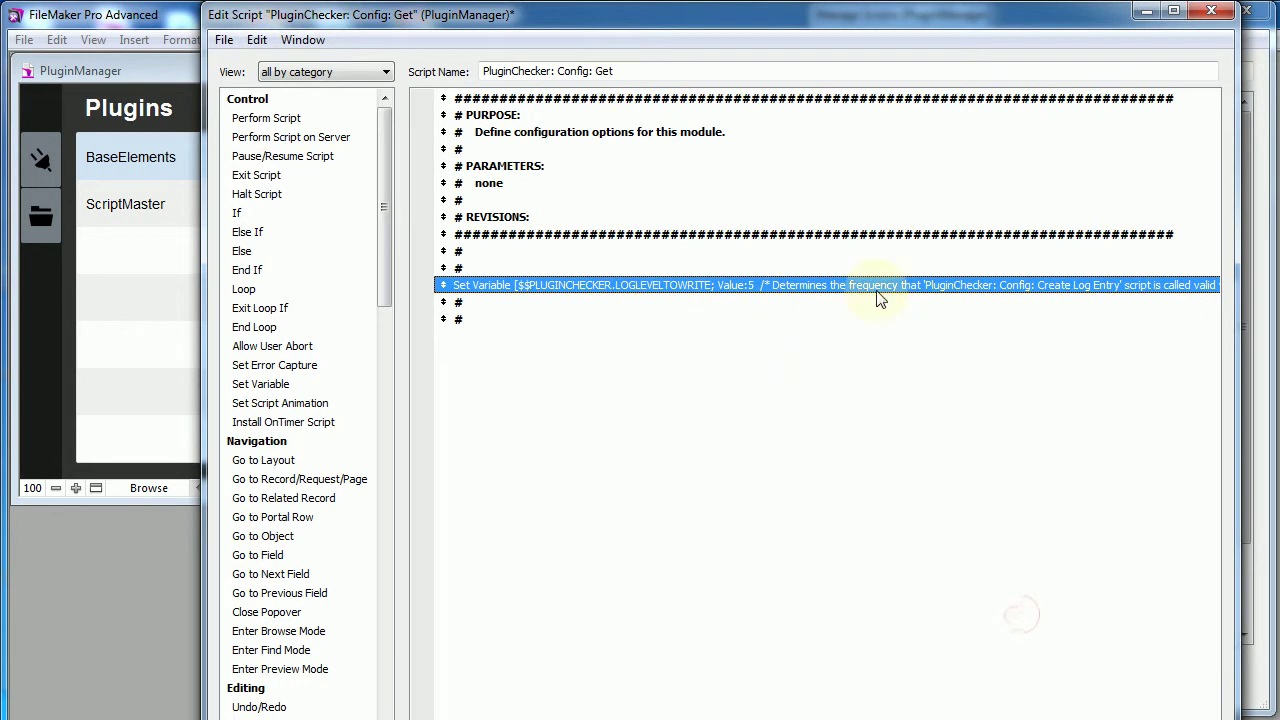
{"action": "key", "text": "ctrl+s"}
{"action": "key", "text": "ctrl+w"}
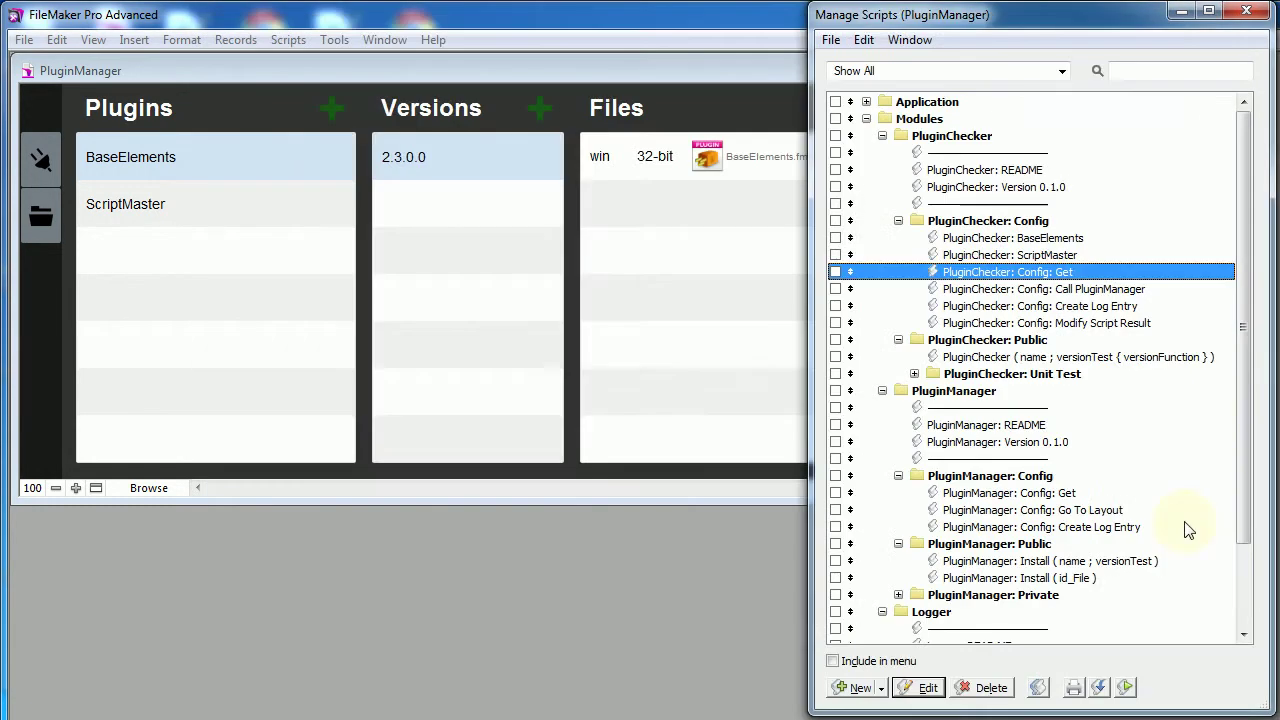
Set the PLUGINMANAGER.LOGLEVELTOWRITE variable to 5 in the "PluginManager: Config: Get" script and close the script.
{"action": "left_click", "coordinate": [1090, 493]}
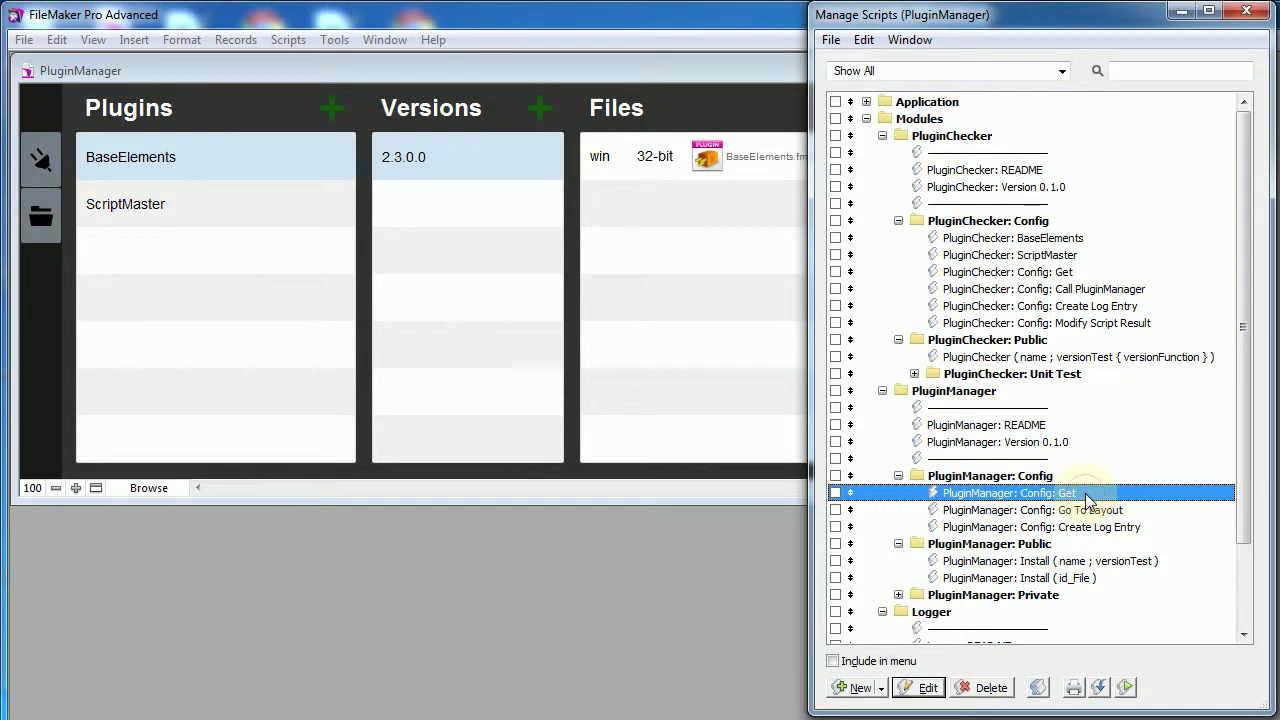
{"action": "double_click", "coordinate": [1088, 494]}
{"action": "double_click", "coordinate": [652, 285]}
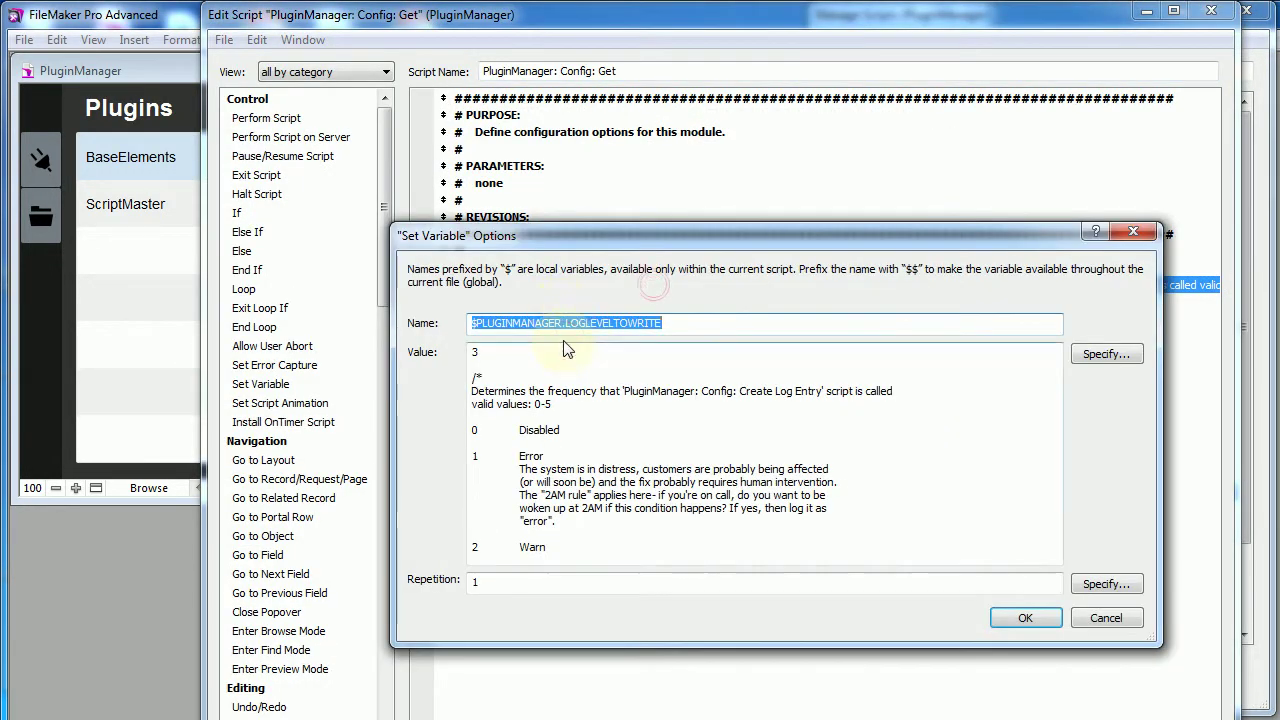
{"action": "left_click", "coordinate": [565, 347]}
{"action": "key", "text": "BackSpace"}
{"action": "type", "text": "5"}
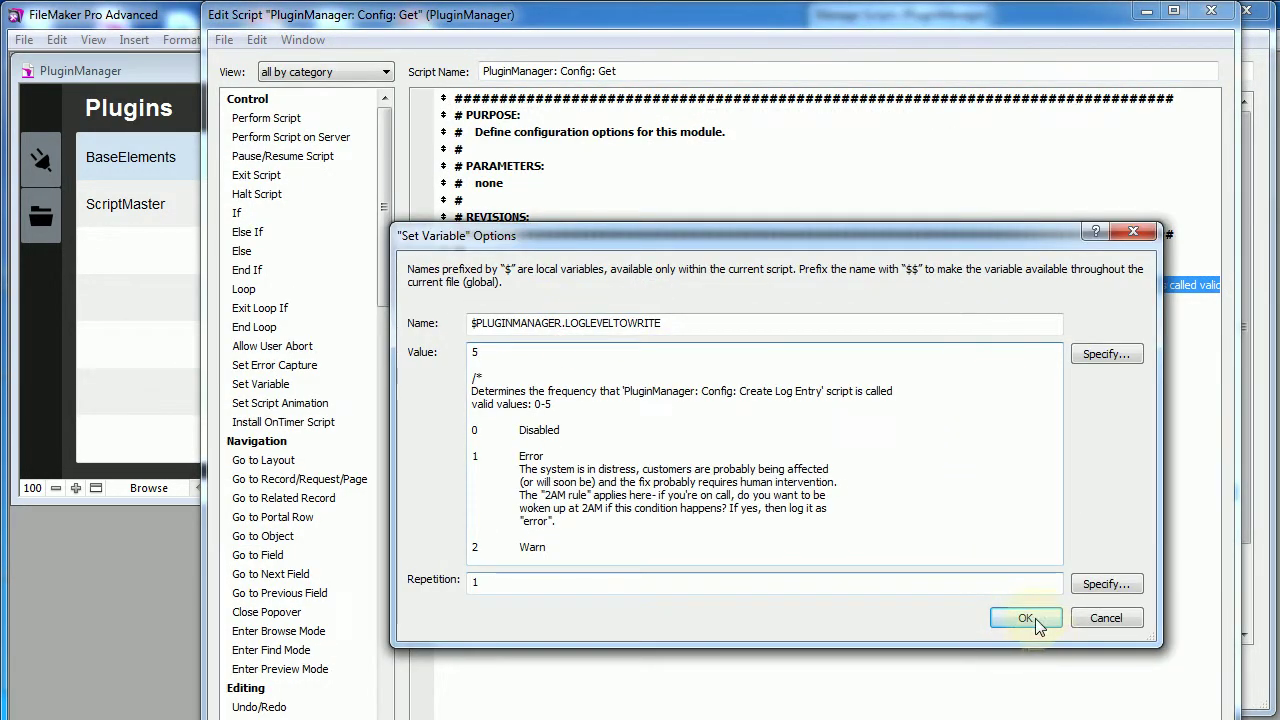
{"action": "left_click", "coordinate": [1026, 618]}
{"action": "key", "text": "ctrl+w"}
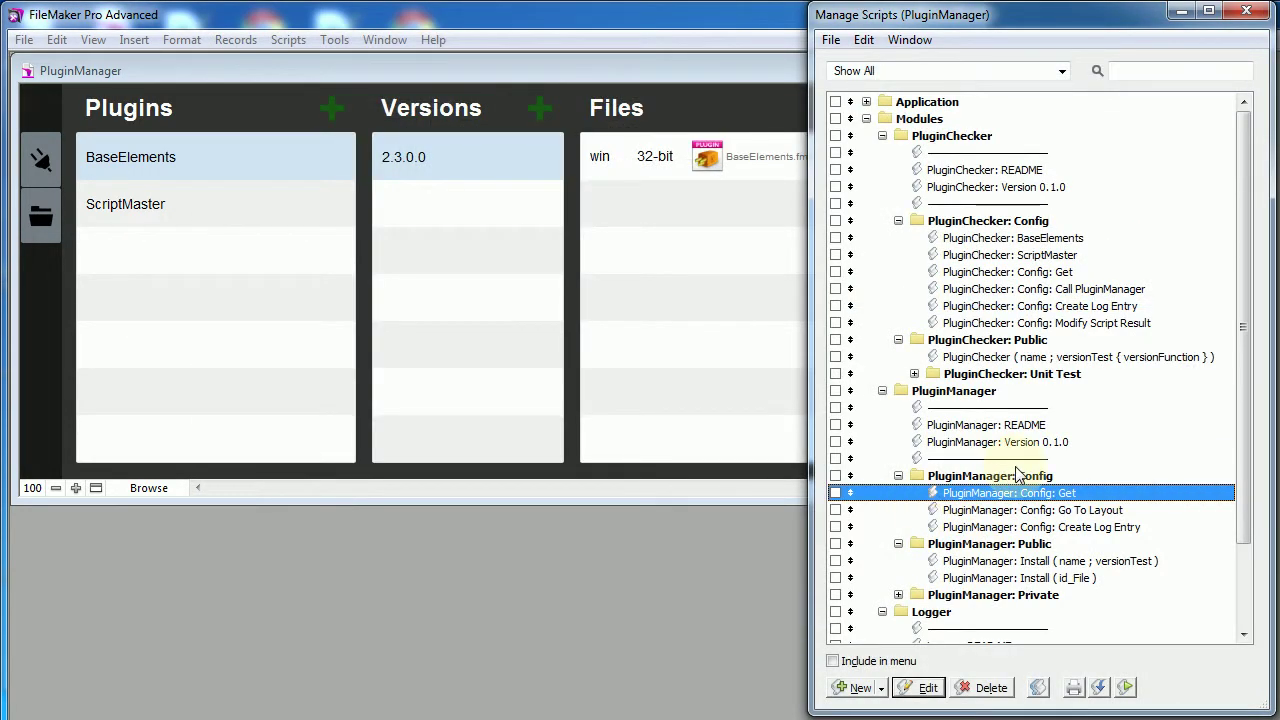
Check the list of installed plugins in PluginManager and close it.
{"action": "mouse_move", "coordinate": [220, 215]}
{"action": "left_click", "coordinate": [57, 160]}
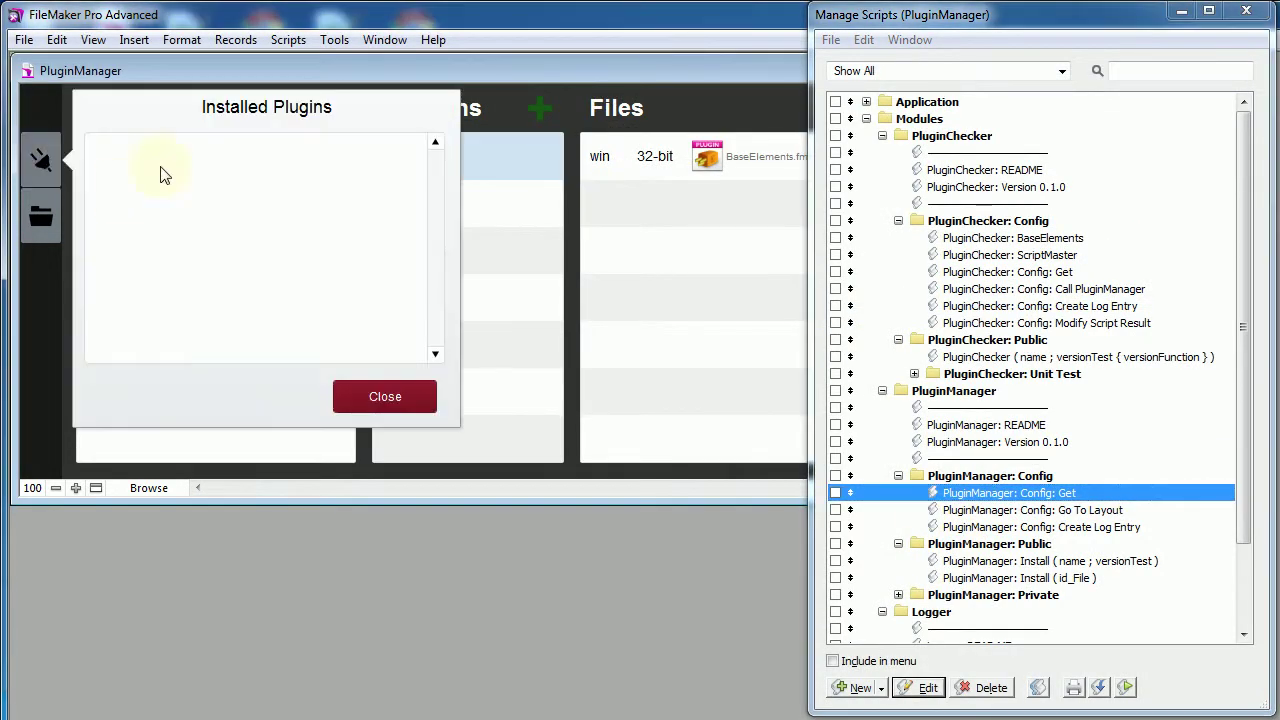
{"action": "left_click", "coordinate": [400, 400]}
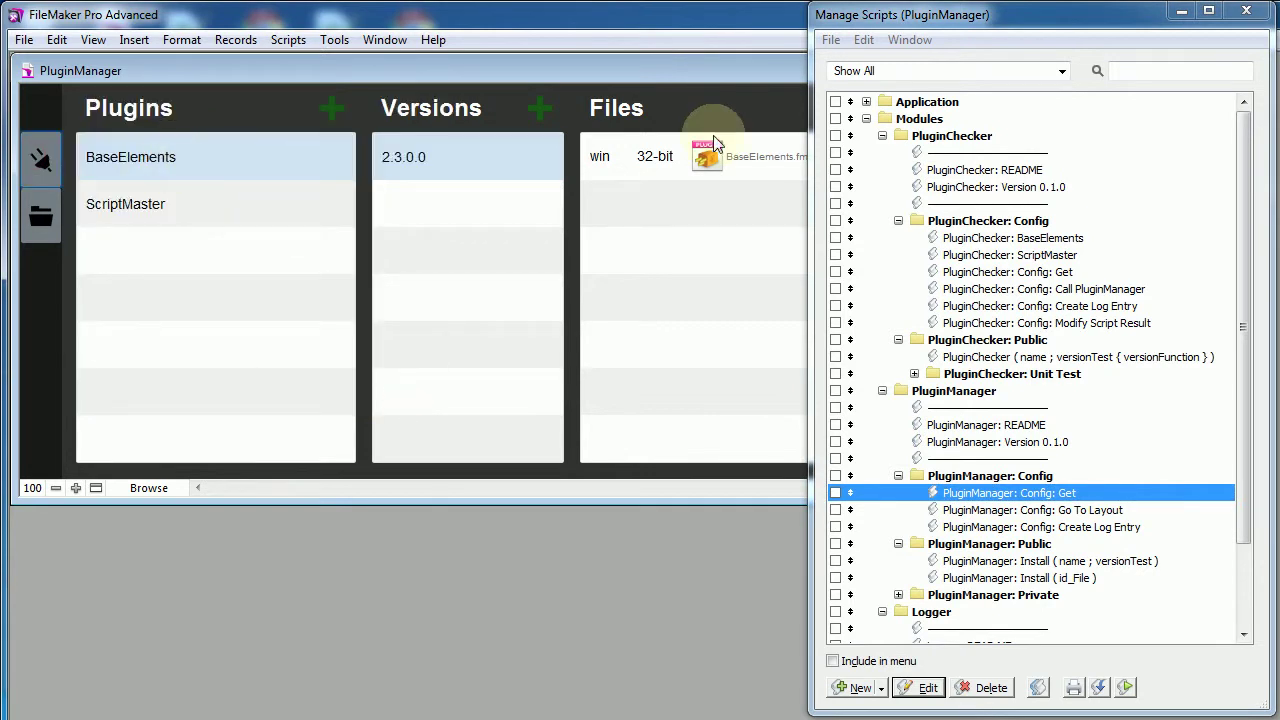
Run the "PluginChecker: BaseElements" script and bring up the hidden Log window.
{"action": "left_click", "coordinate": [1030, 240]}
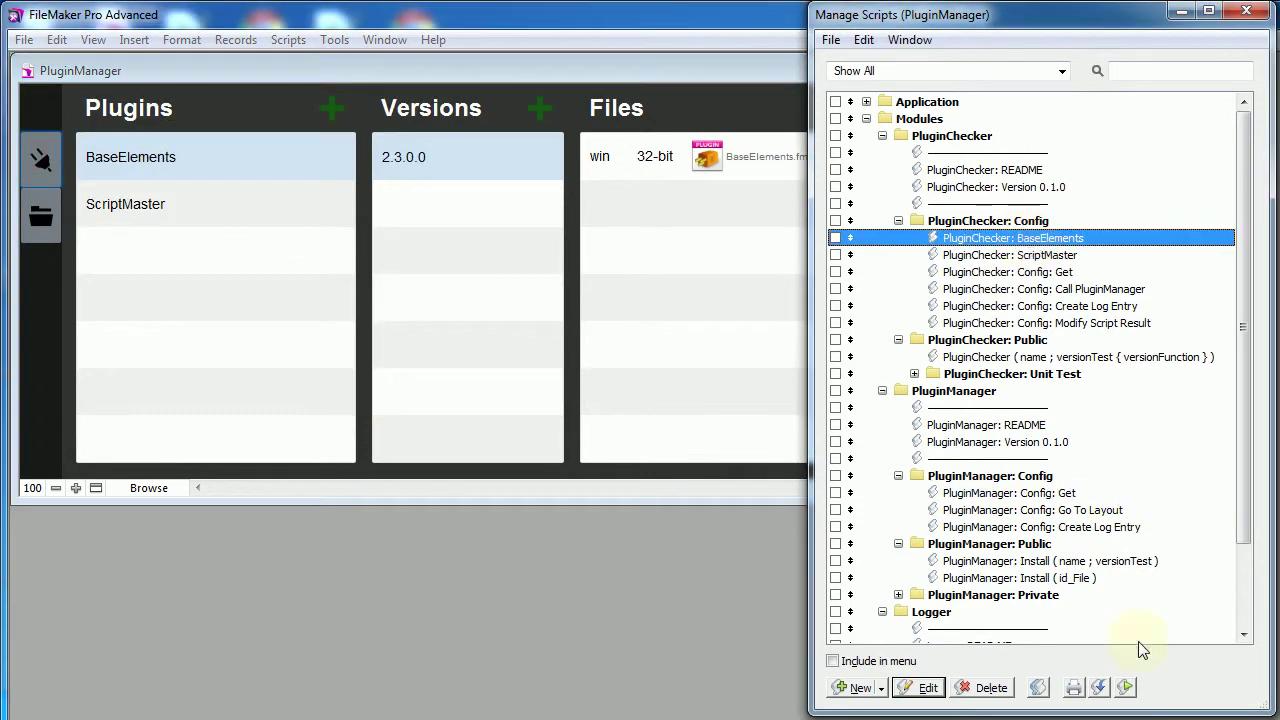
{"action": "left_click", "coordinate": [1128, 687]}
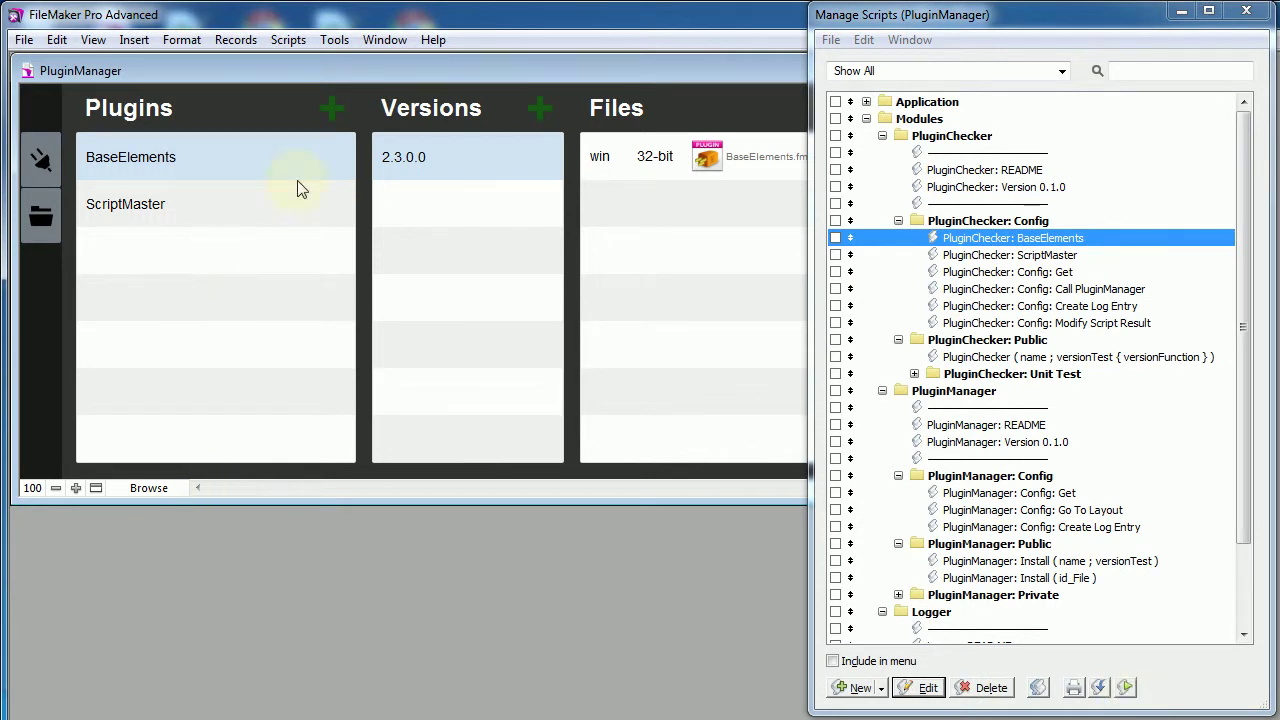
{"action": "left_click", "coordinate": [385, 40]}
{"action": "mouse_move", "coordinate": [420, 83]}
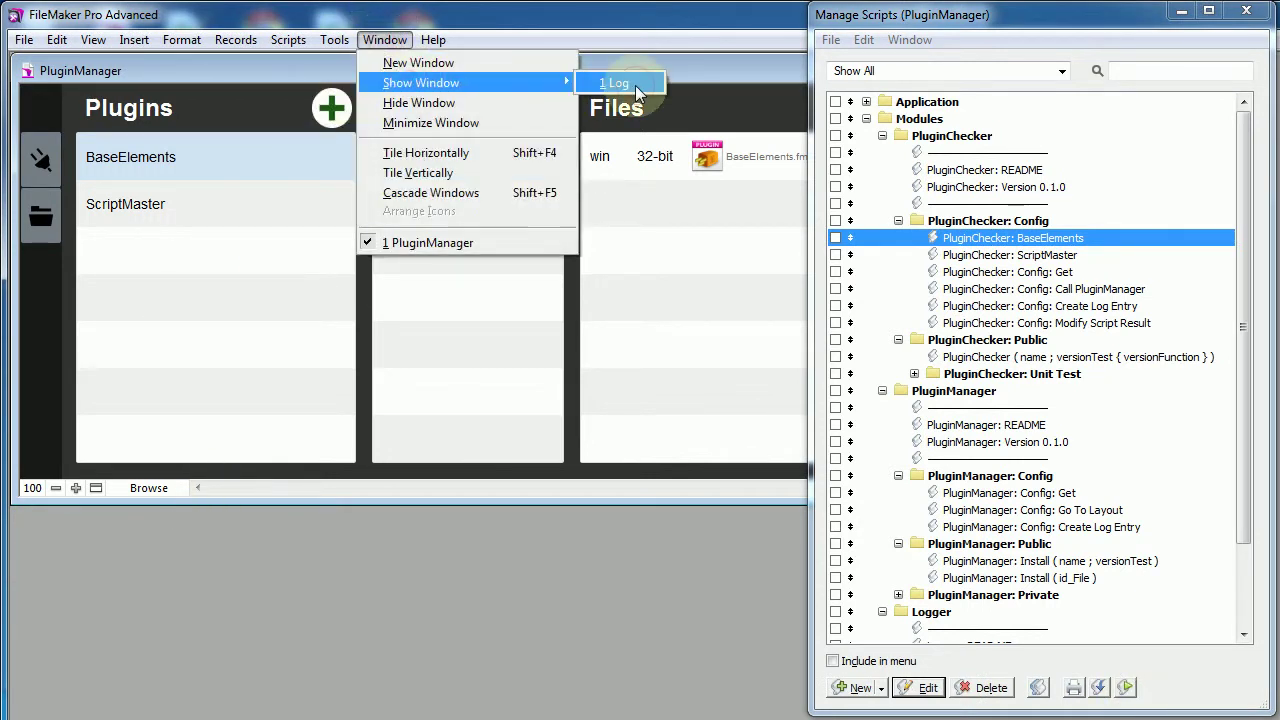
{"action": "left_click", "coordinate": [615, 83]}
{"action": "left_click", "coordinate": [246, 206]}
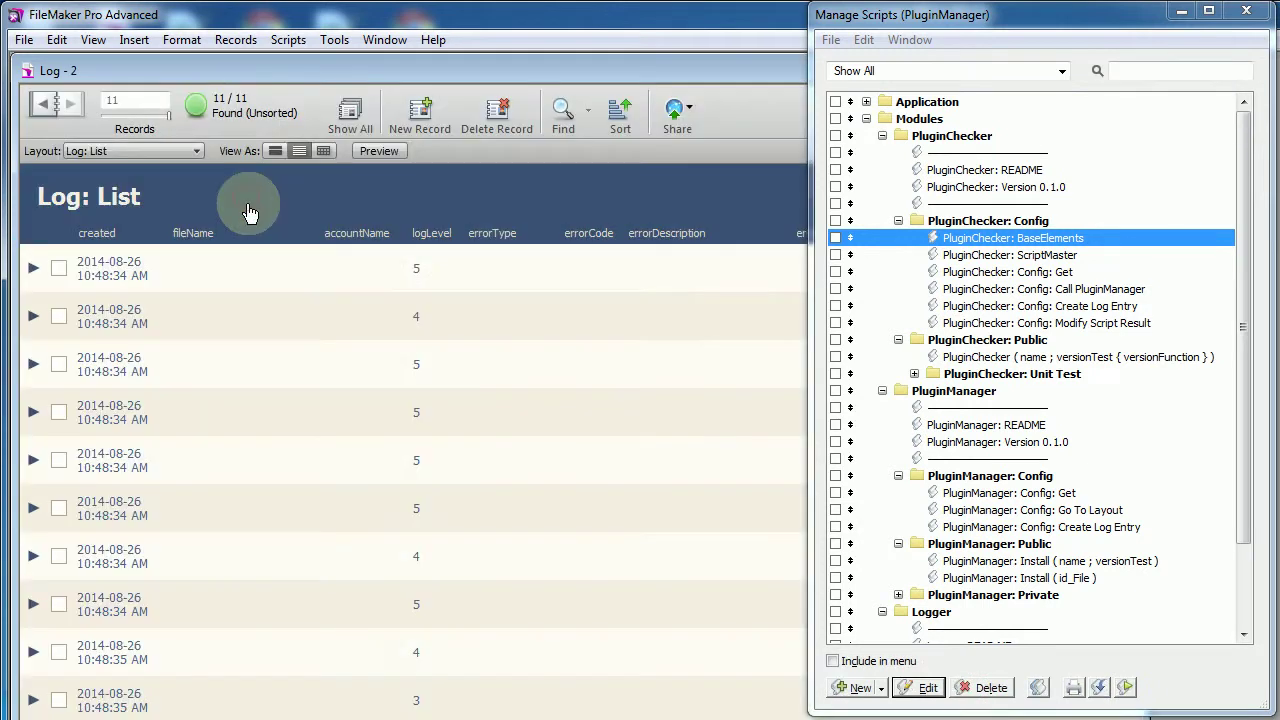
Close the script manager and widen the Log window to fit the full script names.
{"action": "left_click", "coordinate": [1246, 11]}
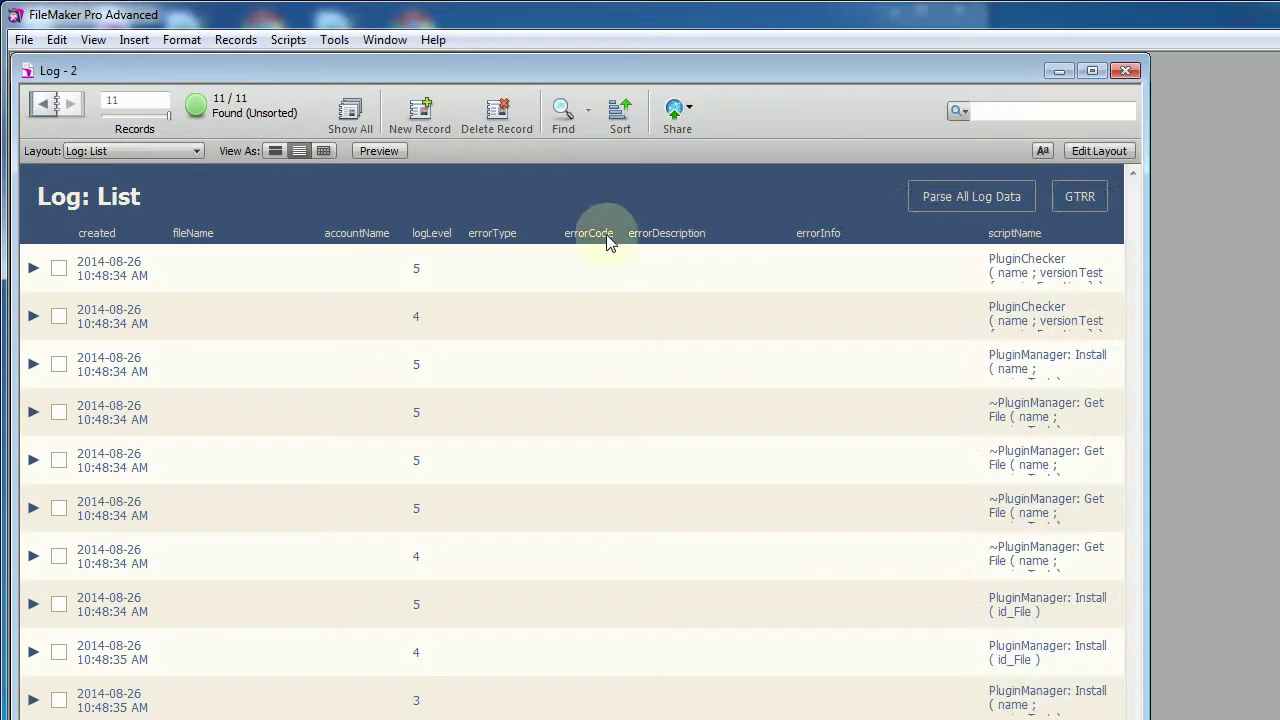
{"action": "left_click_drag", "start_coordinate": [1147, 300], "coordinate": [1279, 300]}
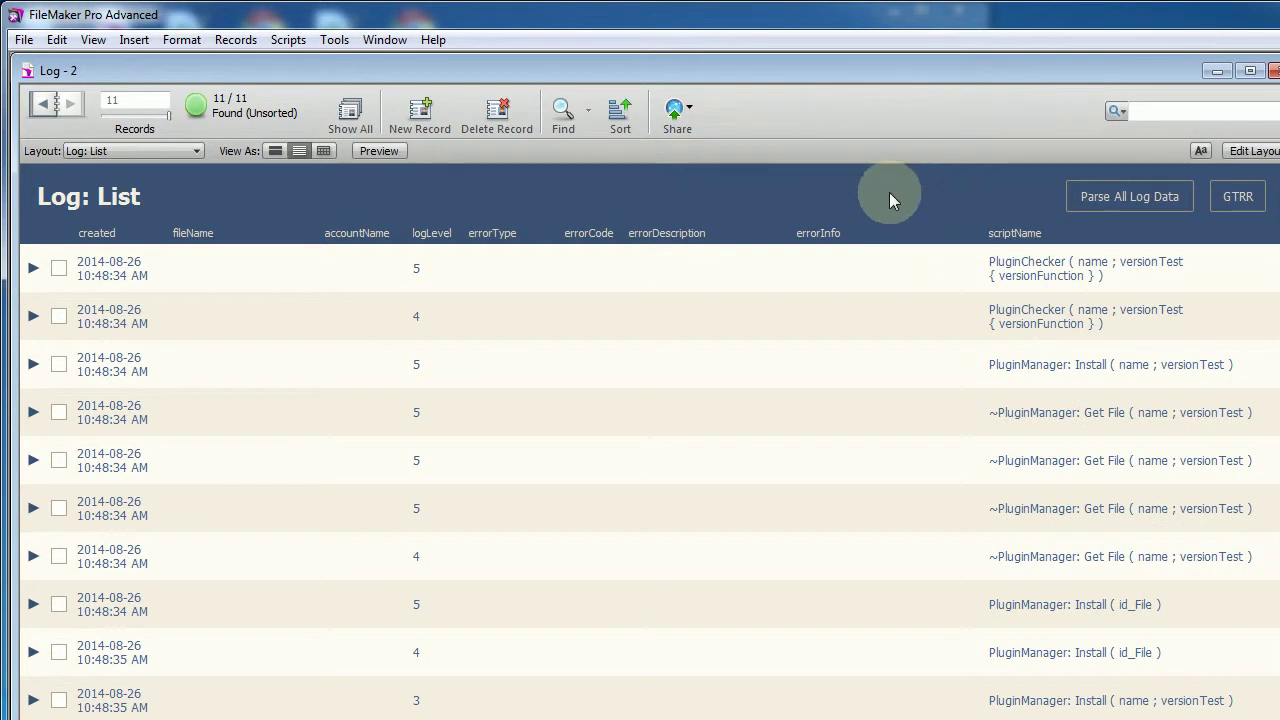
{"action": "left_click", "coordinate": [754, 270]}
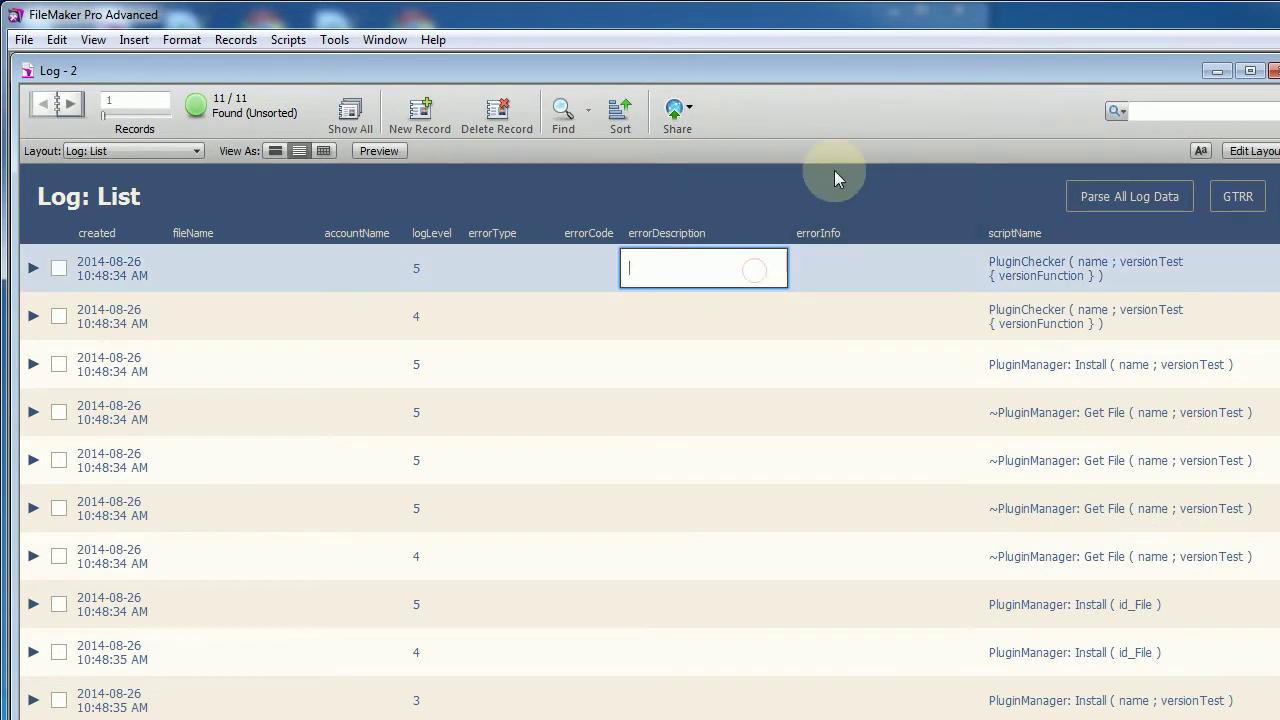
{"action": "left_click", "coordinate": [816, 197]}
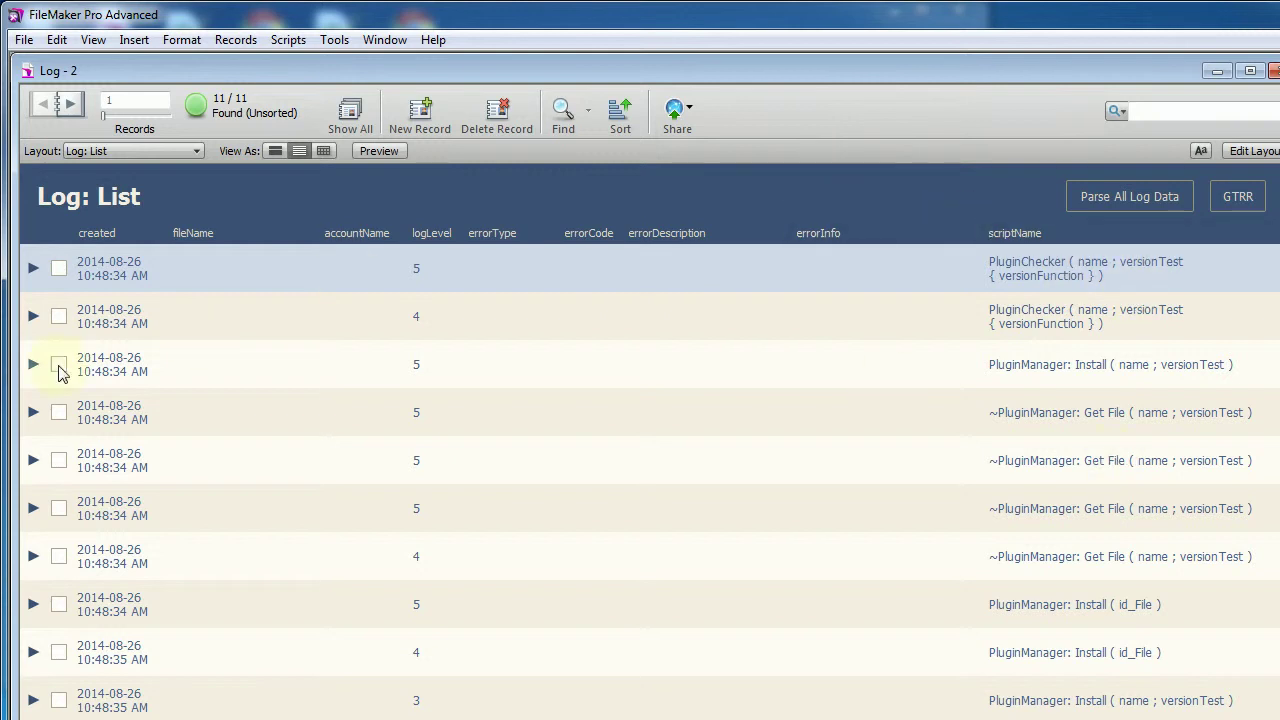
Examine the log data of the first four log records in the detail layout.
{"action": "left_click", "coordinate": [34, 267]}
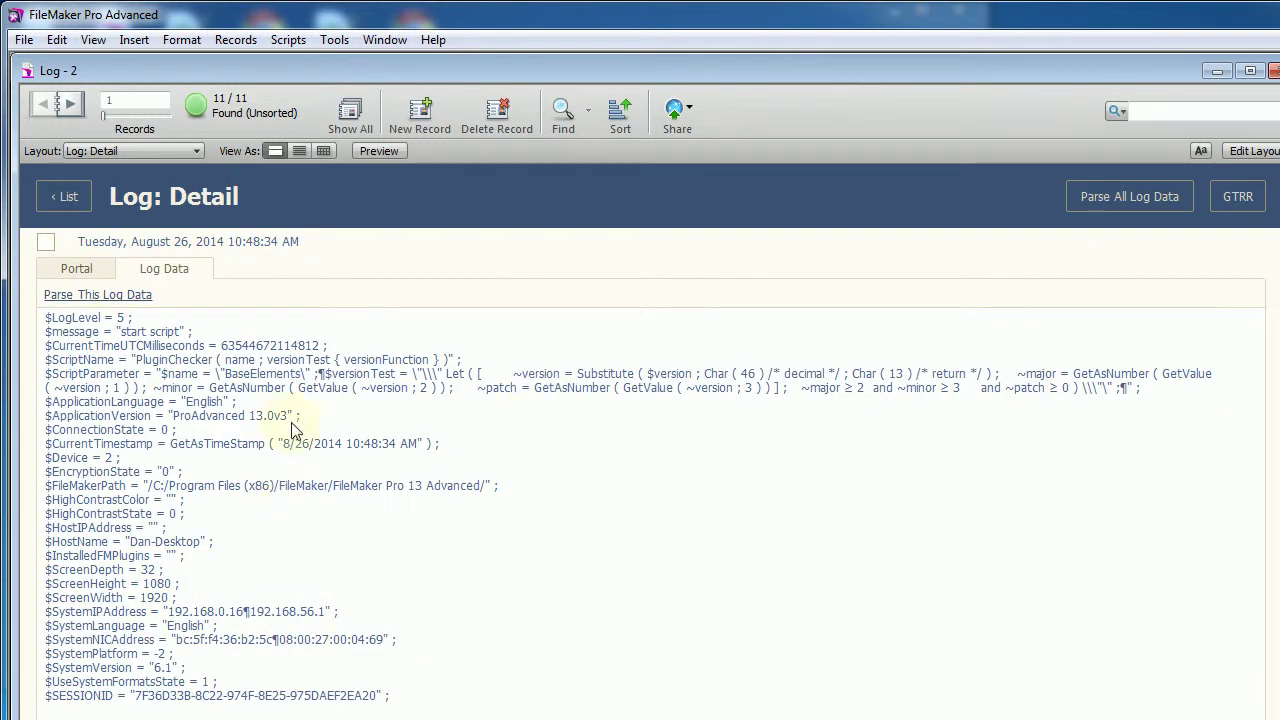
{"action": "key", "text": "ctrl+Down"}
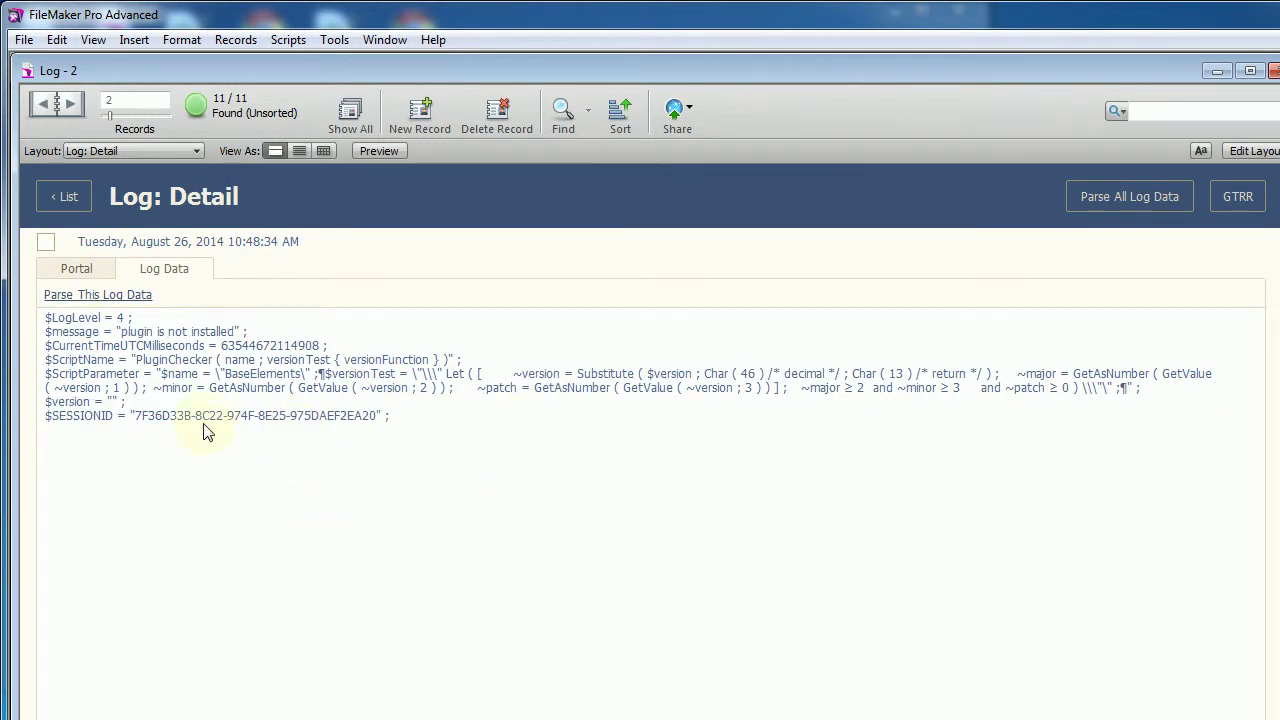
{"action": "key", "text": "ctrl+Down"}
{"action": "key", "text": "ctrl+Down"}
{"action": "left_click", "coordinate": [70, 204]}
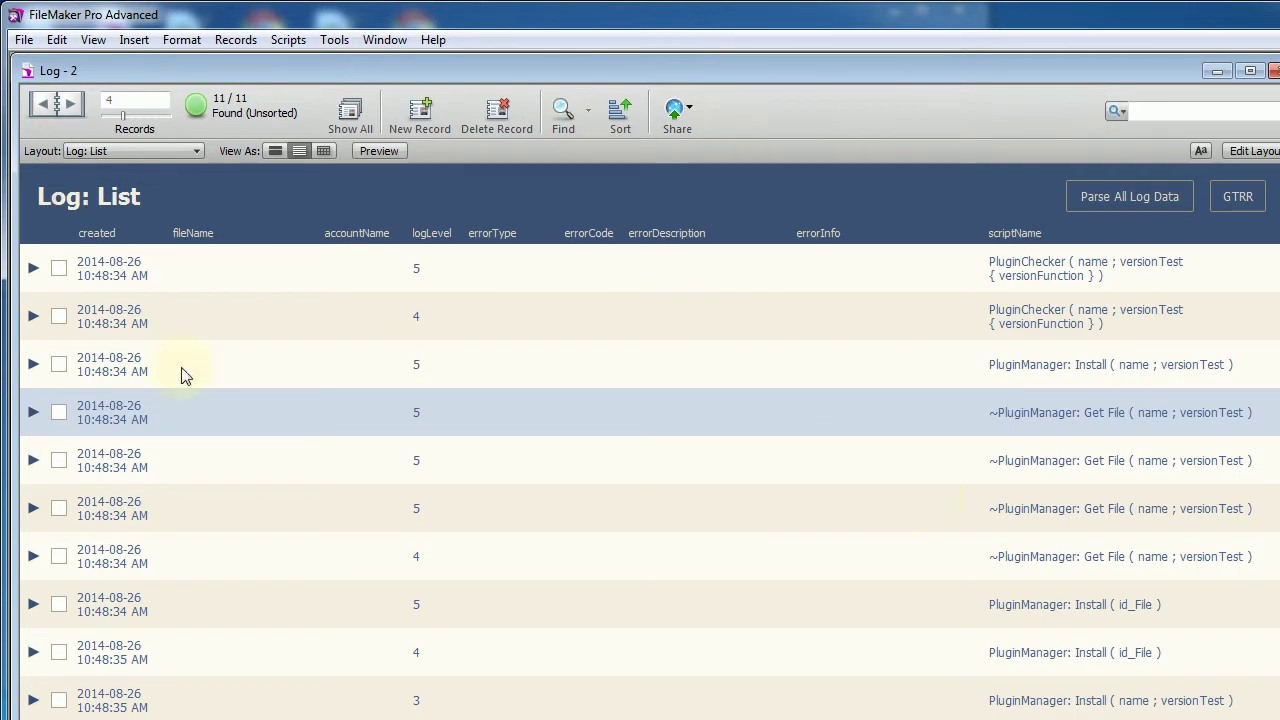
{"action": "left_click", "coordinate": [38, 411]}
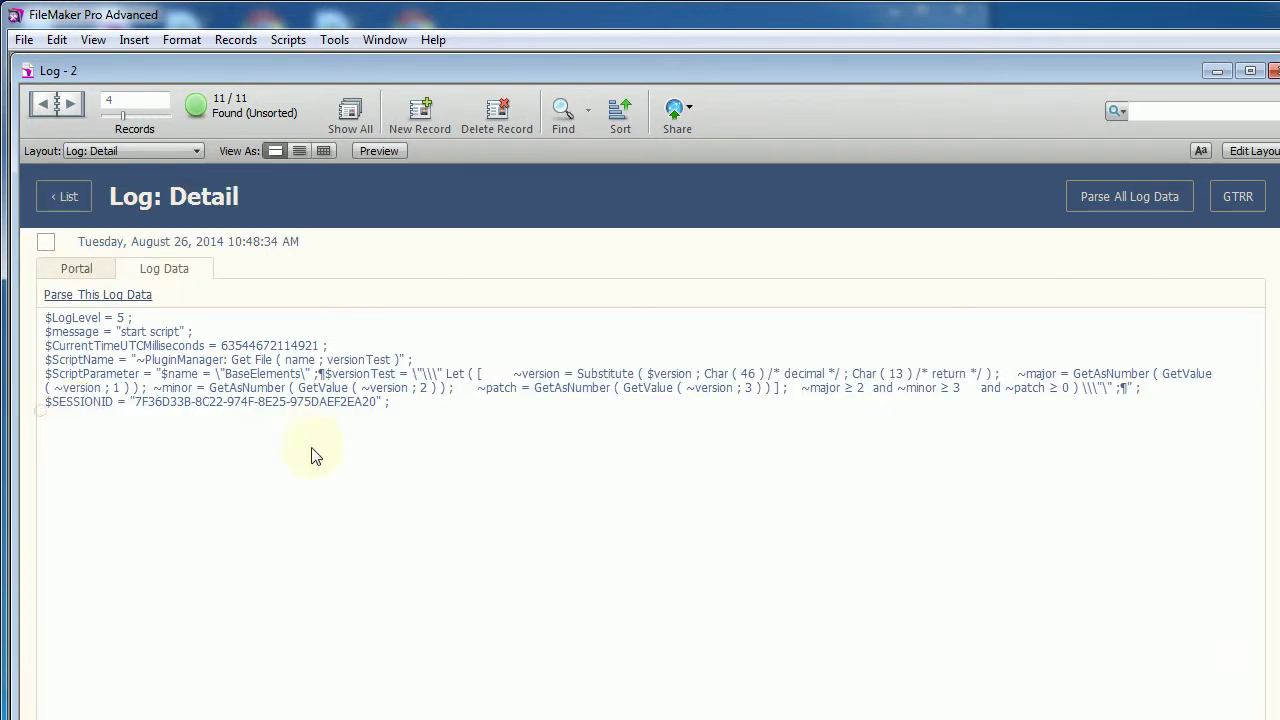
Examine the log data of the fourth, fifth and sixth log records in the detail layout.
{"action": "left_click", "coordinate": [80, 338]}
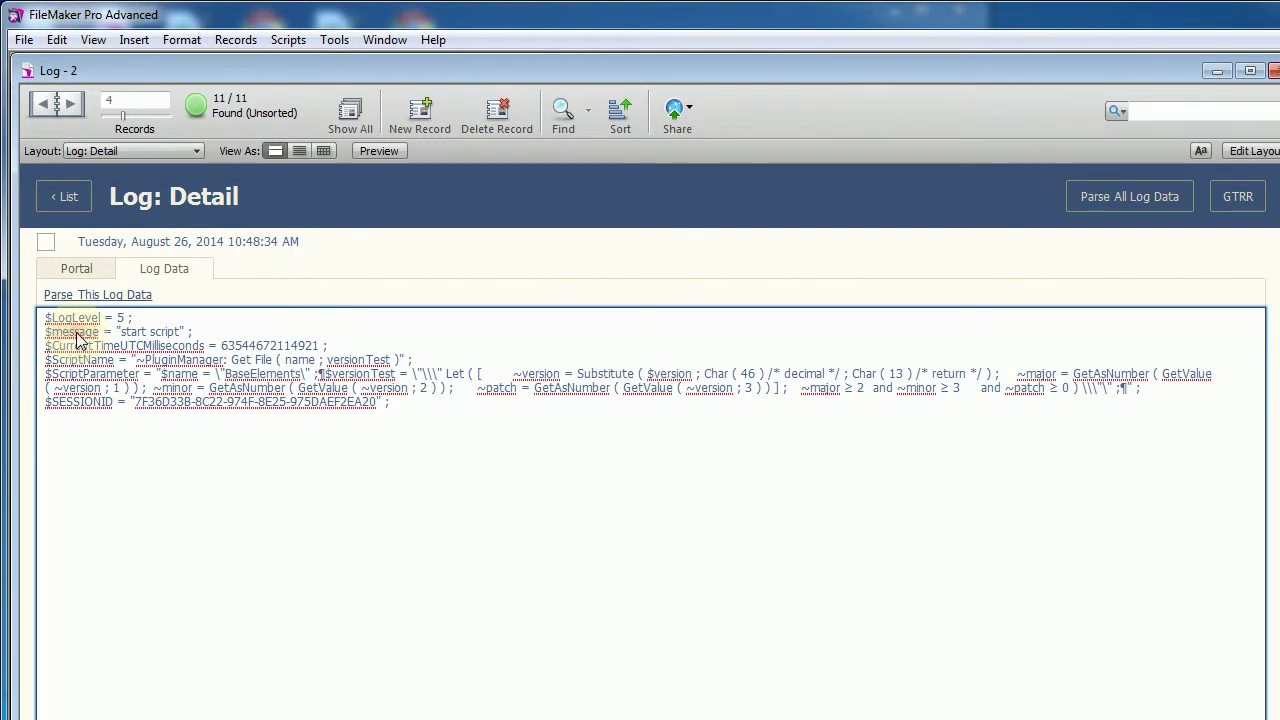
{"action": "left_click", "coordinate": [395, 203]}
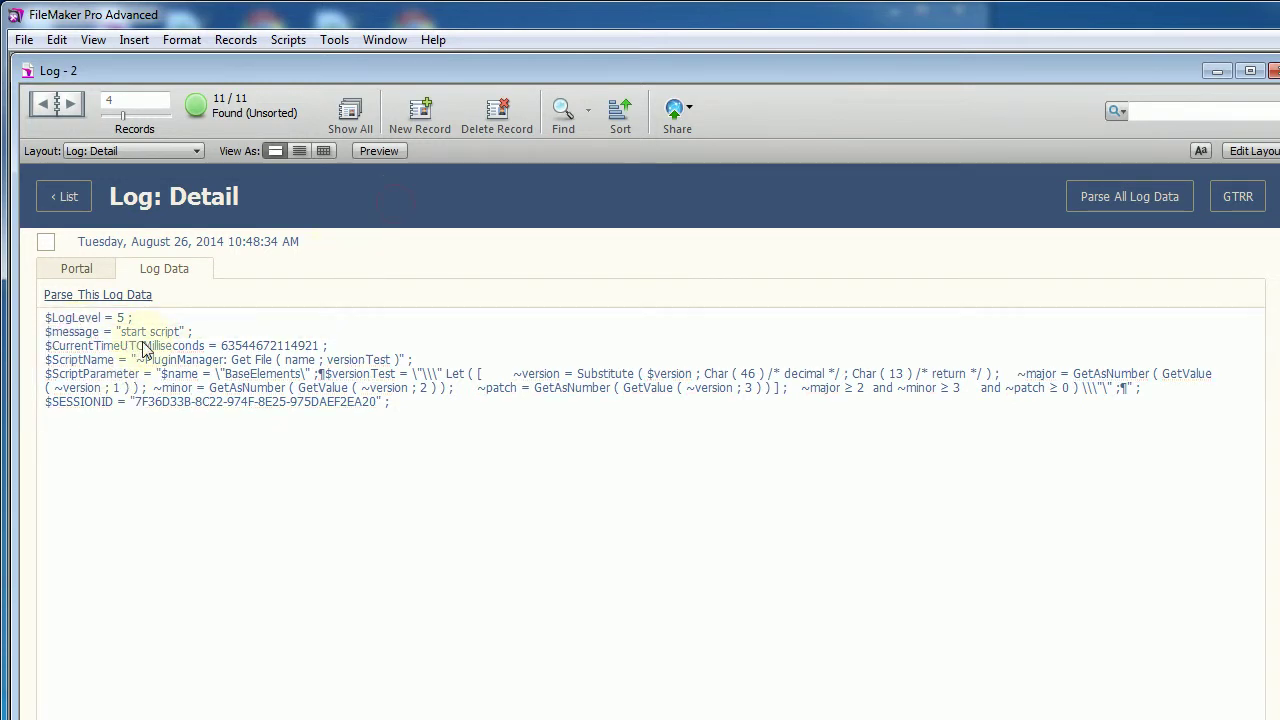
{"action": "key", "text": "ctrl+Down"}
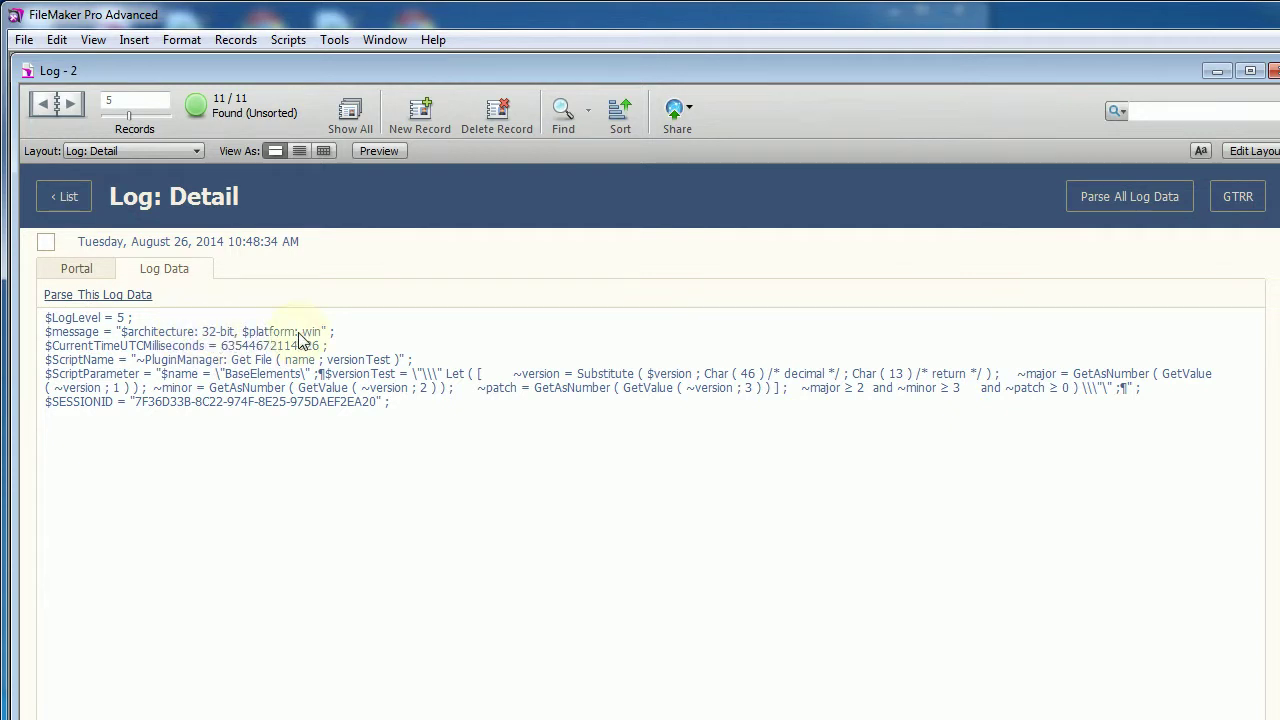
{"action": "key", "text": "ctrl+Down"}
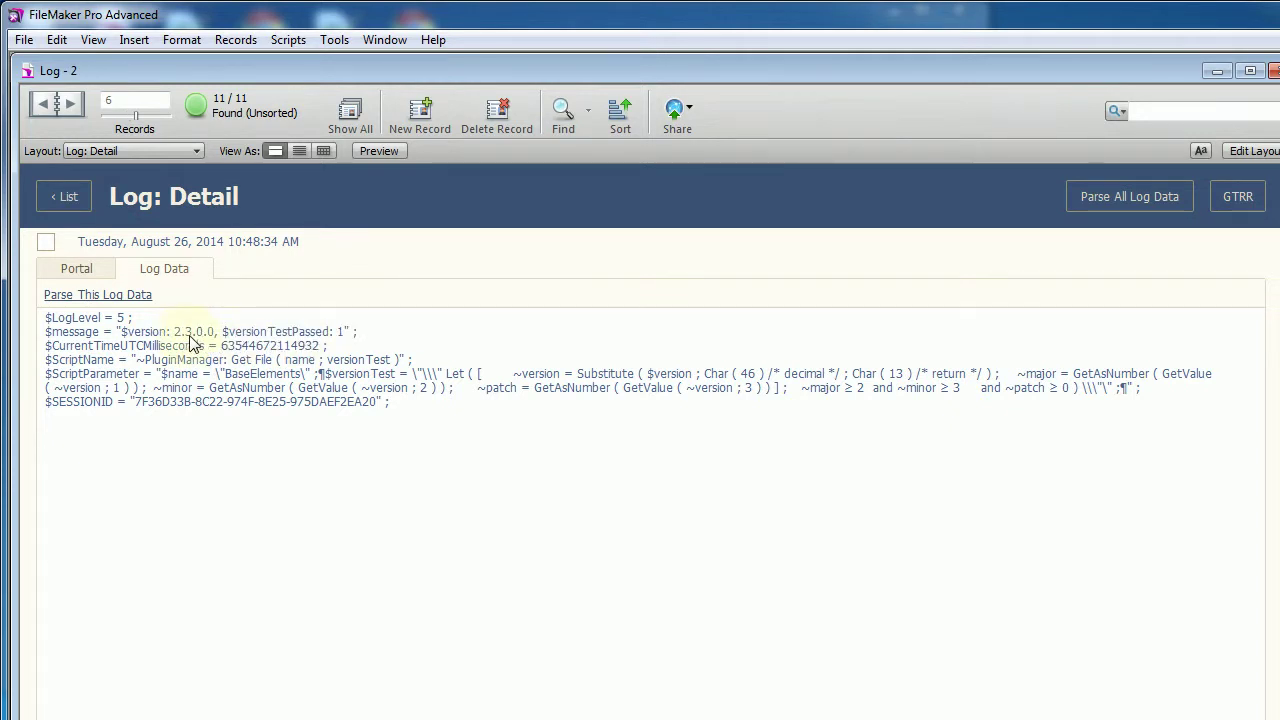
{"action": "left_click_drag", "start_coordinate": [46, 317], "coordinate": [387, 329]}
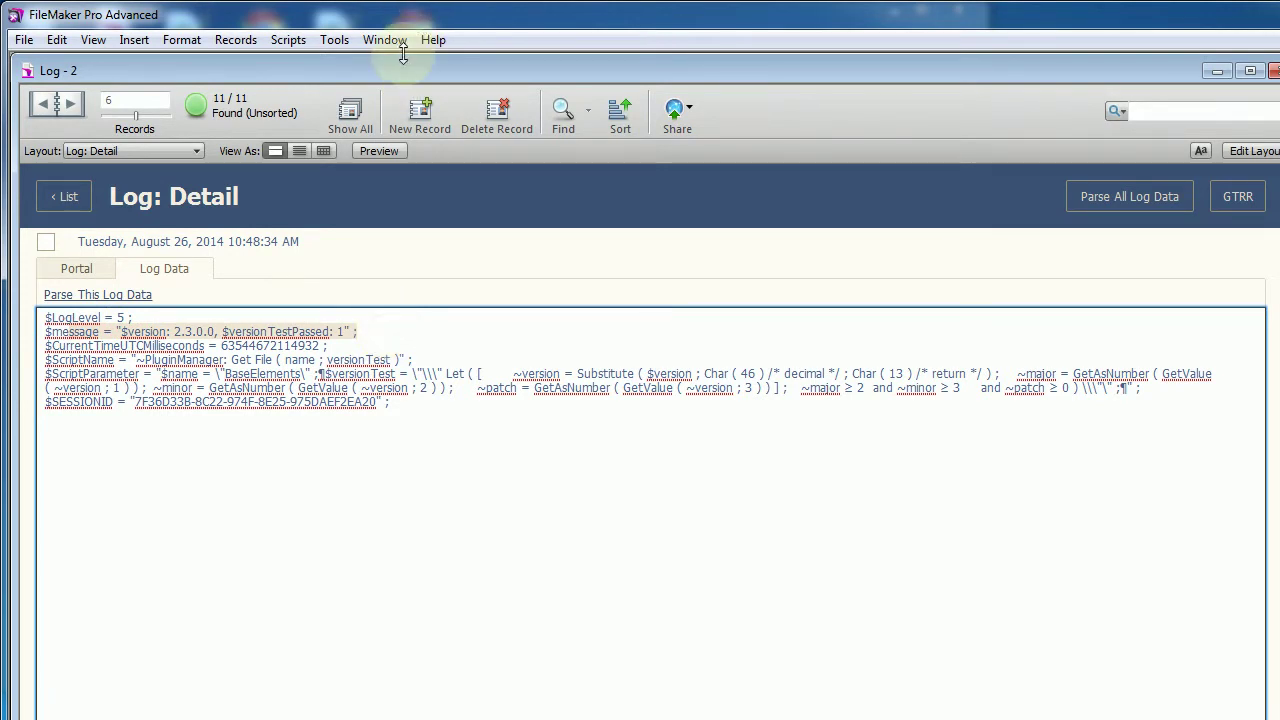
Lower the Log - 2 window, return to the log list and hide all existing records from the found set.
{"action": "left_click_drag", "start_coordinate": [400, 72], "coordinate": [385, 197]}
{"action": "left_click", "coordinate": [396, 322]}
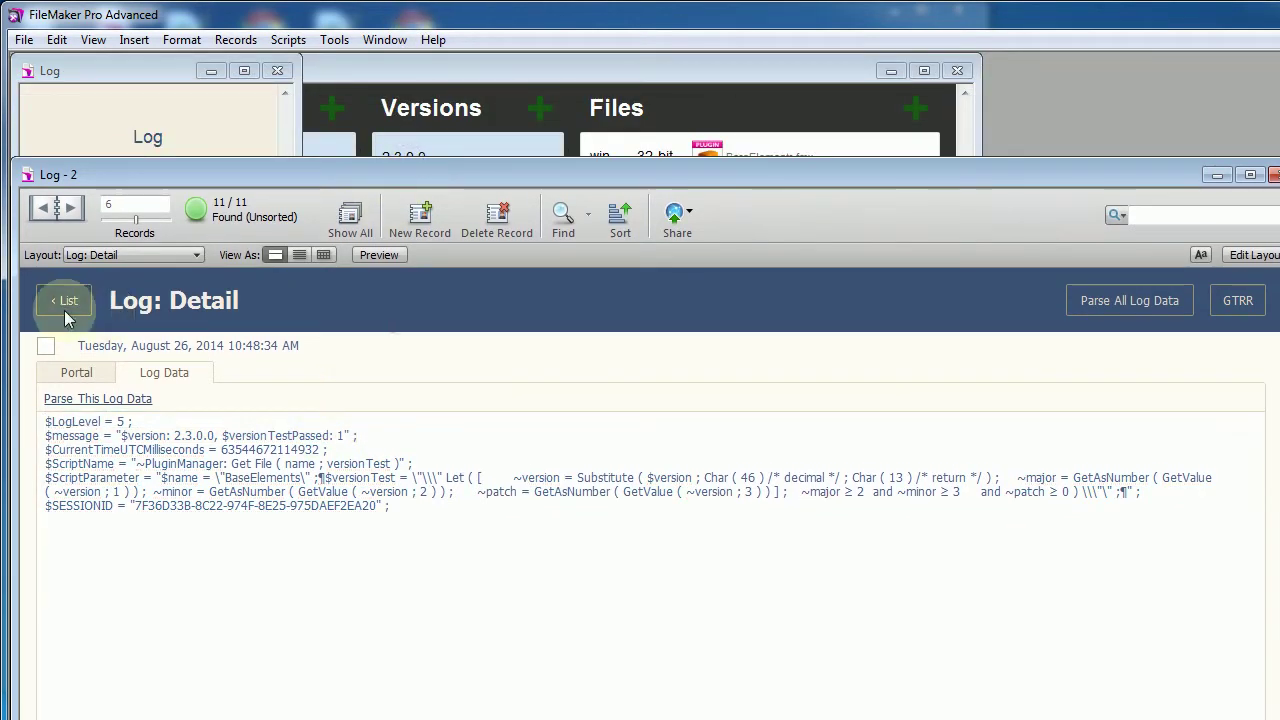
{"action": "left_click", "coordinate": [64, 300]}
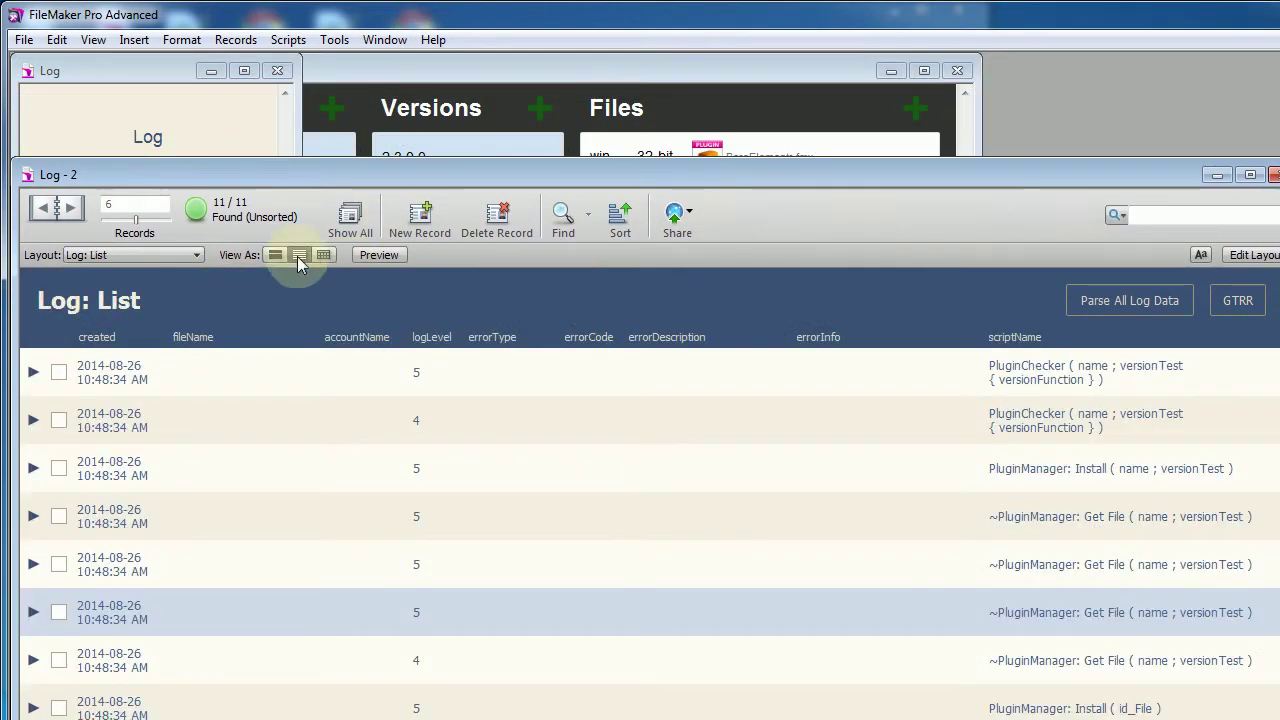
{"action": "left_click", "coordinate": [195, 208]}
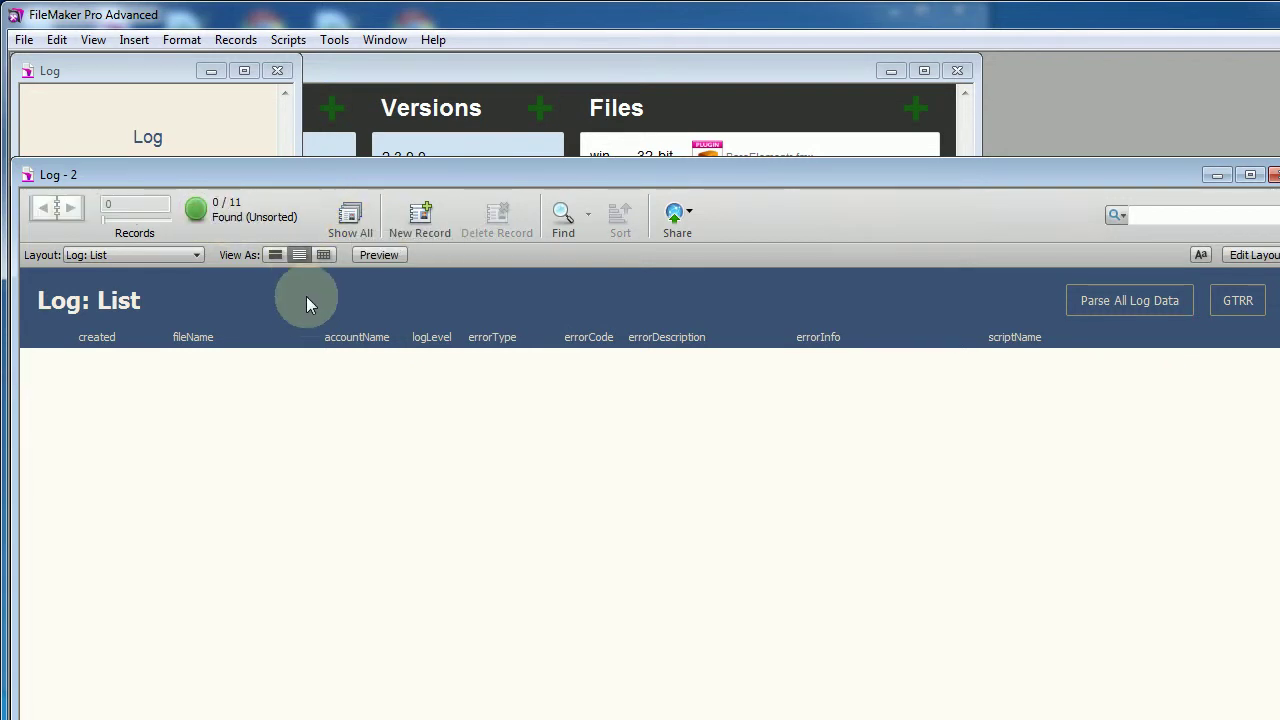
Bring PluginManager to the front and check its list of installed plugins.
{"action": "left_click", "coordinate": [680, 70]}
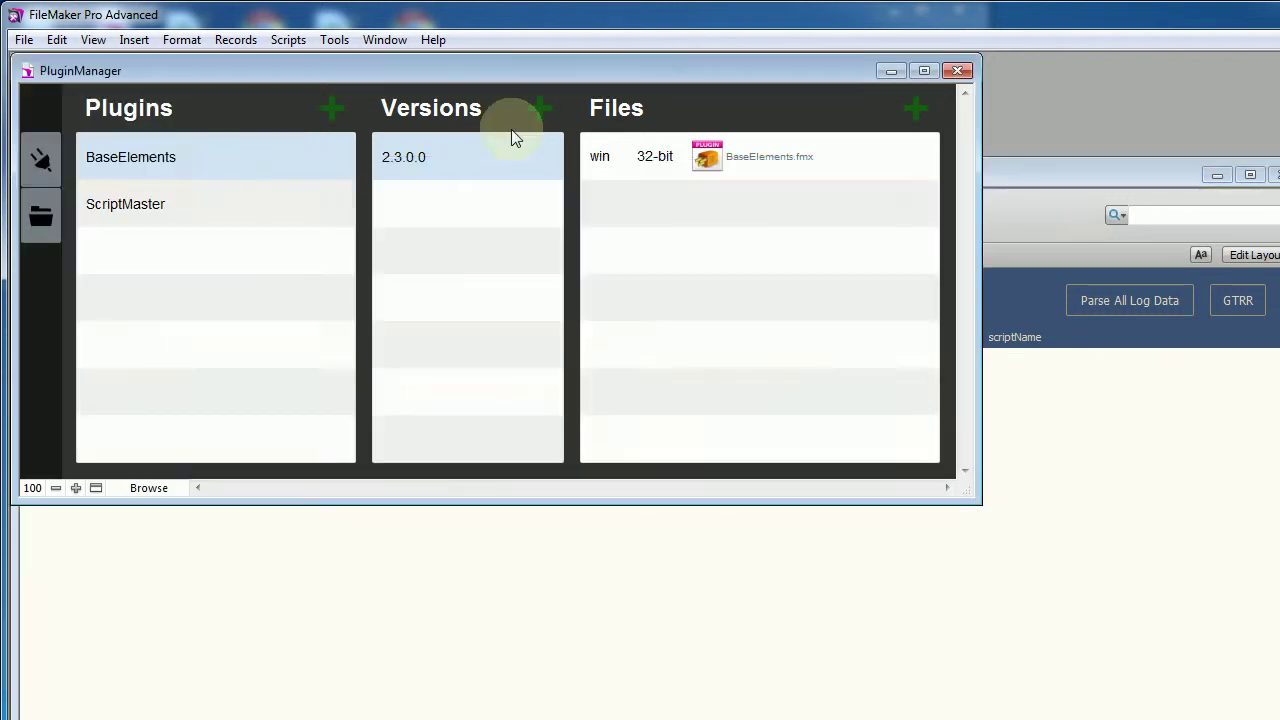
{"action": "left_click", "coordinate": [40, 158]}
{"action": "left_click", "coordinate": [412, 405]}
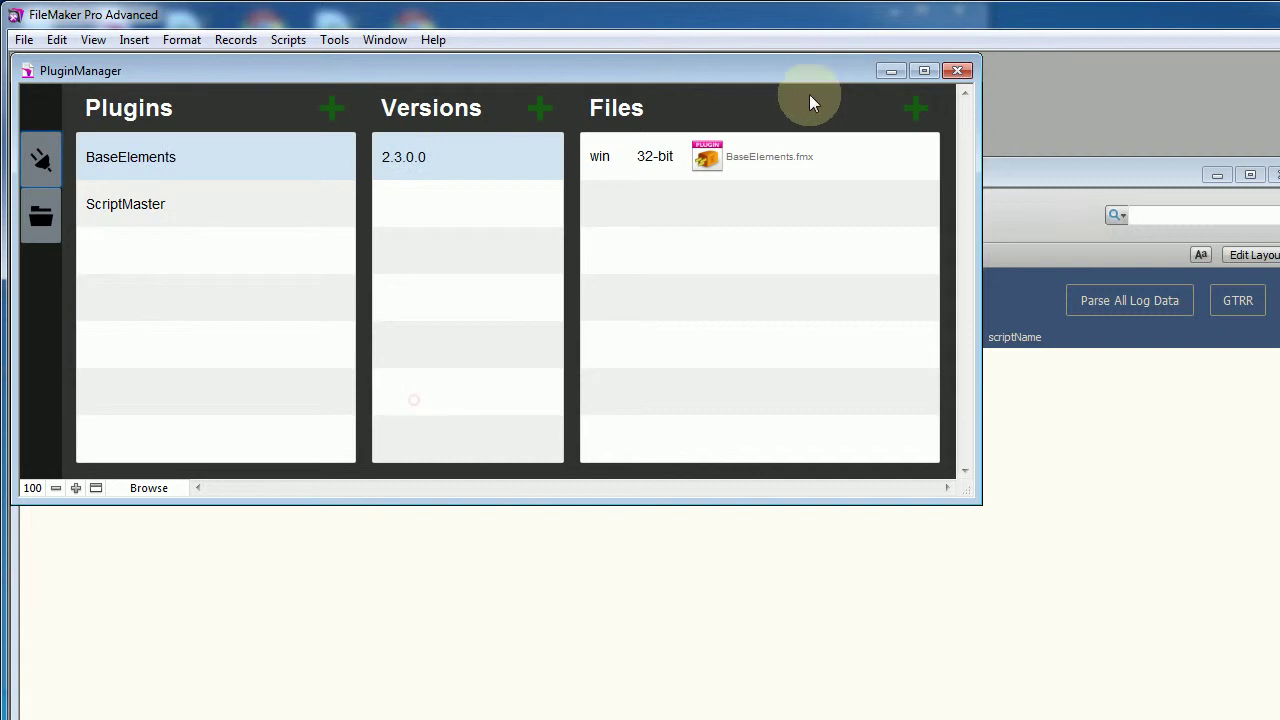
Run the "PluginChecker: BaseElements" script again and close the script manager.
{"action": "key", "text": "ctrl+shift+s"}
{"action": "left_click", "coordinate": [1065, 238]}
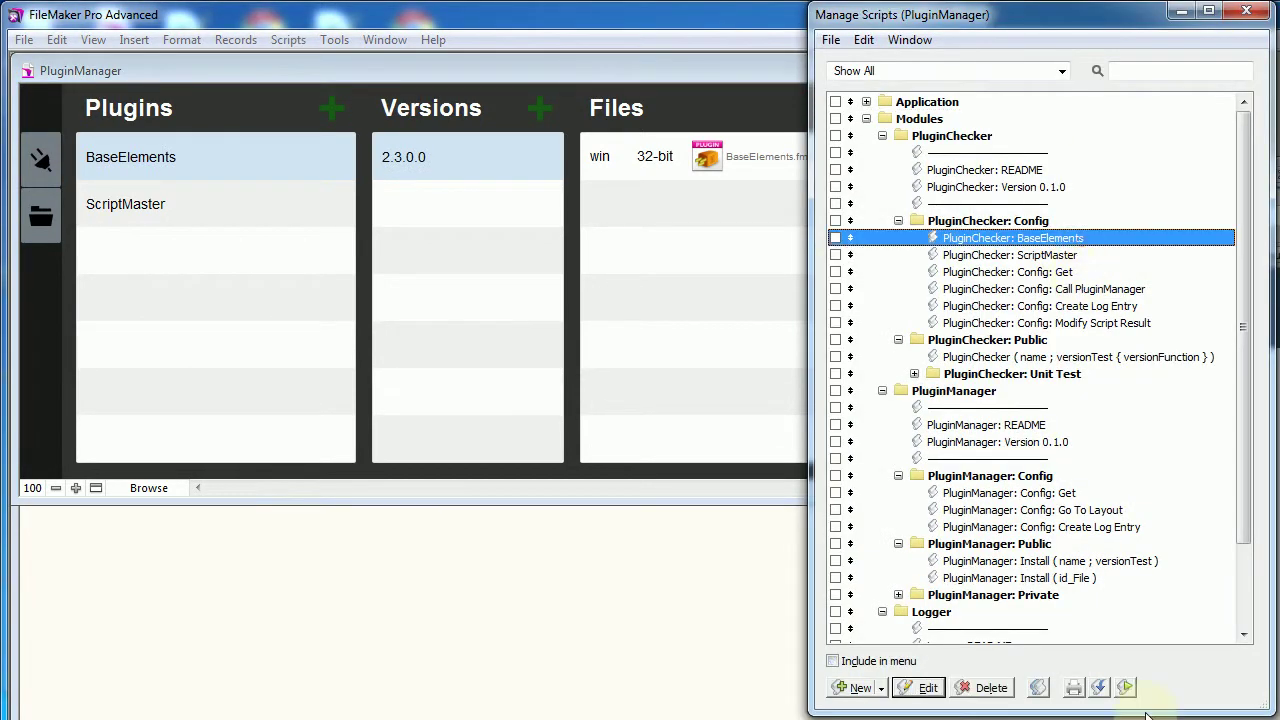
{"action": "left_click", "coordinate": [1127, 688]}
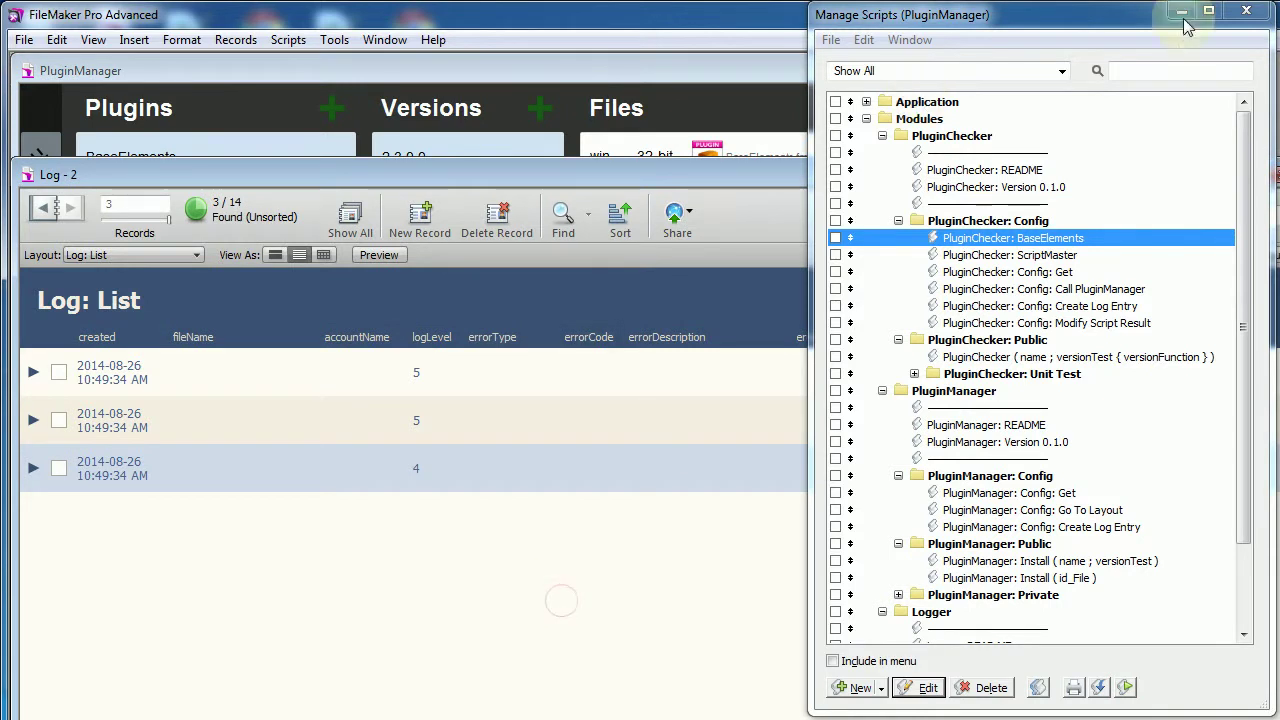
{"action": "left_click", "coordinate": [1247, 13]}
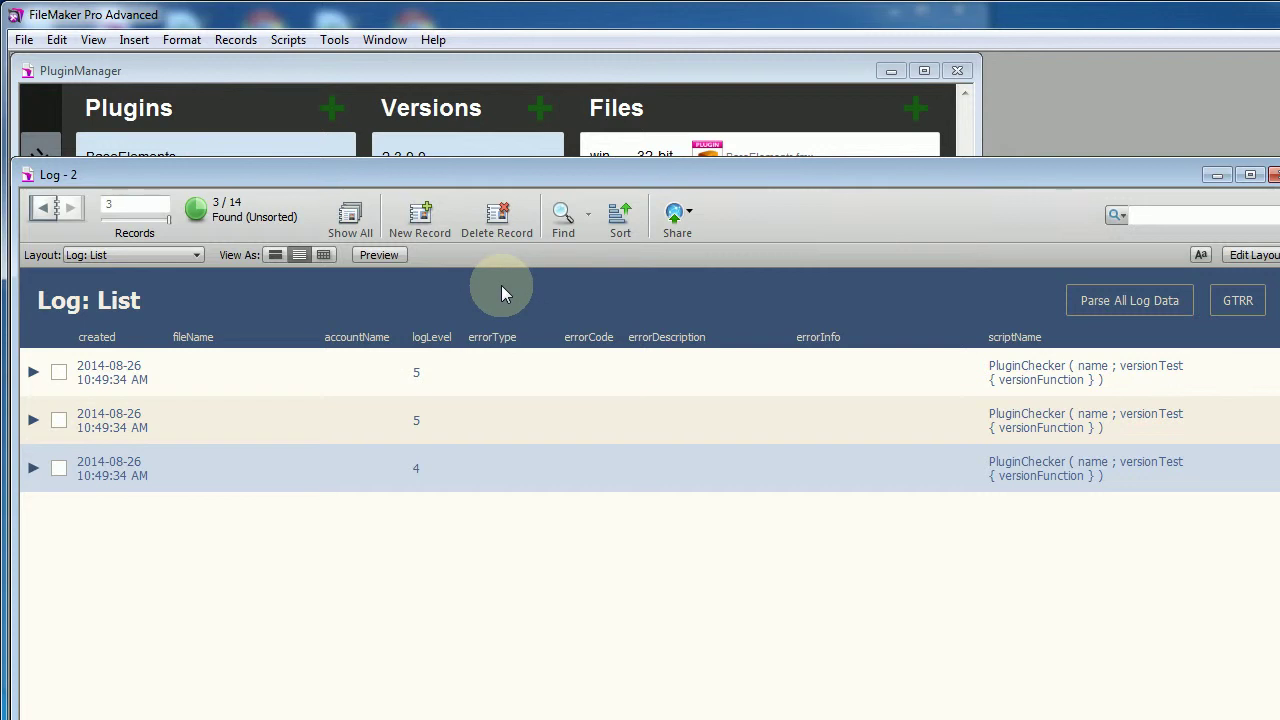
Select the ScriptMaster plugin in PluginManager and the "PluginChecker: ScriptMaster" script in the script manager.
{"action": "left_click", "coordinate": [636, 76]}
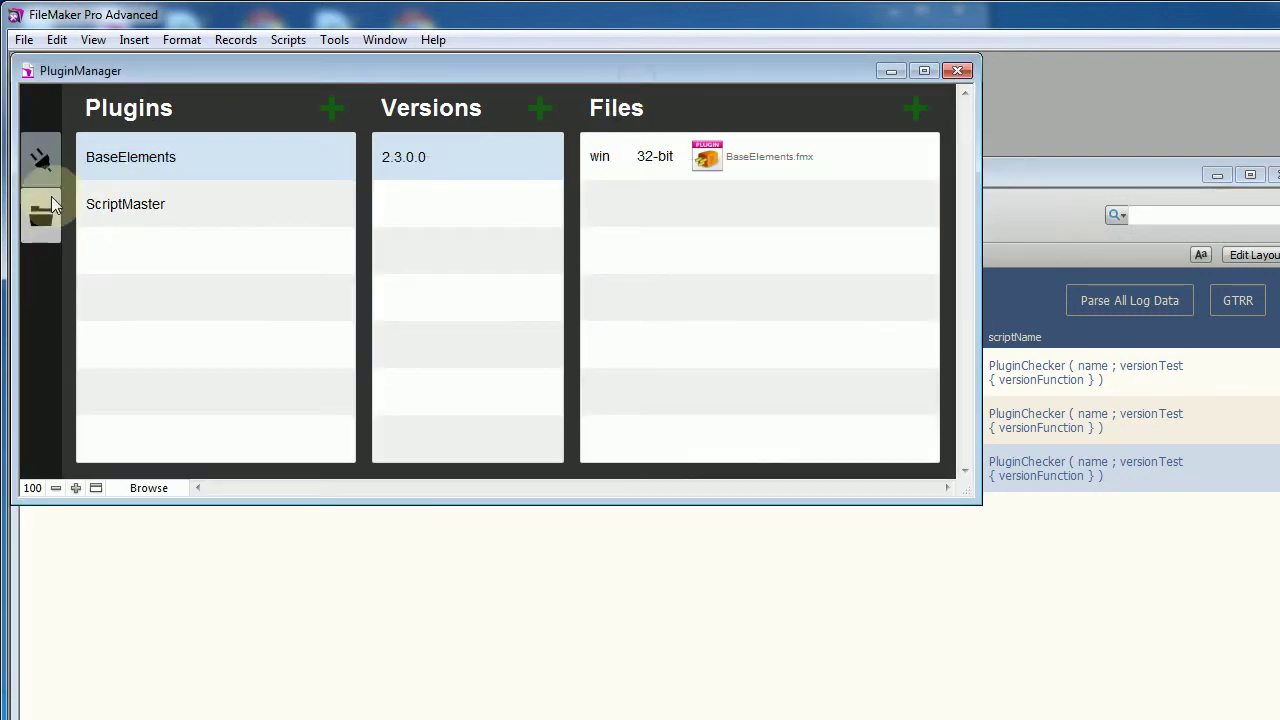
{"action": "left_click", "coordinate": [114, 204]}
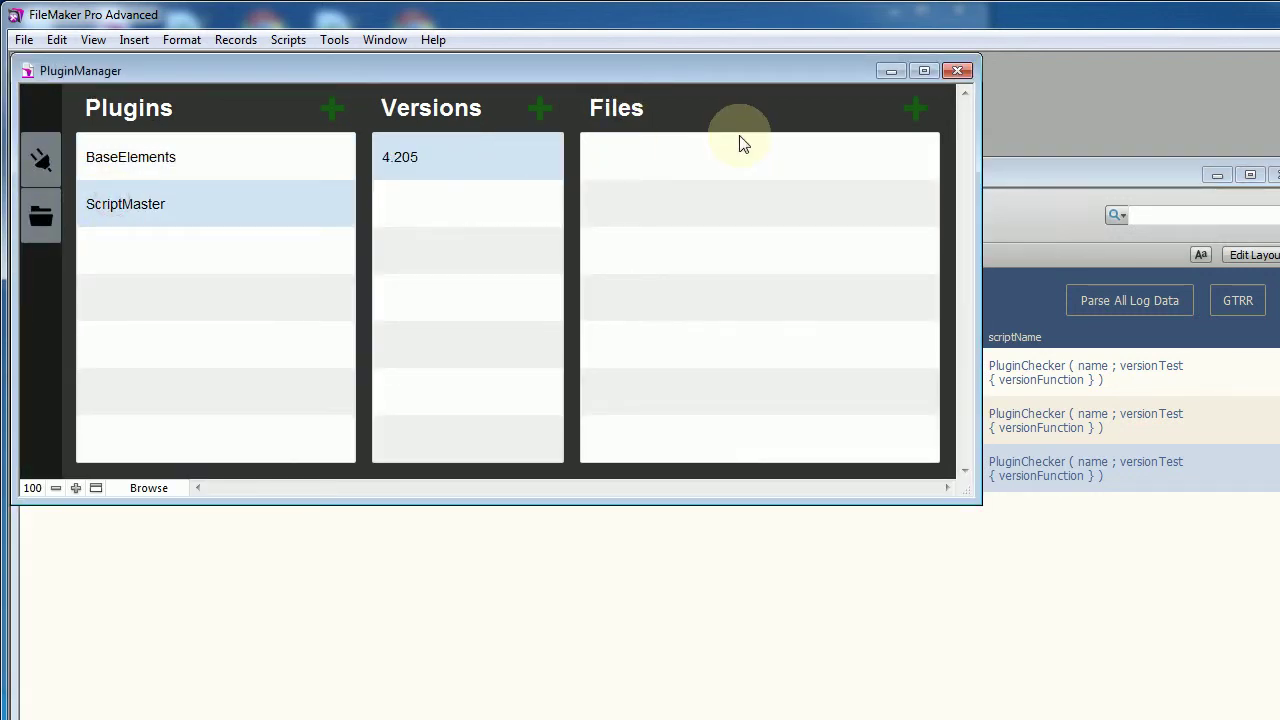
{"action": "key", "text": "ctrl+shift+s"}
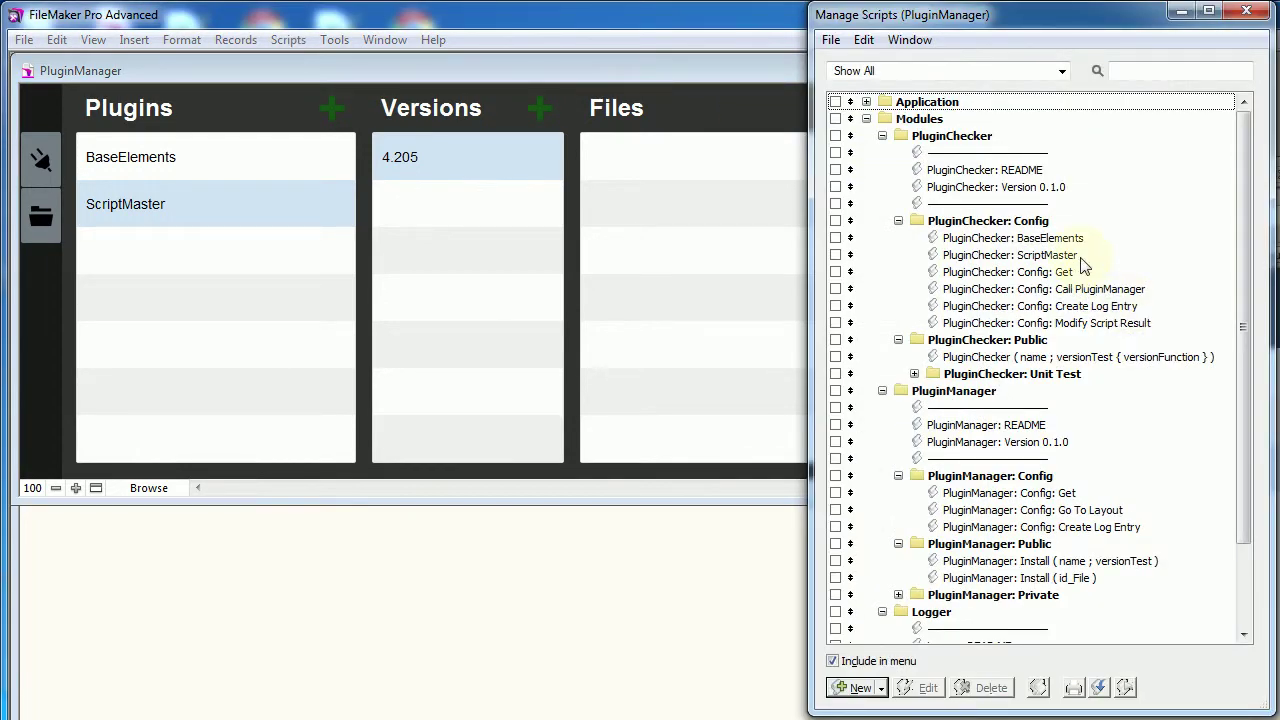
{"action": "left_click", "coordinate": [1080, 258]}
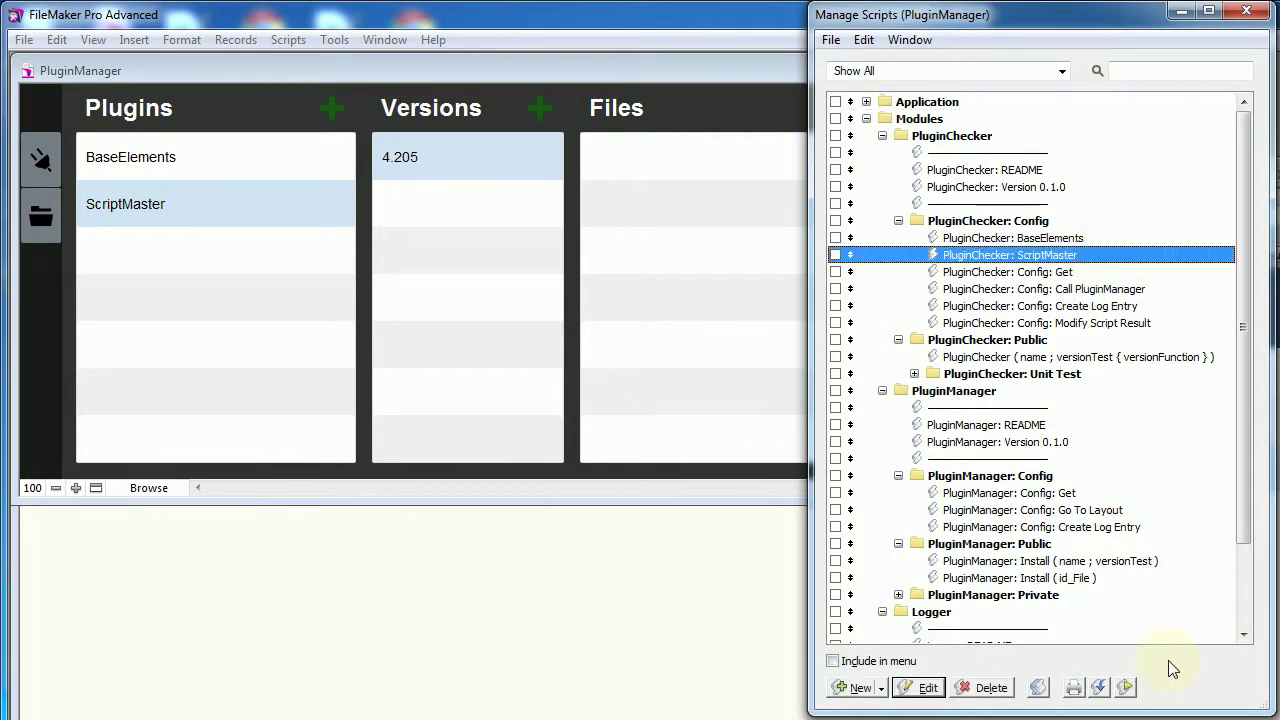
{"action": "left_click", "coordinate": [1125, 687]}
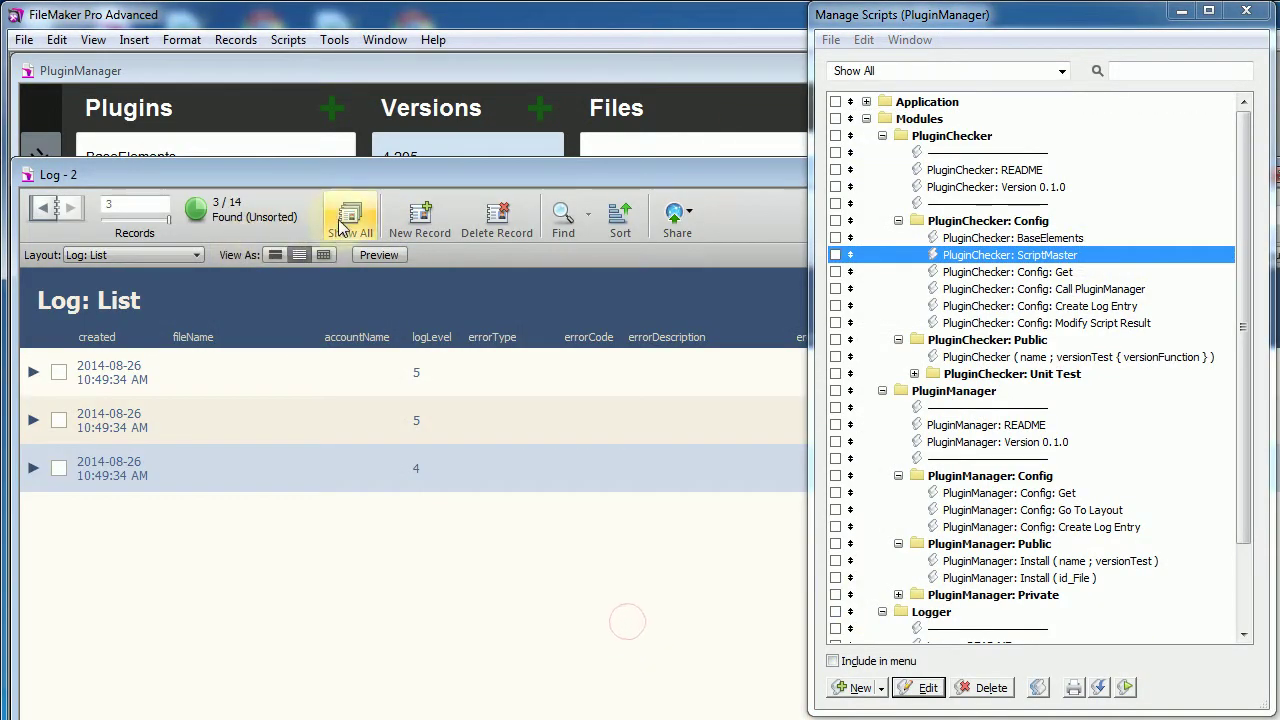
Empty the log list's found set, run the "PluginChecker: ScriptMaster" script and close the script manager.
{"action": "left_click", "coordinate": [350, 216]}
{"action": "left_click", "coordinate": [195, 209]}
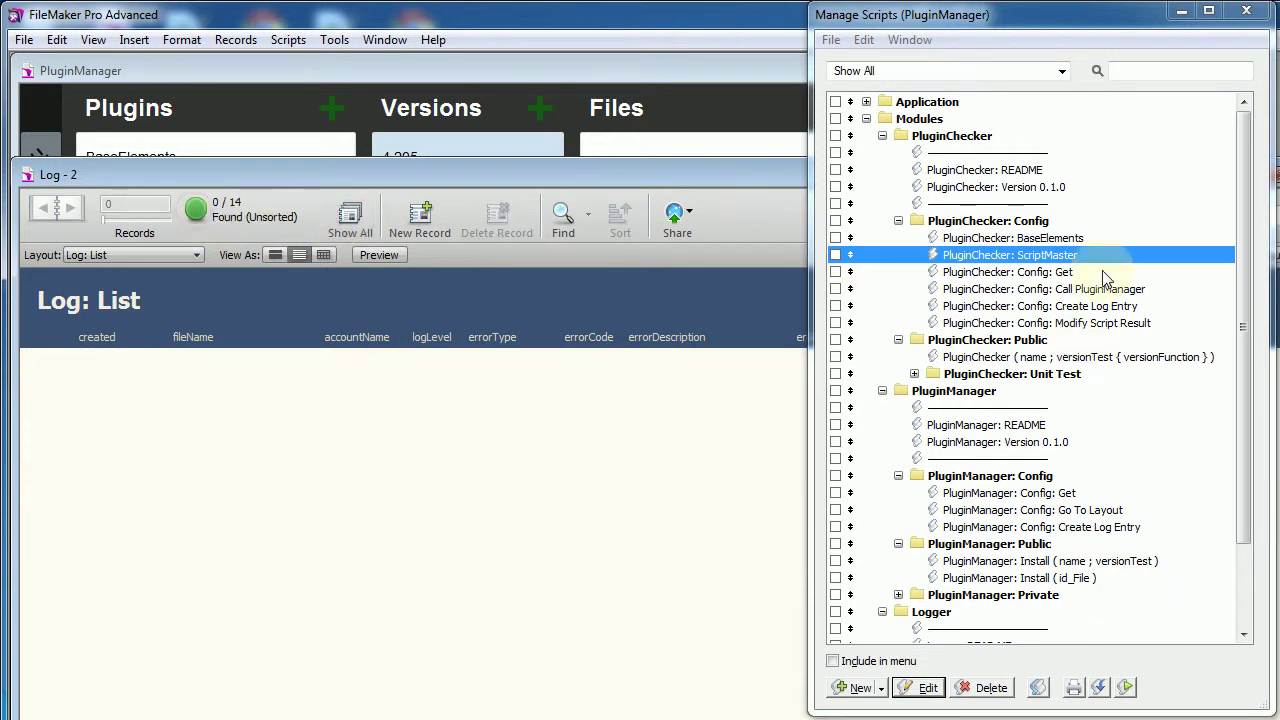
{"action": "left_click", "coordinate": [1048, 255]}
{"action": "left_click", "coordinate": [1126, 687]}
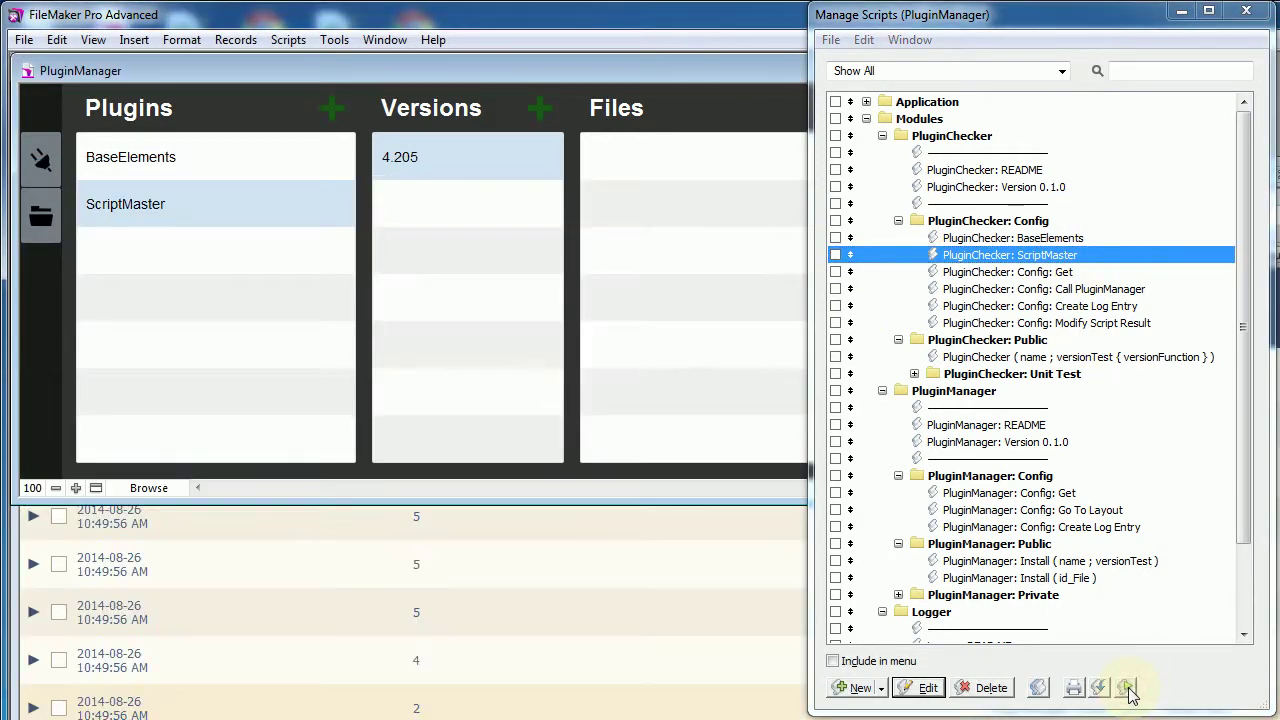
{"action": "left_click", "coordinate": [1246, 10]}
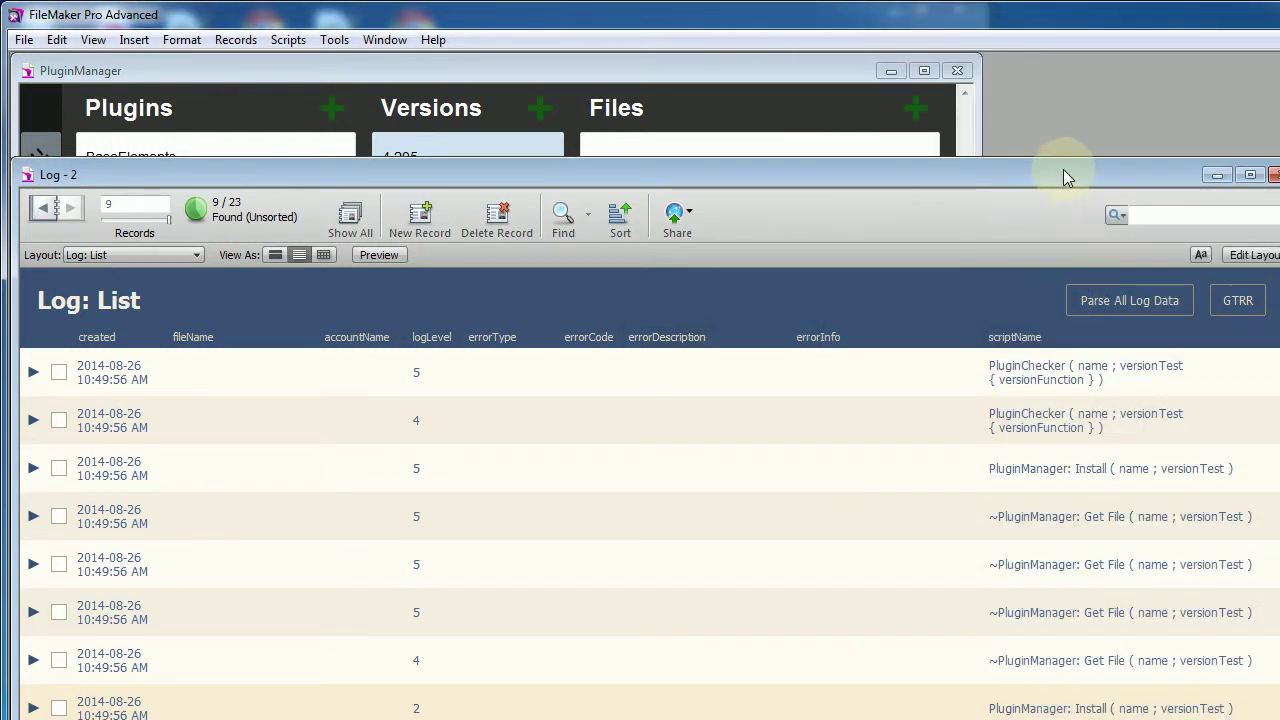
Raise the Log - 2 window and open the detail of the log level 2 "PluginManager: Install ( name ; versionTest )" record.
{"action": "left_click_drag", "start_coordinate": [1063, 171], "coordinate": [1063, 100]}
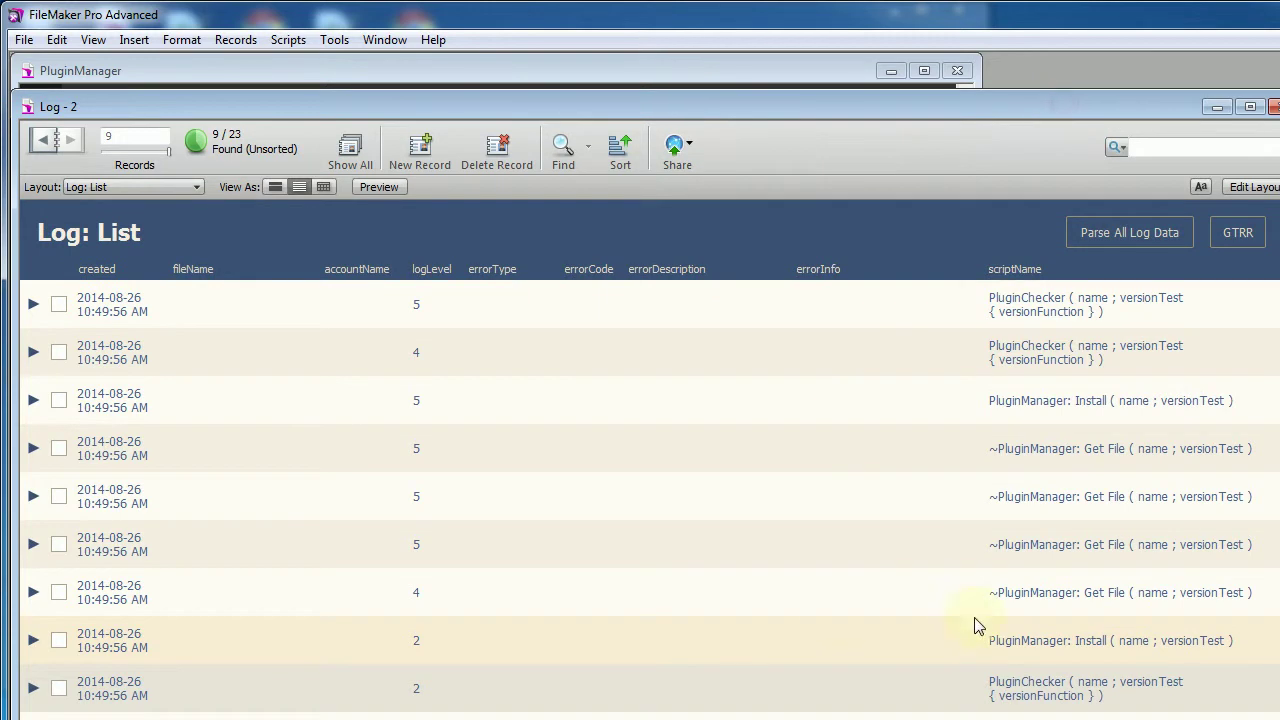
{"action": "left_click", "coordinate": [428, 650]}
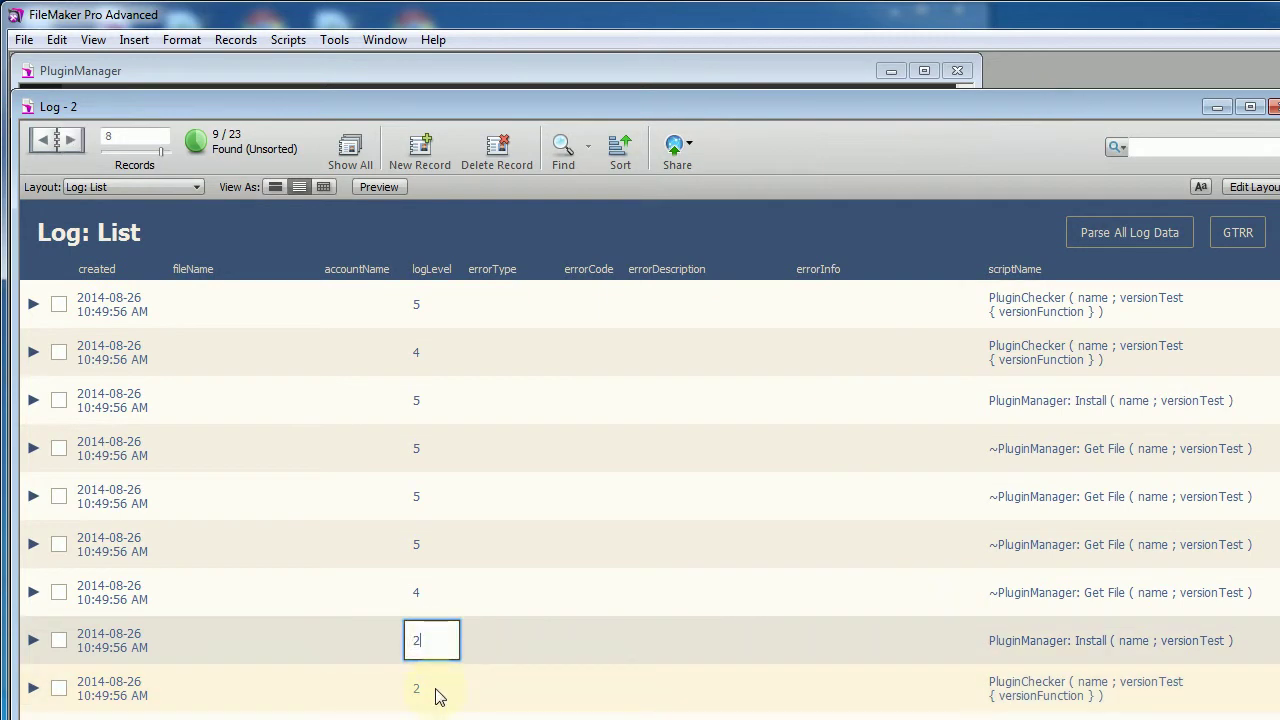
{"action": "left_click", "coordinate": [437, 692]}
{"action": "left_click", "coordinate": [443, 651]}
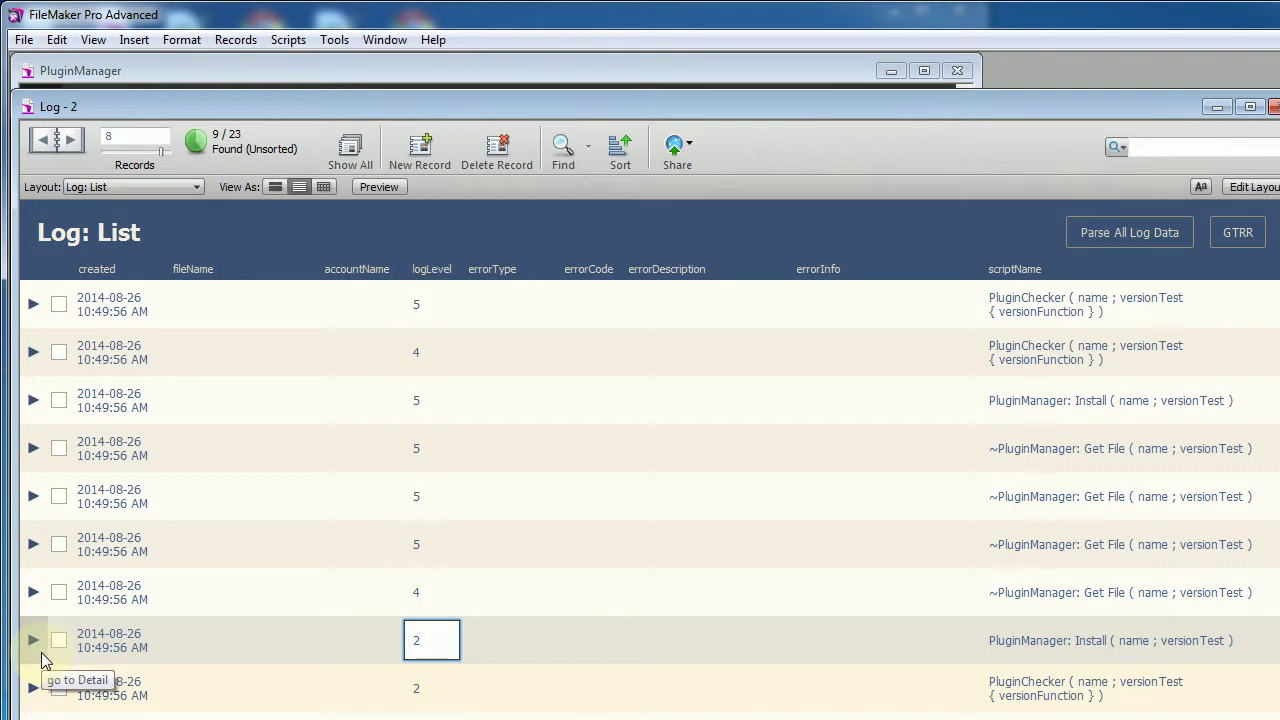
{"action": "left_click", "coordinate": [41, 652]}
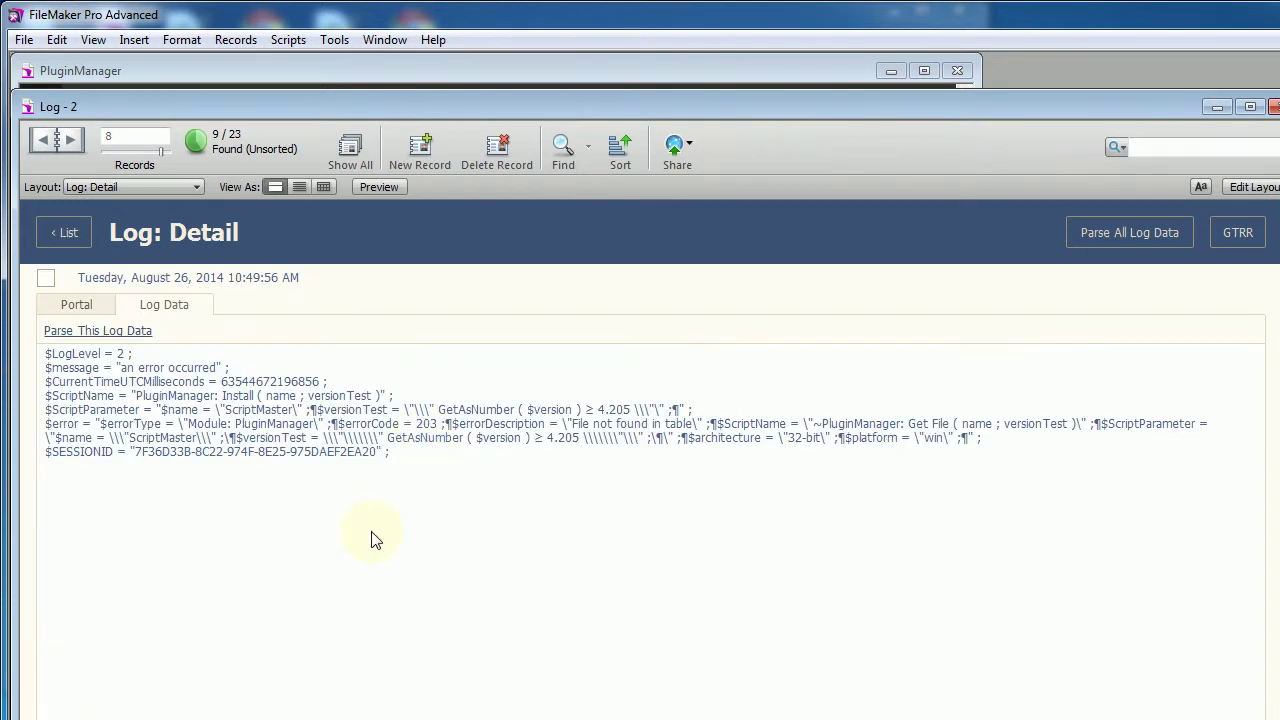
Examine the record's error details in the raw log data and the parsed portal, and return to the log list.
{"action": "triple_click", "coordinate": [153, 429]}
{"action": "left_click", "coordinate": [153, 429]}
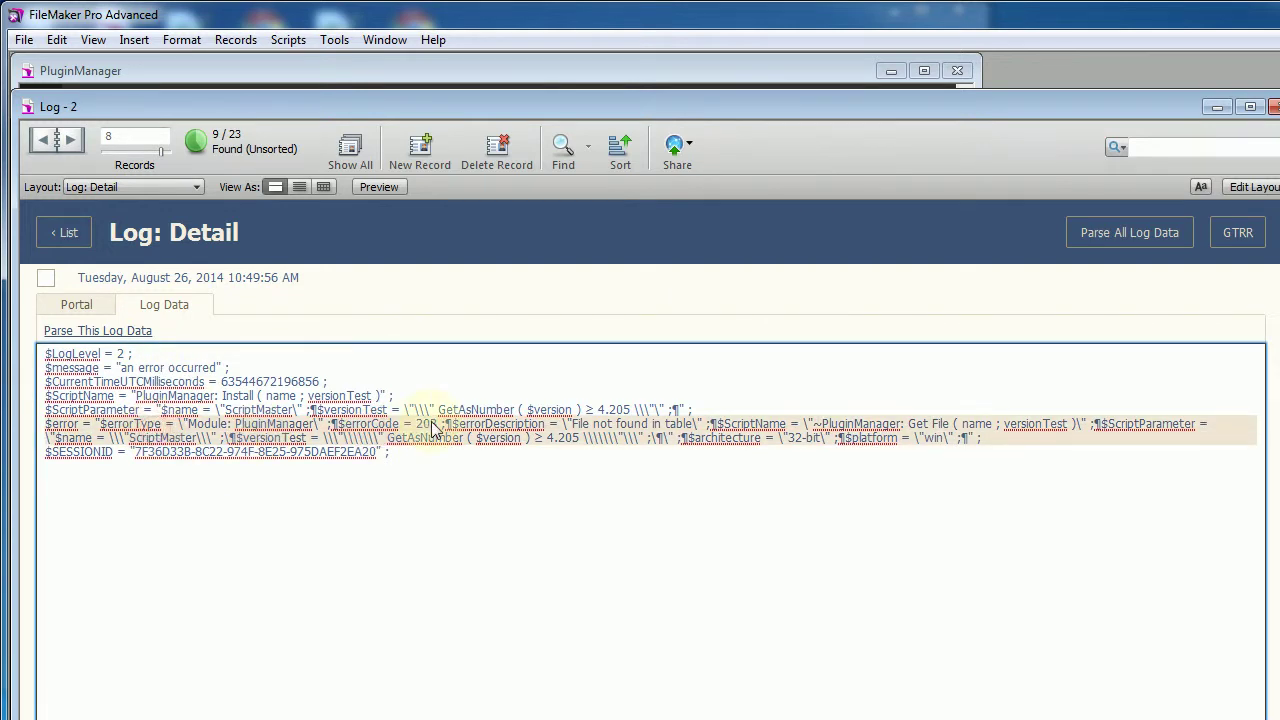
{"action": "left_click", "coordinate": [85, 304]}
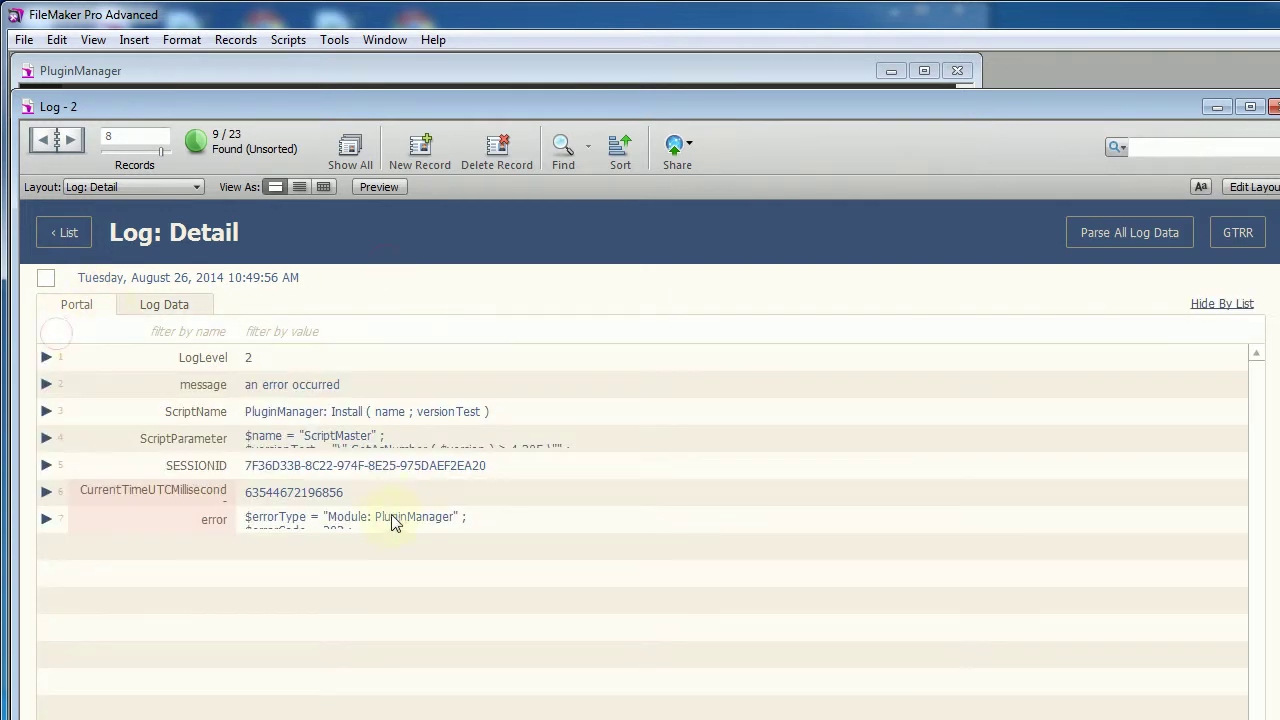
{"action": "left_click", "coordinate": [460, 537]}
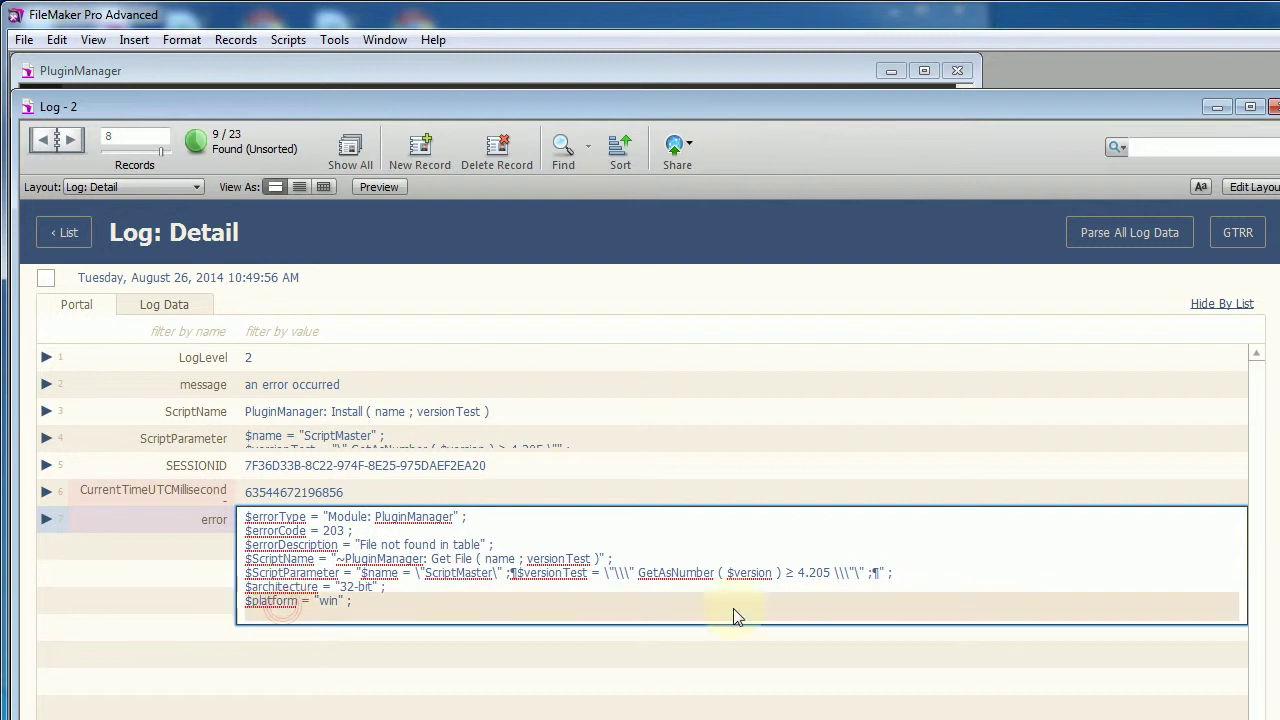
{"action": "left_click_drag", "start_coordinate": [638, 573], "coordinate": [830, 573]}
{"action": "double_click", "coordinate": [460, 573]}
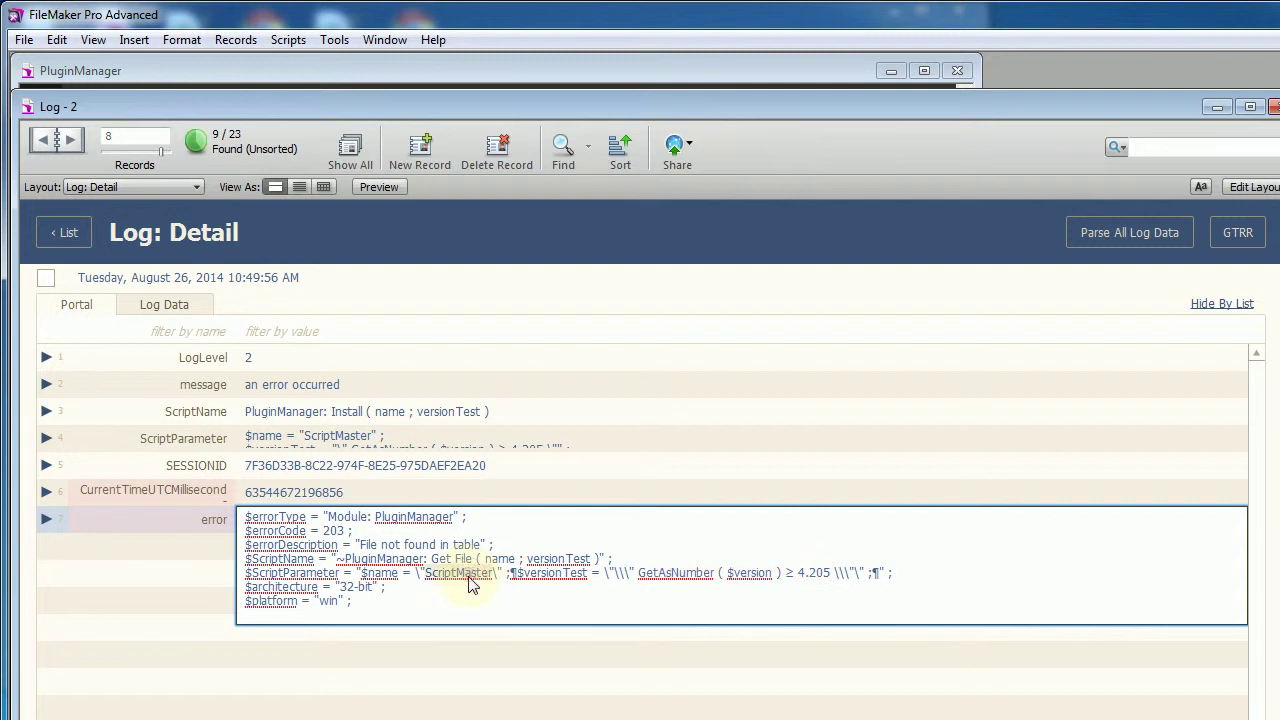
{"action": "left_click", "coordinate": [450, 228]}
{"action": "left_click", "coordinate": [50, 231]}
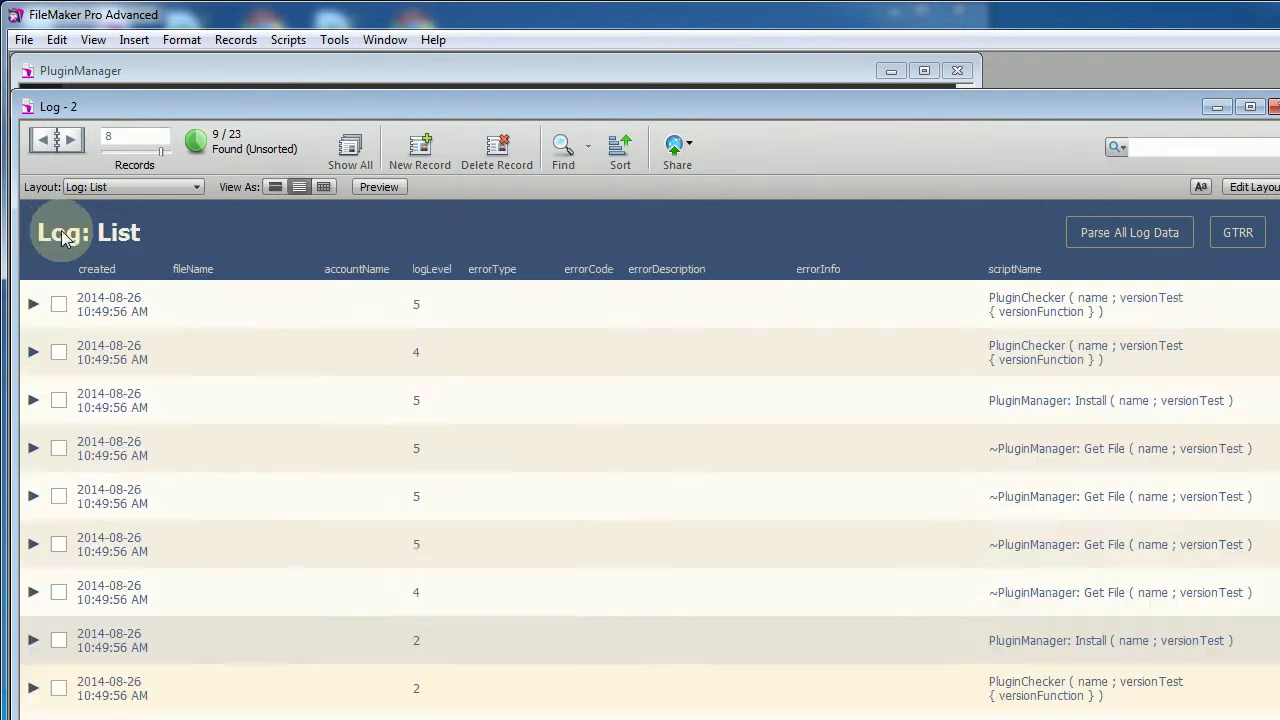
Add the 360Works_ScriptMaster.fmx file to ScriptMaster version 4.205 in PluginManager as a win, 32-bit file.
{"action": "left_click", "coordinate": [307, 68]}
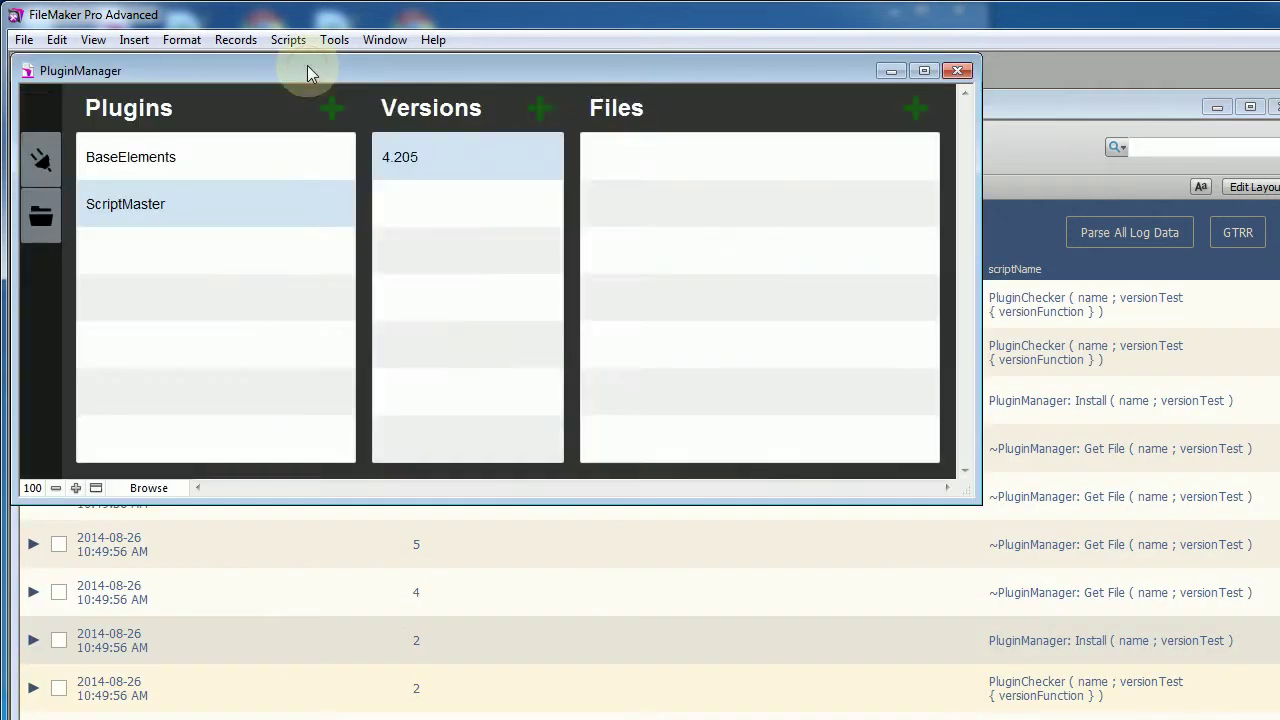
{"action": "left_click", "coordinate": [915, 108]}
{"action": "left_click", "coordinate": [914, 214]}
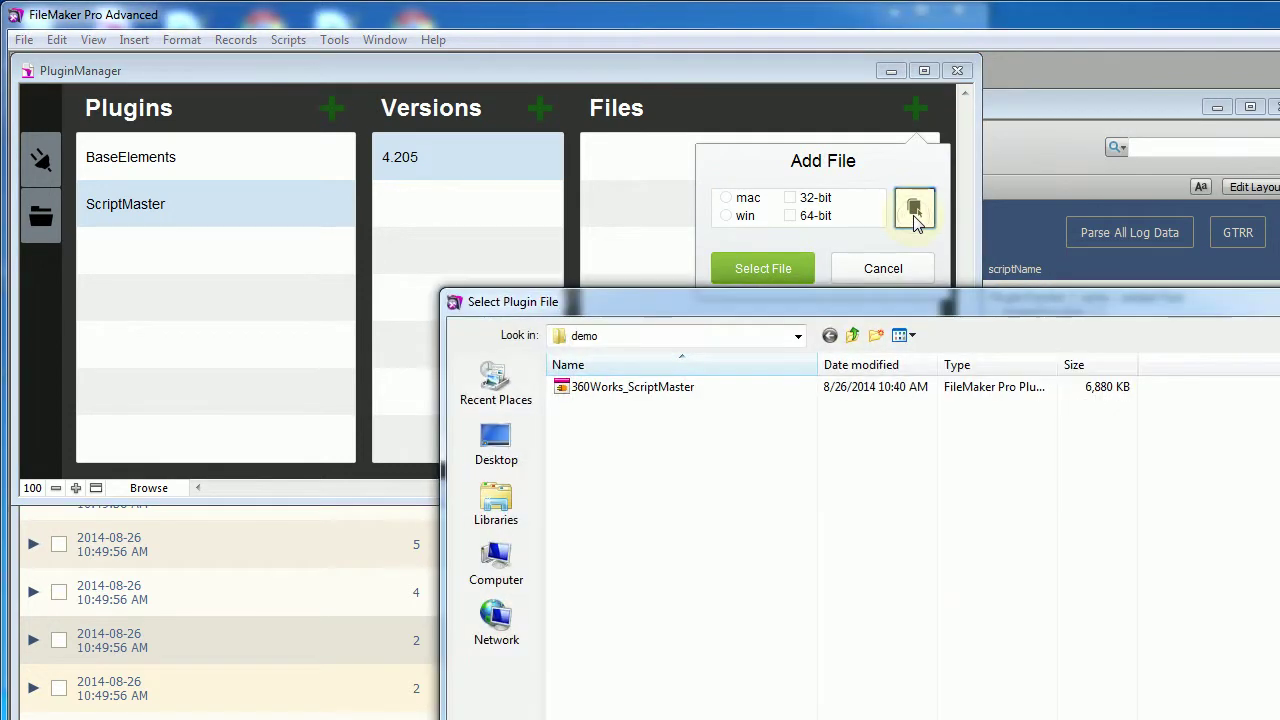
{"action": "double_click", "coordinate": [632, 387]}
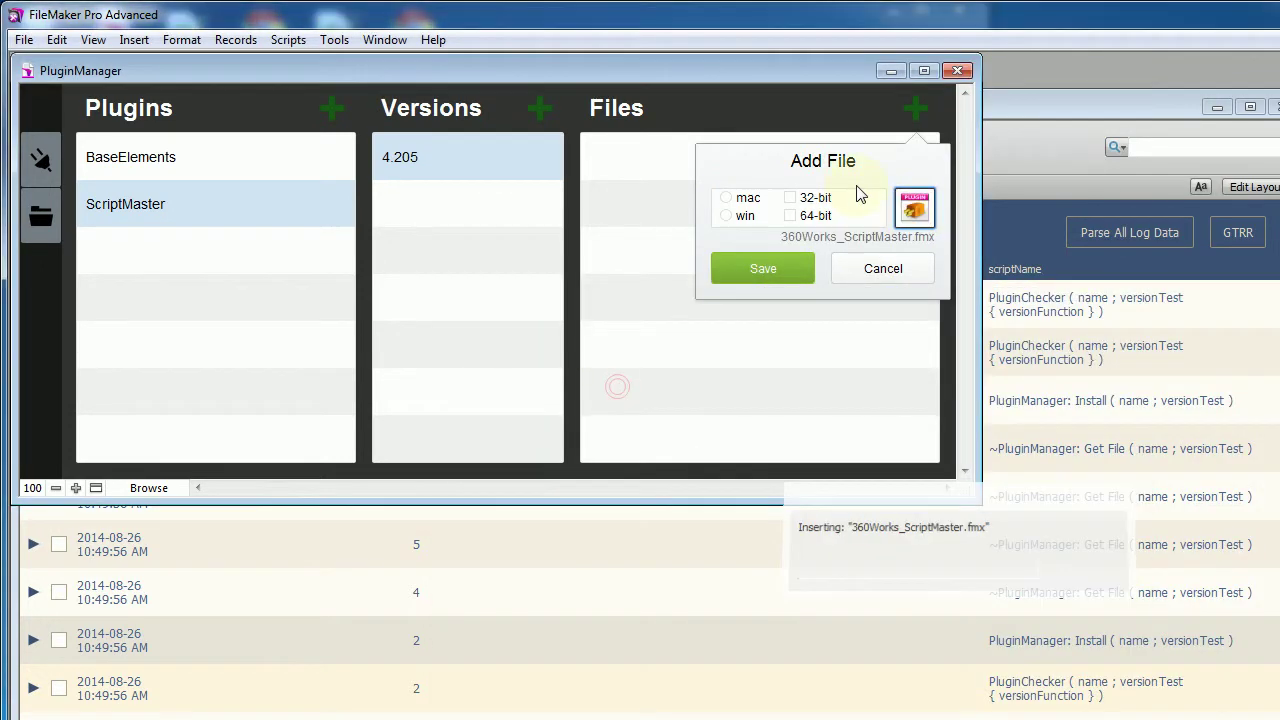
{"action": "left_click", "coordinate": [740, 216]}
{"action": "left_click", "coordinate": [800, 199]}
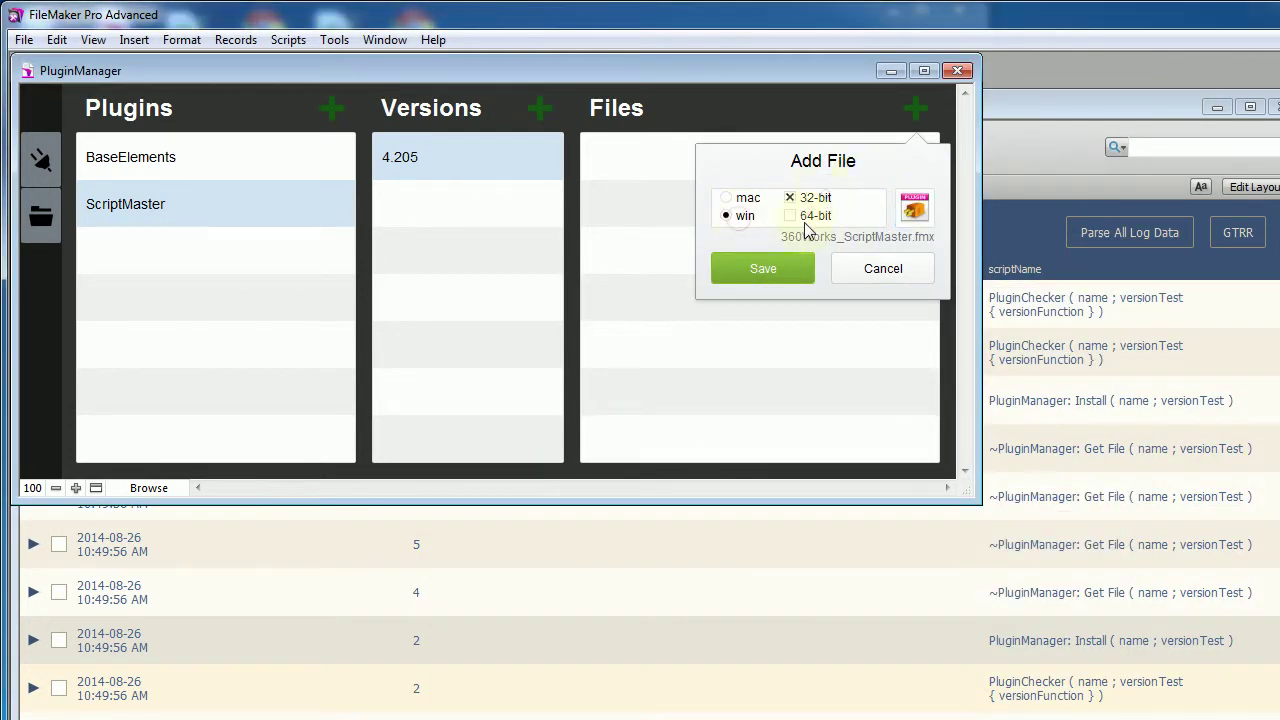
{"action": "left_click", "coordinate": [777, 269]}
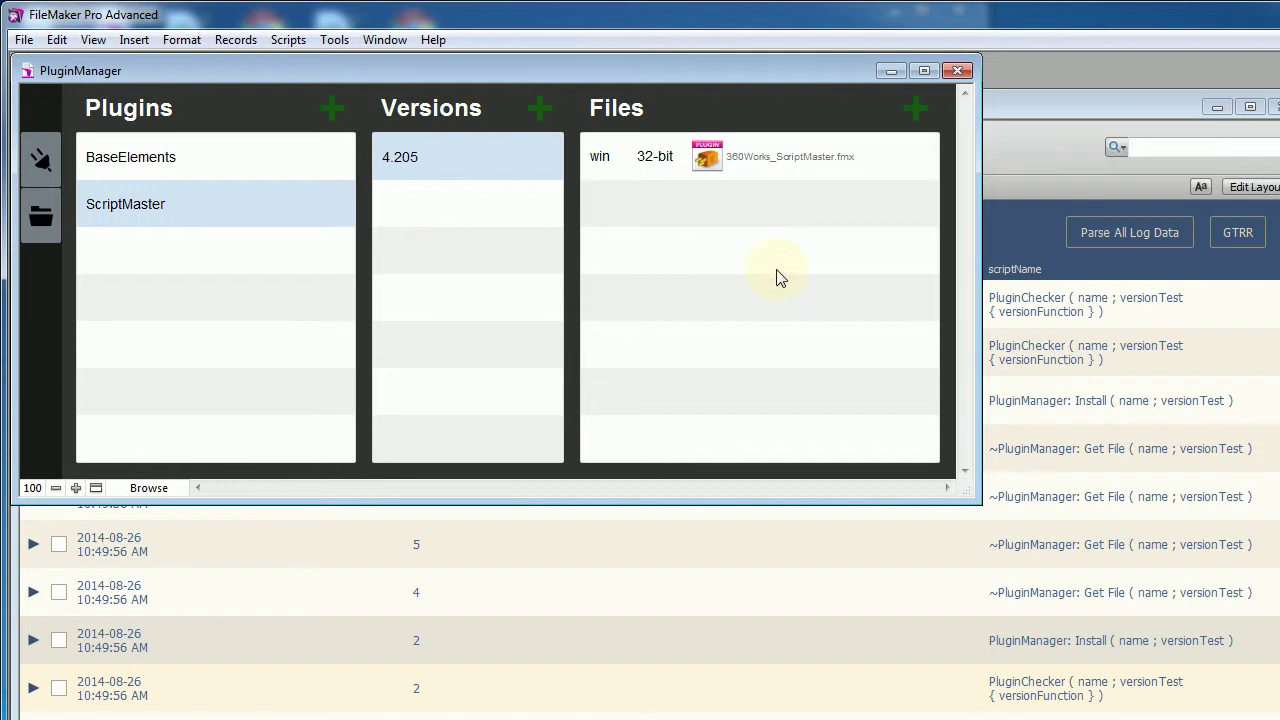
Open PluginManager's script manager, raise the Log - 2 window and empty the log list's found set.
{"action": "key", "text": "ctrl+shift+s"}
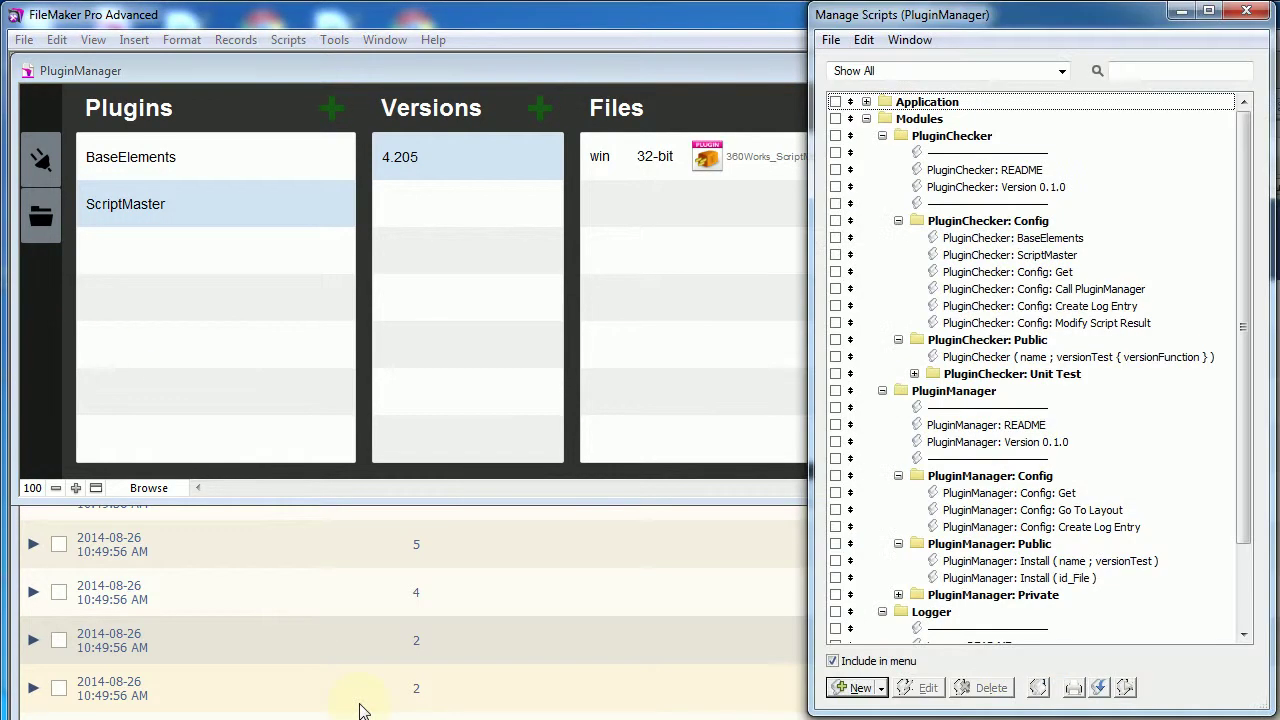
{"action": "left_click", "coordinate": [362, 710]}
{"action": "left_click", "coordinate": [350, 150]}
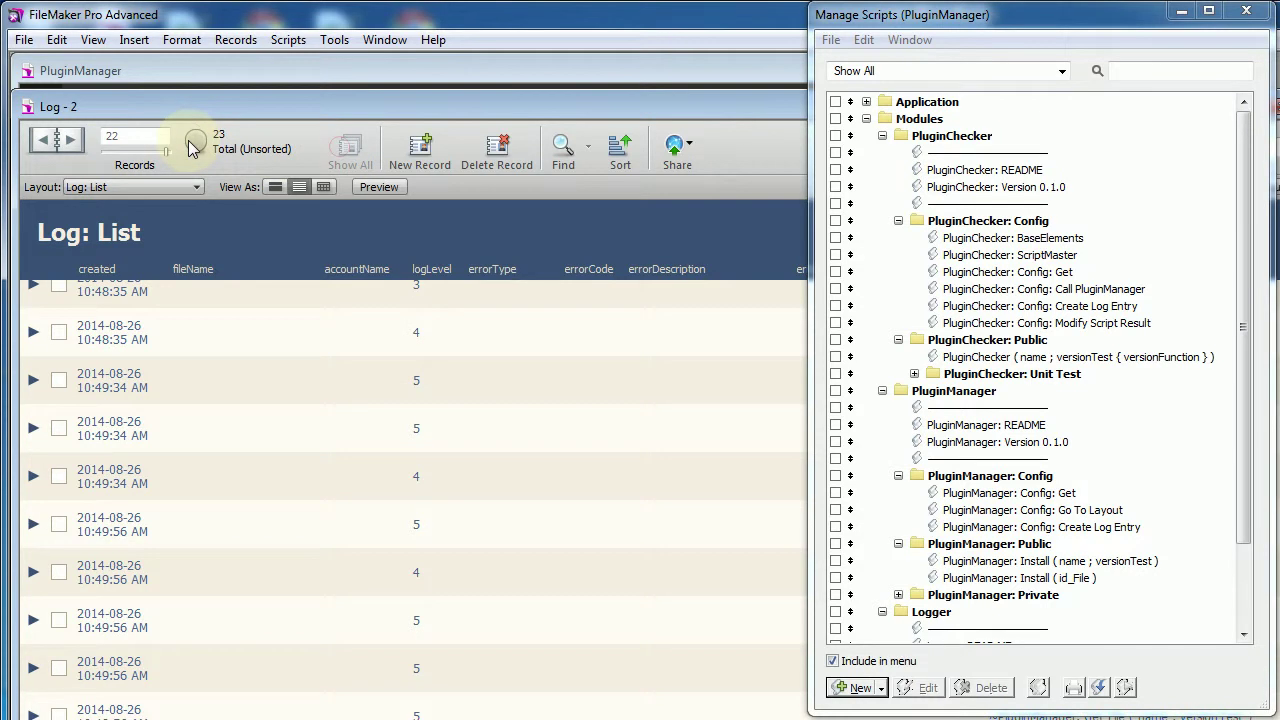
{"action": "left_click", "coordinate": [195, 143]}
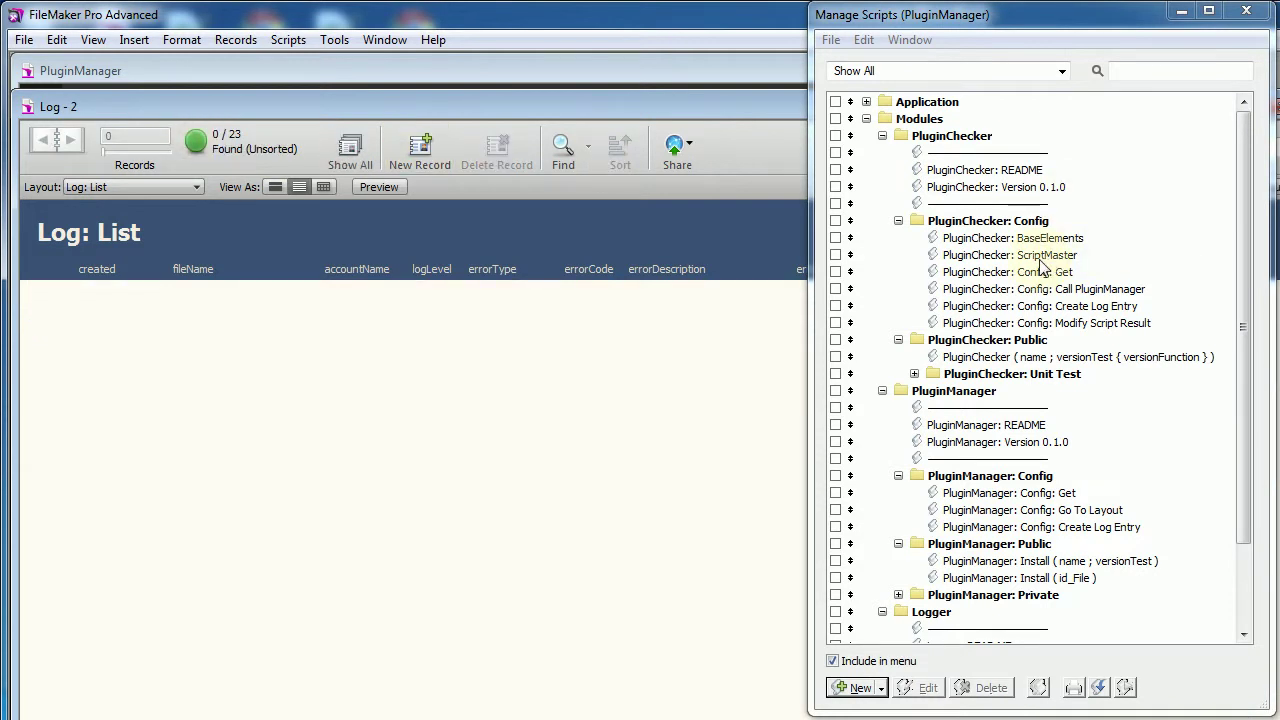
Run the "PluginChecker: ScriptMaster" script and close the script manager.
{"action": "left_click", "coordinate": [1050, 256]}
{"action": "left_click", "coordinate": [1125, 687]}
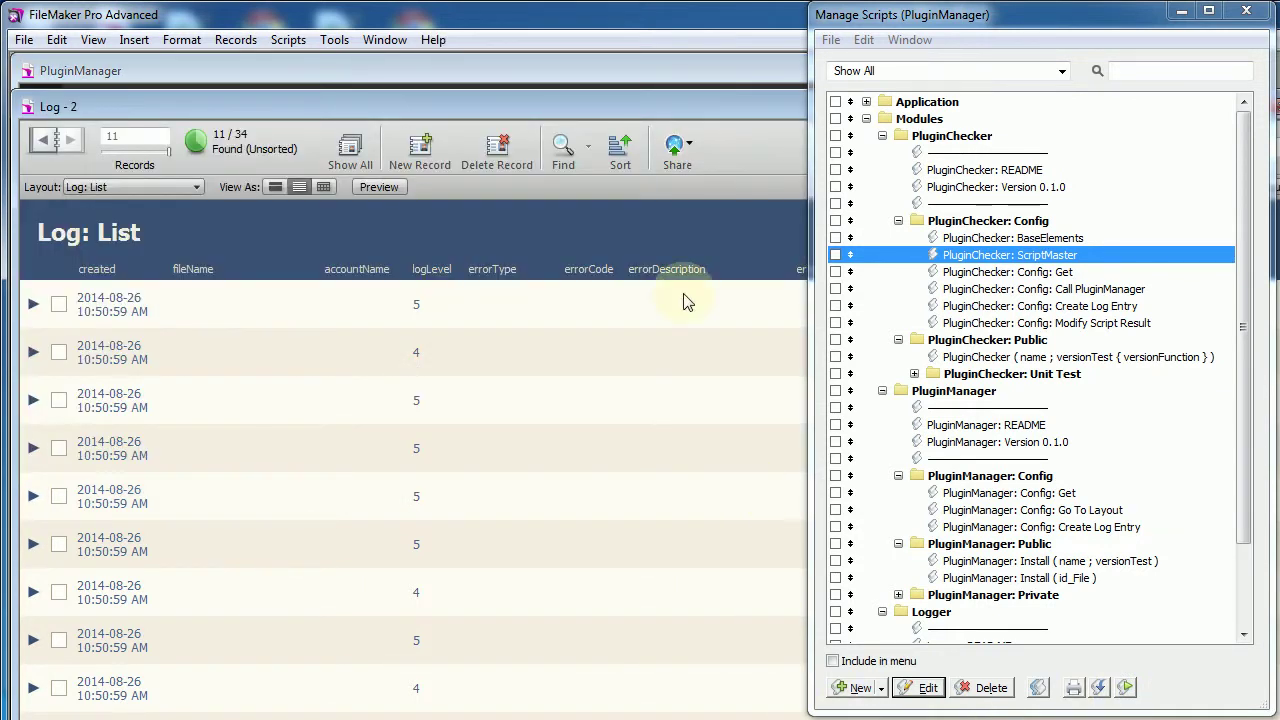
{"action": "left_click", "coordinate": [1246, 10]}
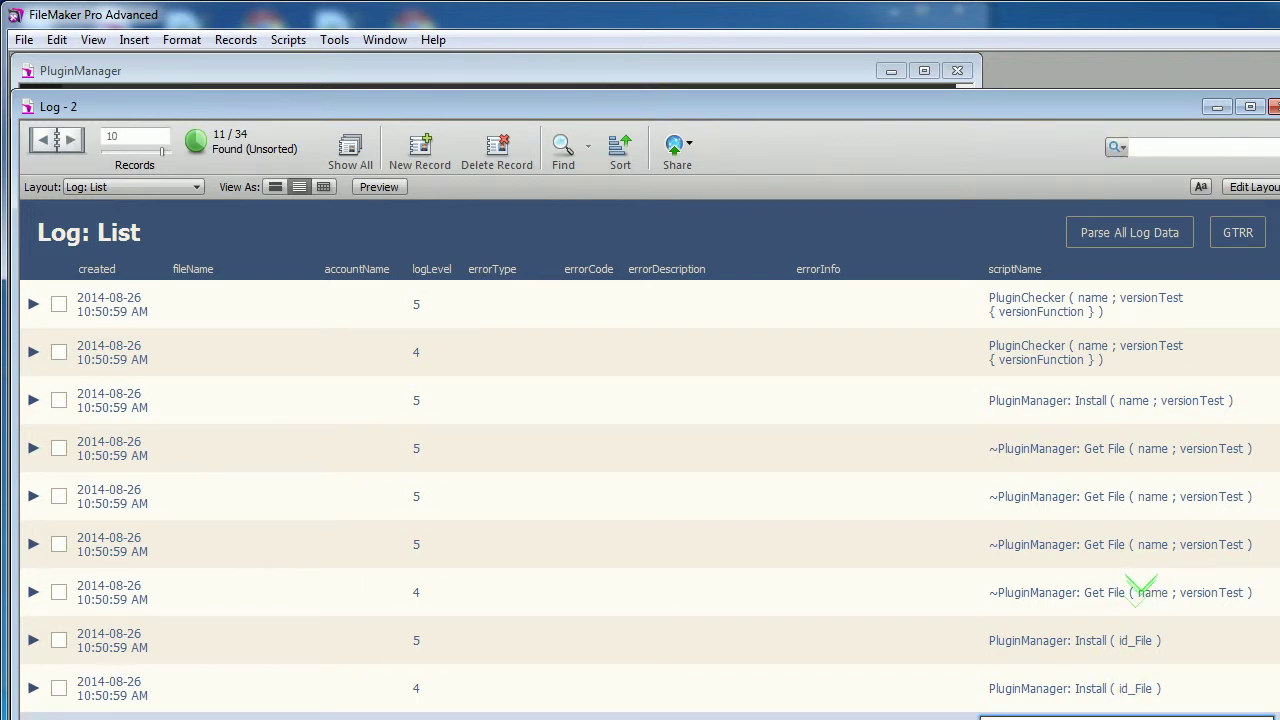
Examine the raw log data of the log level 3 "PluginManager: Install ( name ; versionTest )" record and return to the log list.
{"action": "mouse_move", "coordinate": [1129, 716]}
{"action": "left_mouse_down"}
{"action": "mouse_move", "coordinate": [1129, 683]}
{"action": "mouse_move", "coordinate": [1129, 716]}
{"action": "left_mouse_up"}
{"action": "scroll", "coordinate": [1128, 646], "scroll_direction": "down", "scroll_amount": 3}
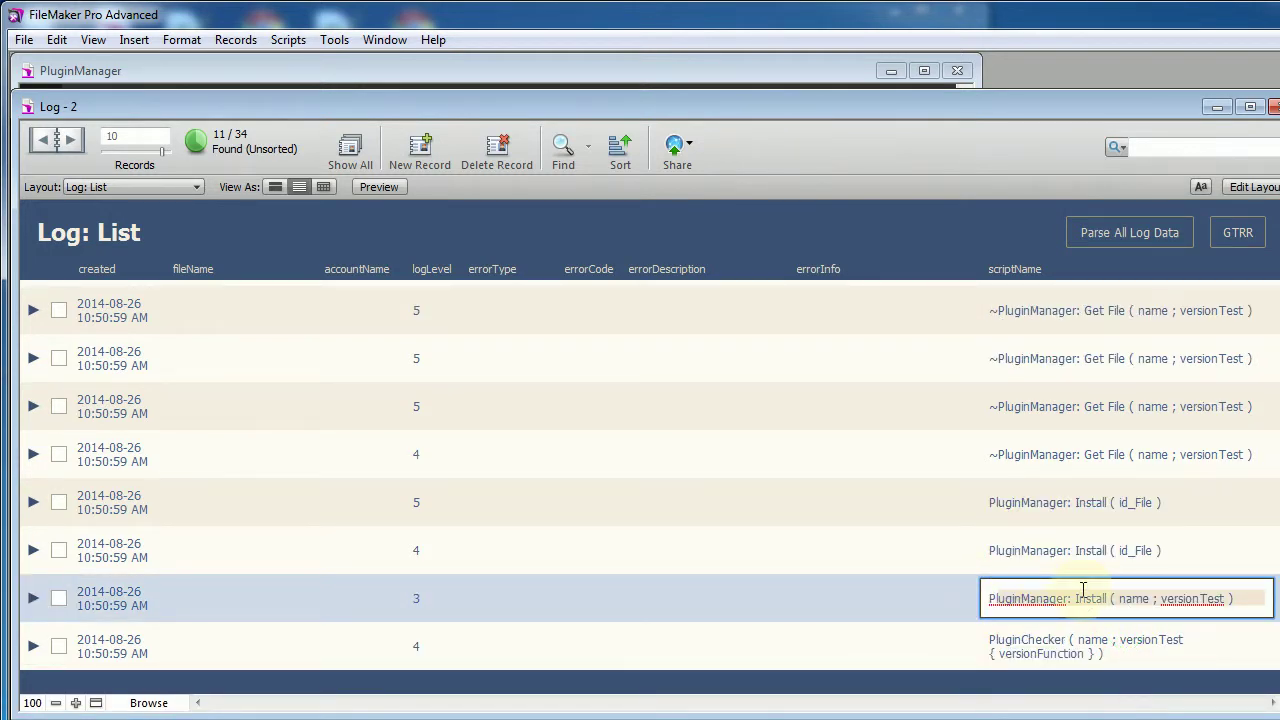
{"action": "left_click", "coordinate": [426, 599]}
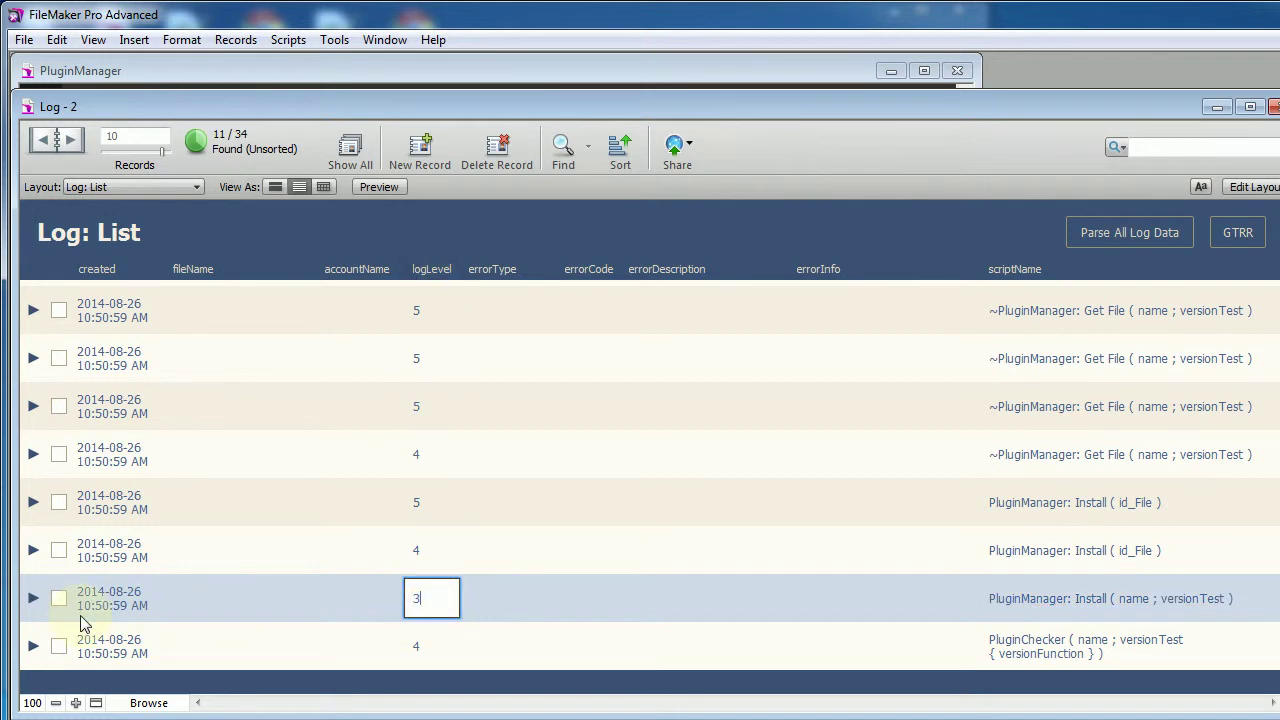
{"action": "left_click", "coordinate": [33, 597]}
{"action": "left_click", "coordinate": [172, 369]}
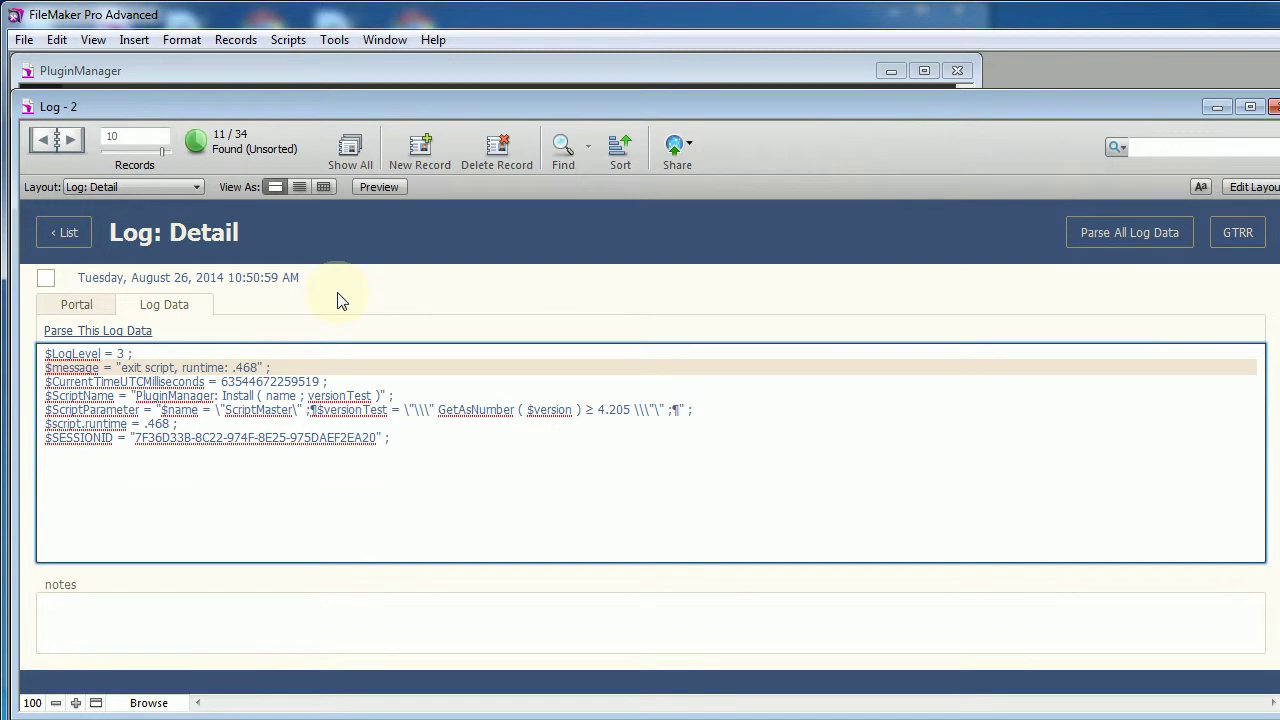
{"action": "left_click", "coordinate": [64, 232]}
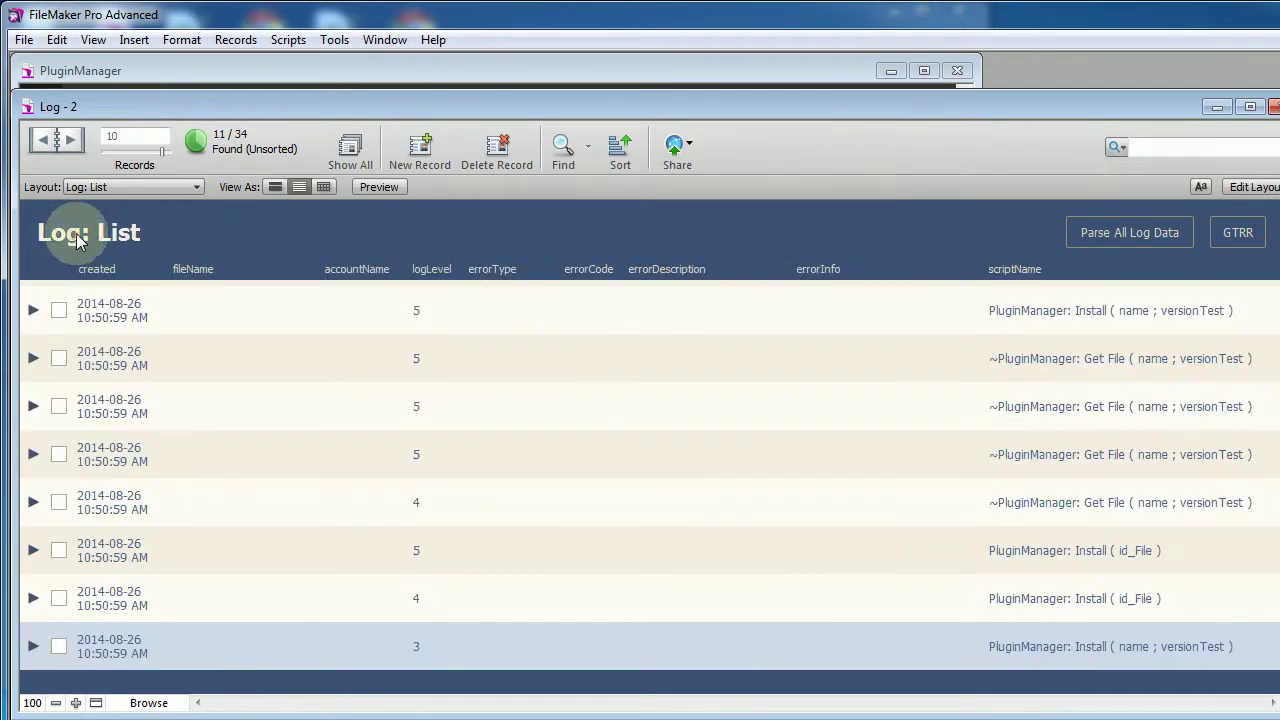
Empty the log list's found set again and rerun "PluginChecker: ScriptMaster" from the PluginManager file's script manager.
{"action": "left_click", "coordinate": [345, 155]}
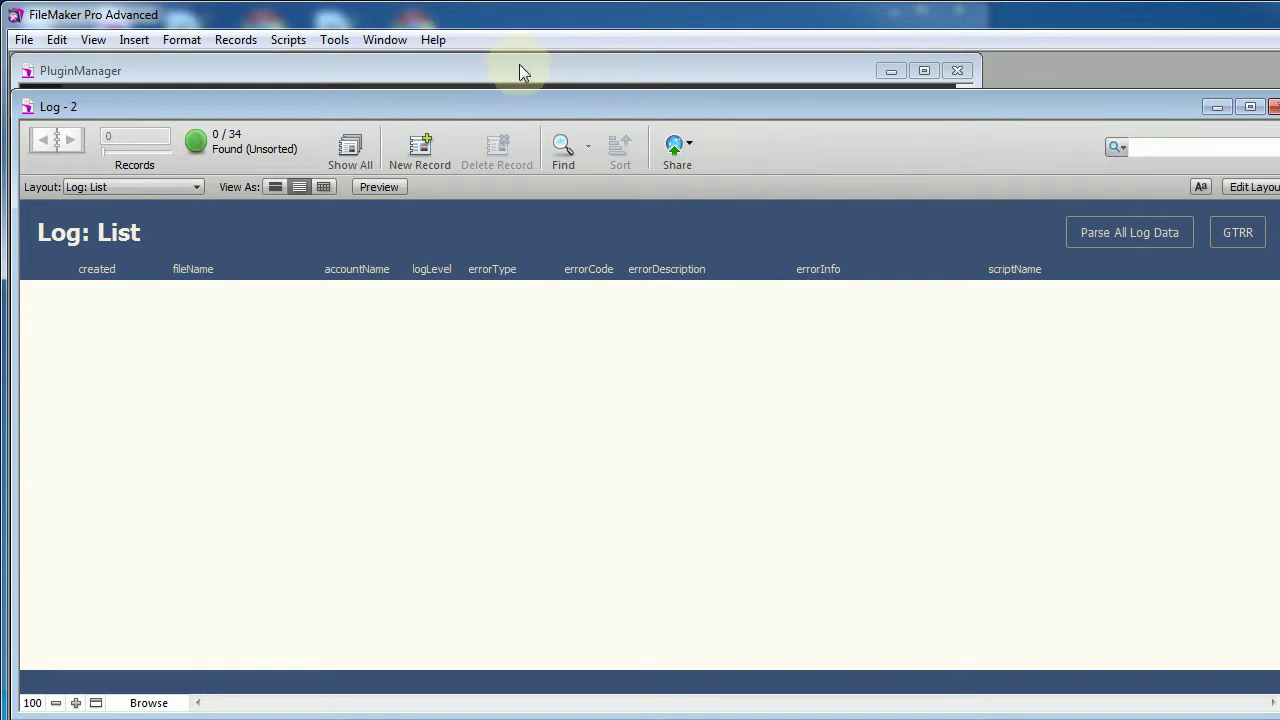
{"action": "left_click", "coordinate": [520, 70]}
{"action": "key", "text": "ctrl+shift+s"}
{"action": "left_click", "coordinate": [1063, 254]}
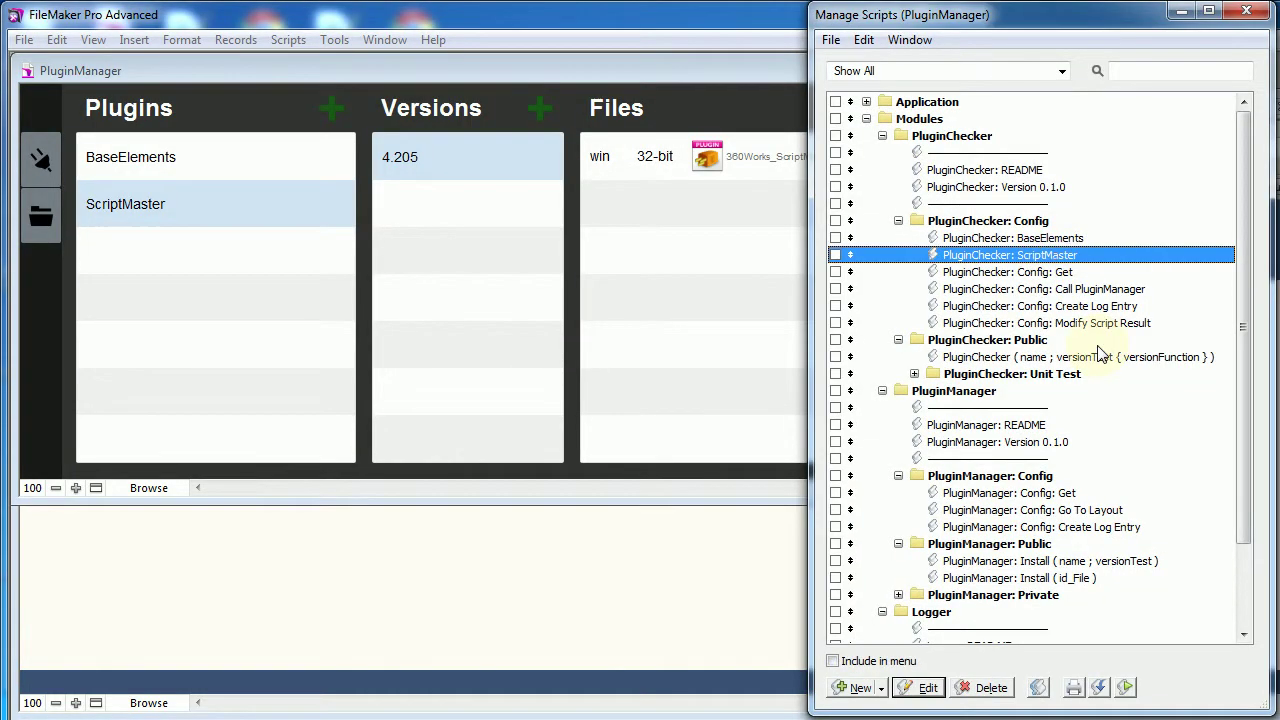
{"action": "left_click", "coordinate": [1127, 688]}
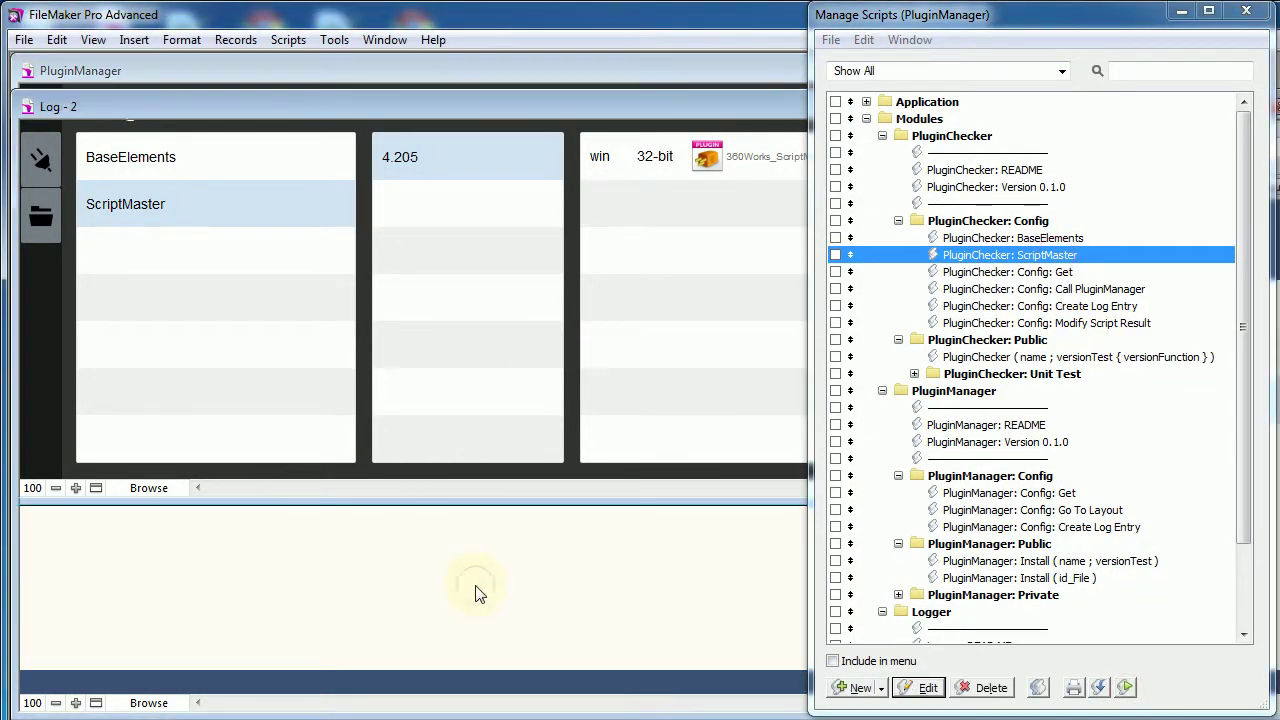
{"action": "left_click", "coordinate": [1247, 12]}
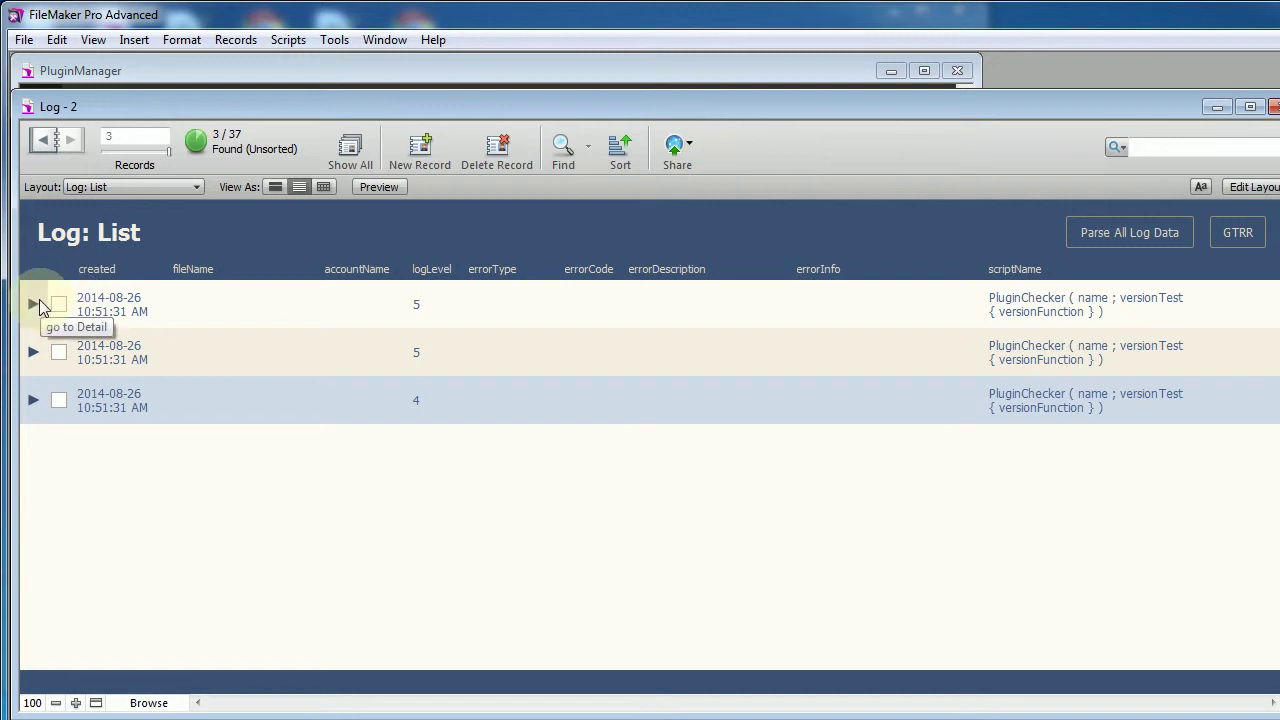
{"action": "left_click", "coordinate": [354, 70]}
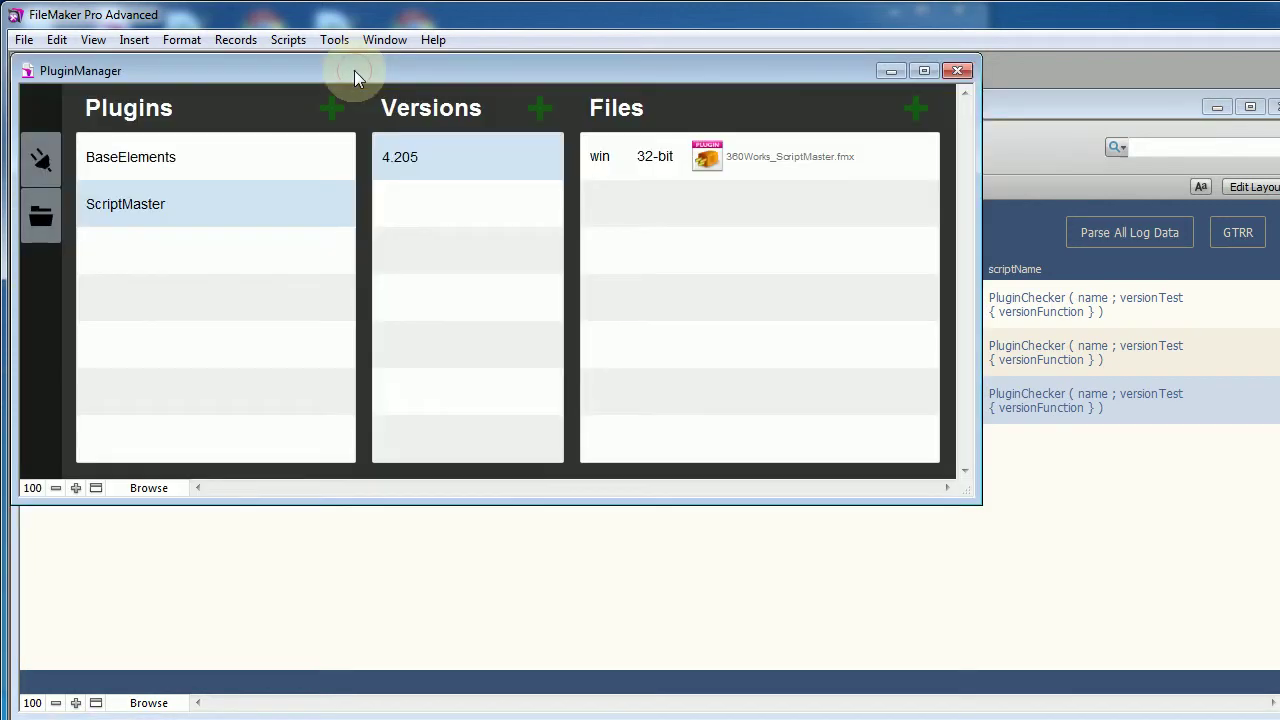
{"action": "left_click", "coordinate": [660, 598]}
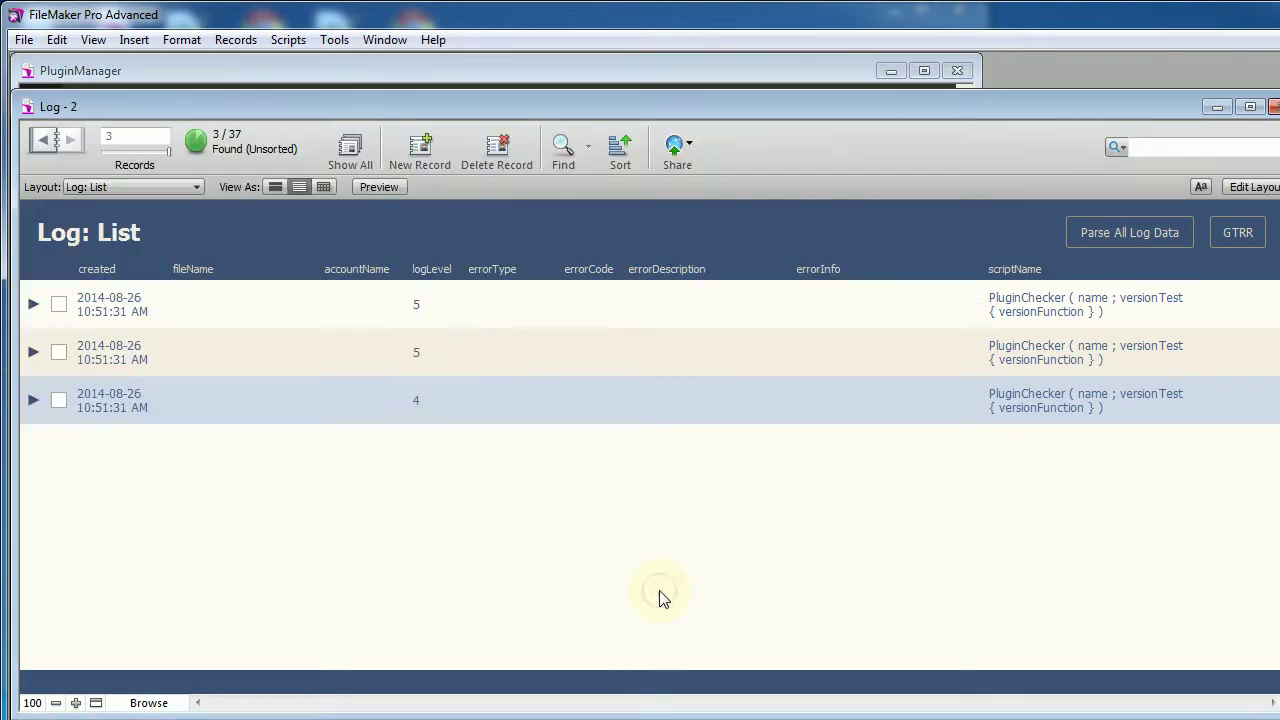